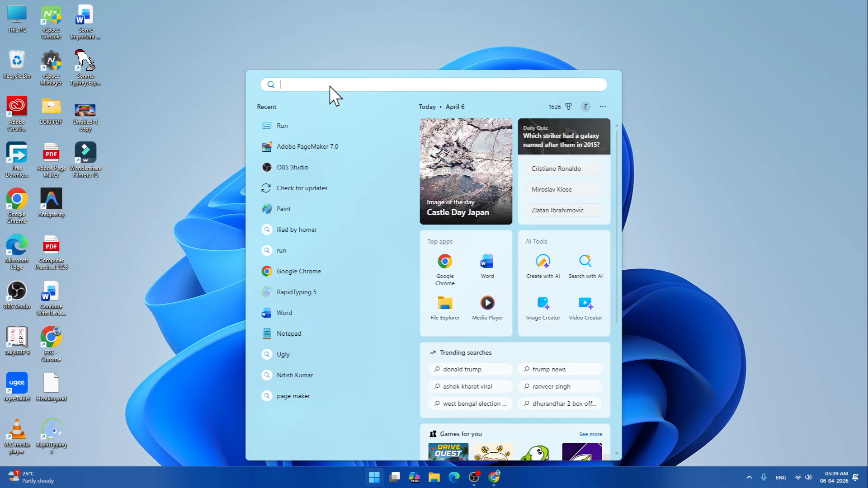
- Launch Adobe PageMaker 7.0 and dismiss the template chooser
{"action": "left_click", "coordinate": [301, 147]}
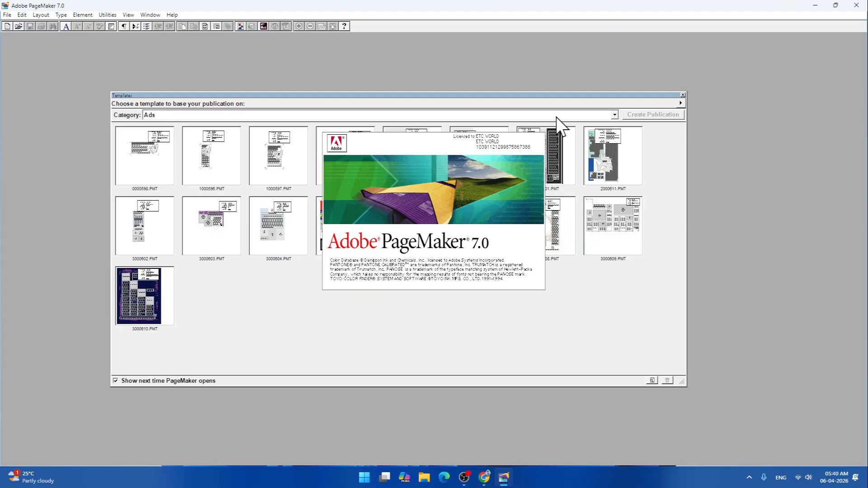
{"action": "left_click", "coordinate": [683, 94]}
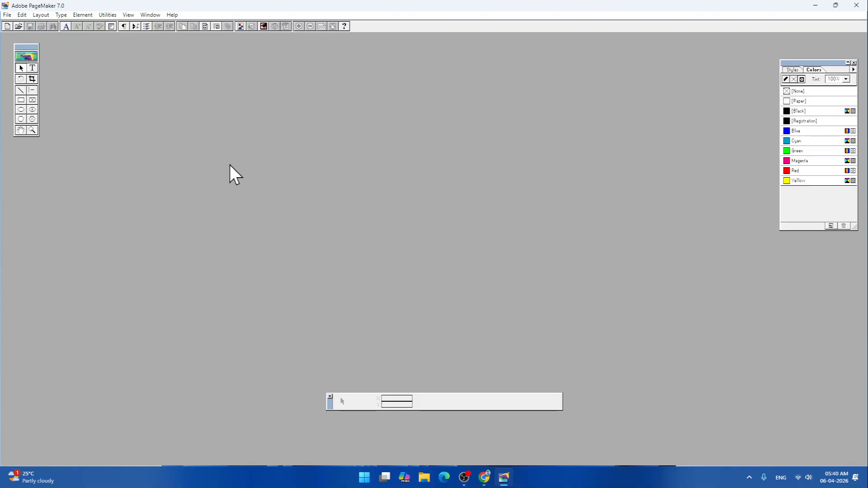
- Open the recent publication My Page Maker Practice (ETC).pmd, accepting the temporary MS Sans Serif substitute for the missing Aptos font
{"action": "left_click", "coordinate": [8, 16]}
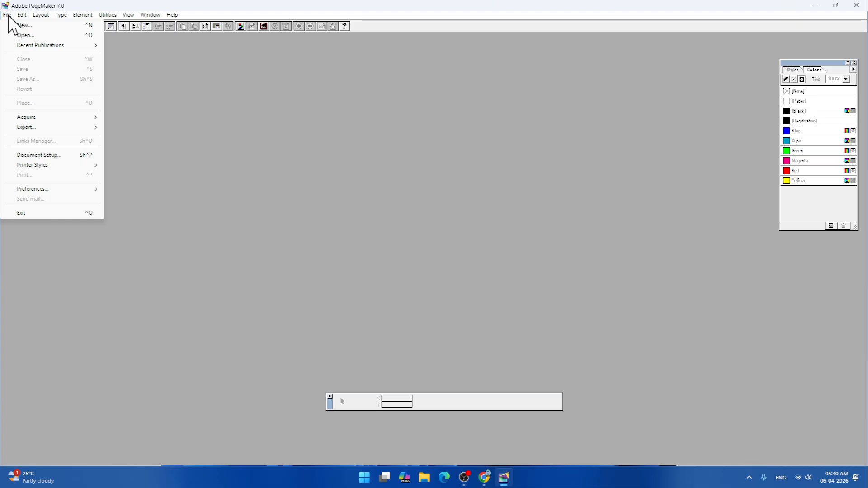
{"action": "mouse_move", "coordinate": [20, 47]}
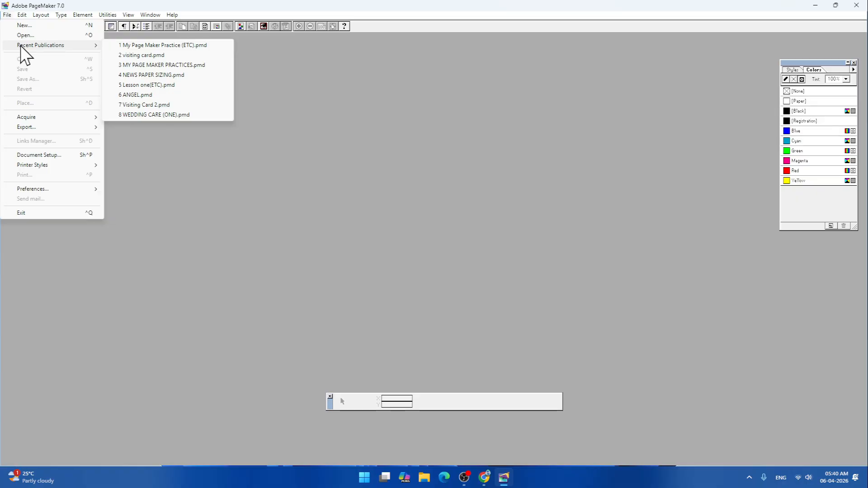
{"action": "left_click", "coordinate": [174, 45]}
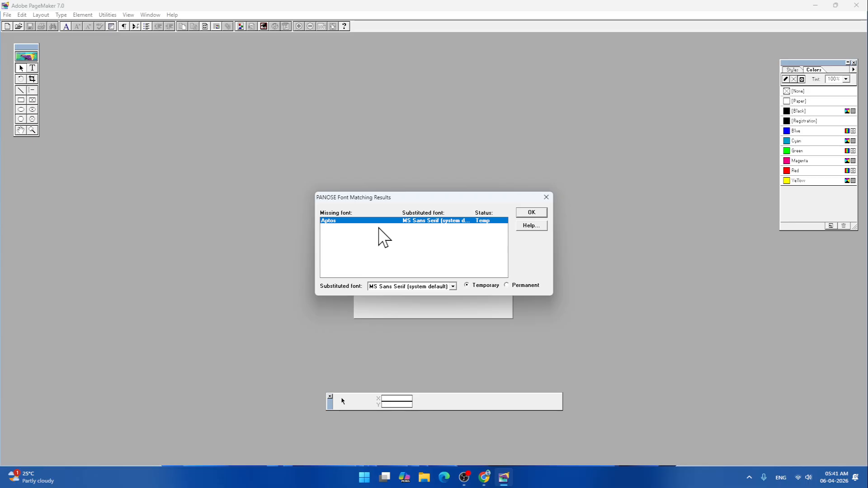
{"action": "left_click", "coordinate": [531, 214]}
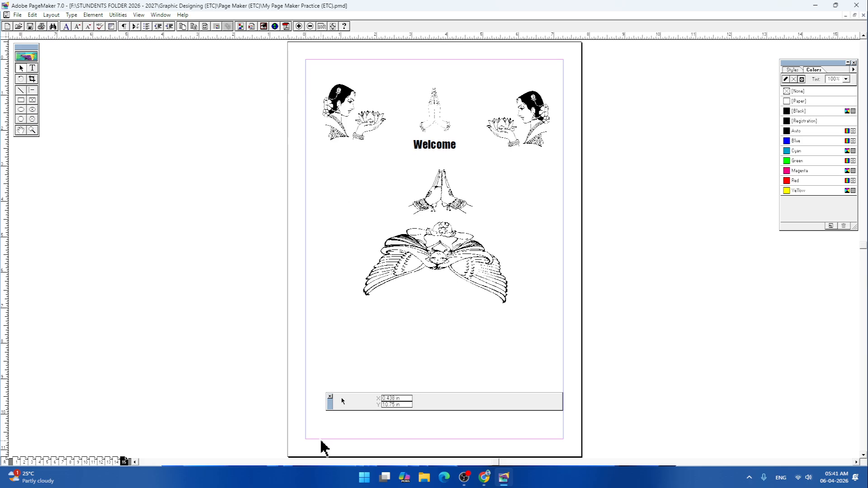
- Create a text block in the empty area below the winged drawing and enter the sample text "wewewe"
{"action": "left_click", "coordinate": [33, 67]}
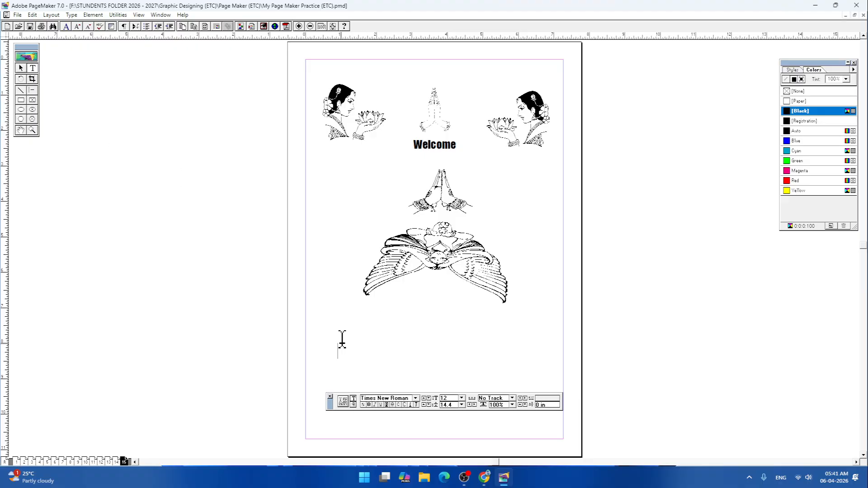
{"action": "left_click_drag", "start_coordinate": [338, 359], "coordinate": [543, 327]}
{"action": "key", "text": "ctrl+2"}
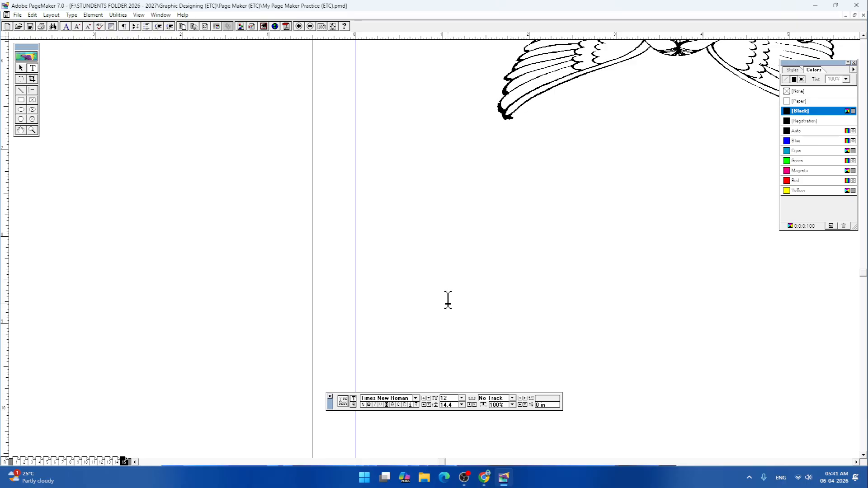
{"action": "left_click_drag", "start_coordinate": [430, 307], "coordinate": [760, 222]}
{"action": "type", "text": "wewewe"}
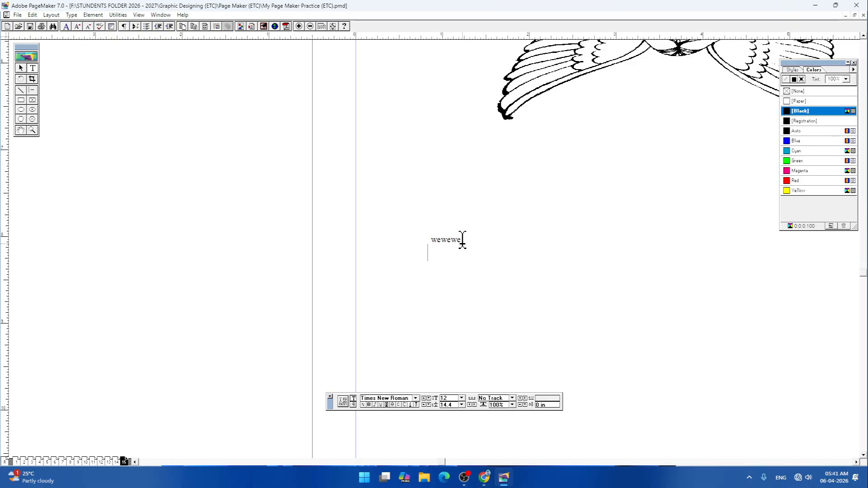
- Format the sample text "wewewe" in the BHARTIYA HINDI_2 font at size 29
{"action": "left_click_drag", "start_coordinate": [429, 240], "coordinate": [473, 242]}
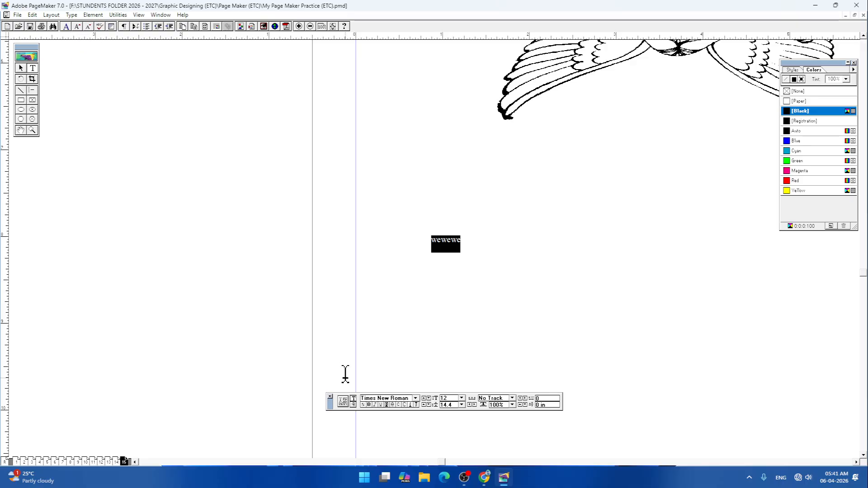
{"action": "left_click", "coordinate": [416, 399]}
{"action": "type", "text": "kruti"}
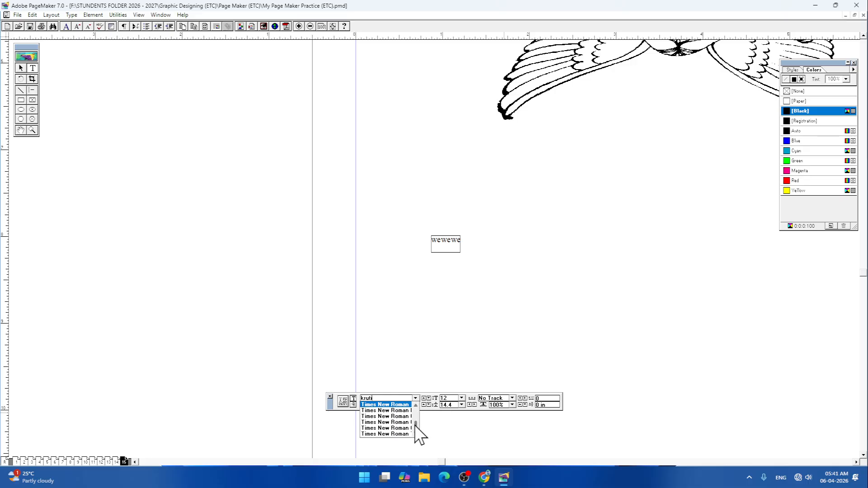
{"action": "left_click_drag", "start_coordinate": [416, 426], "coordinate": [416, 410]}
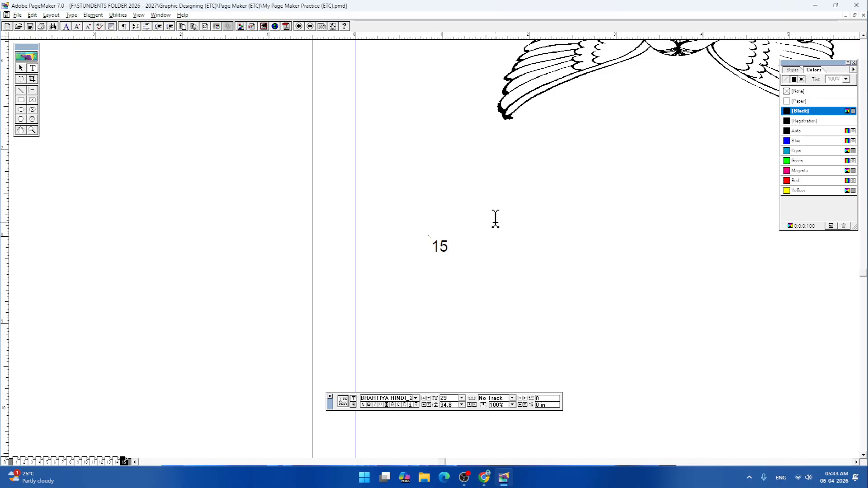
- Undo the last change to the Hindi text and add a pair of parentheses "()" on a new line below सेवा में
{"action": "key", "text": "ctrl+z"}
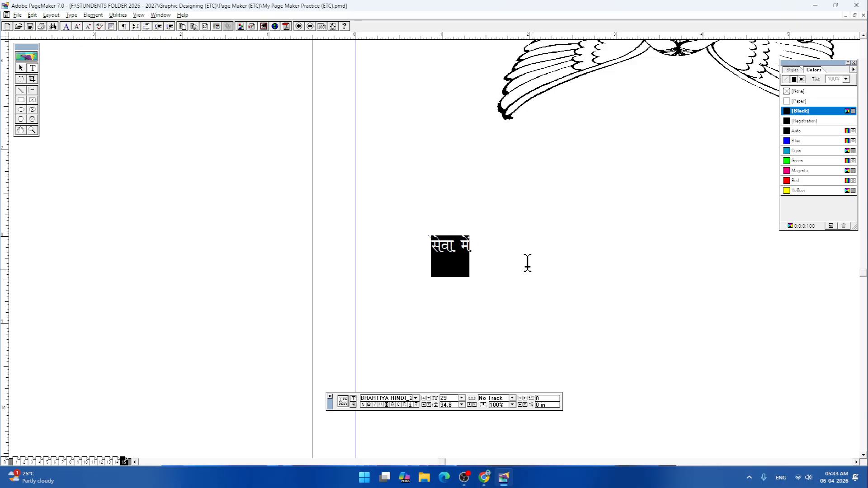
{"action": "left_click", "coordinate": [489, 247]}
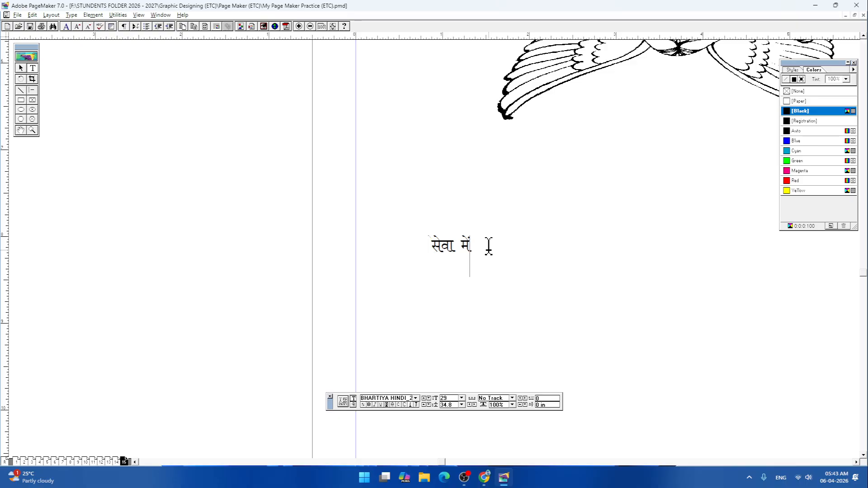
{"action": "type", "text": ","}
{"action": "key", "text": "BackSpace"}
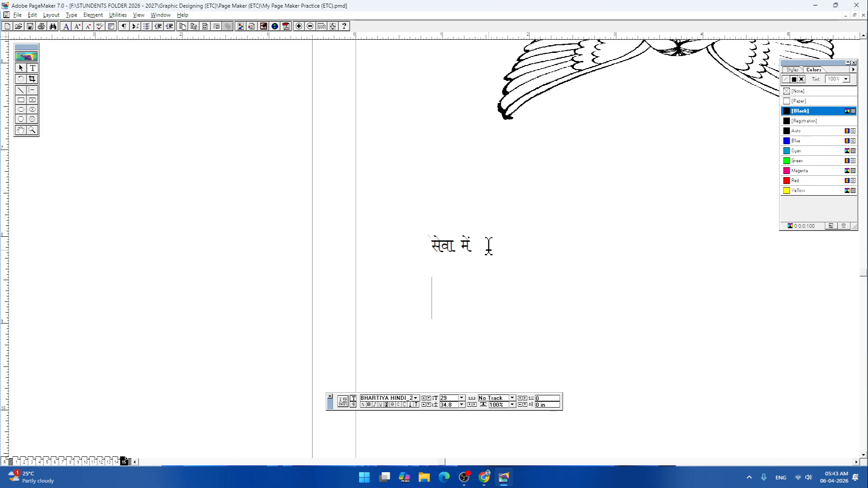
{"action": "type", "text": "("}
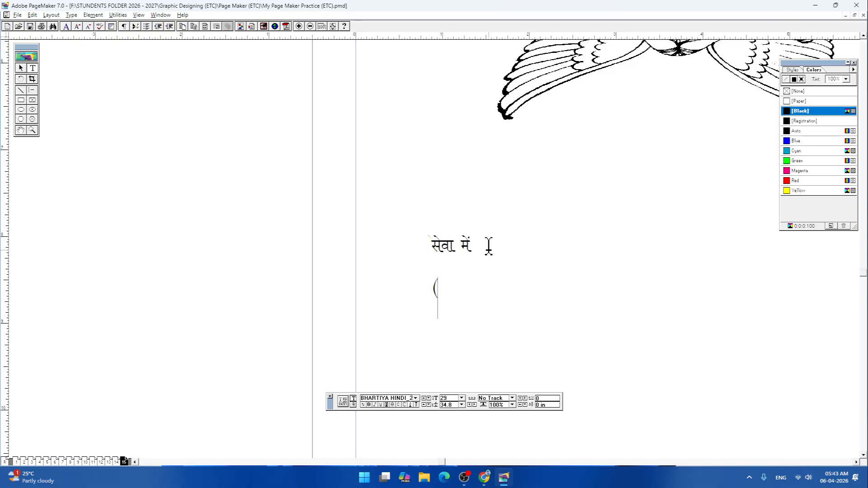
{"action": "type", "text": ")"}
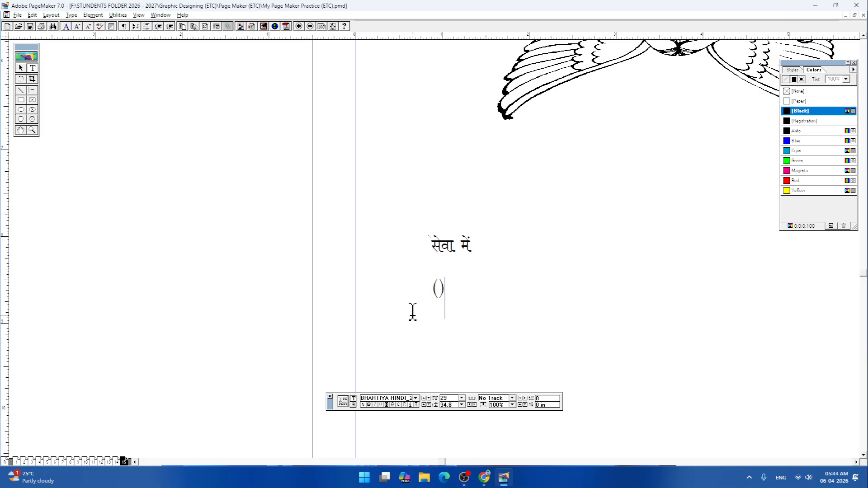
- Insert one page after the current page, based on the Document Master
{"action": "left_click_drag", "start_coordinate": [433, 235], "coordinate": [497, 240]}
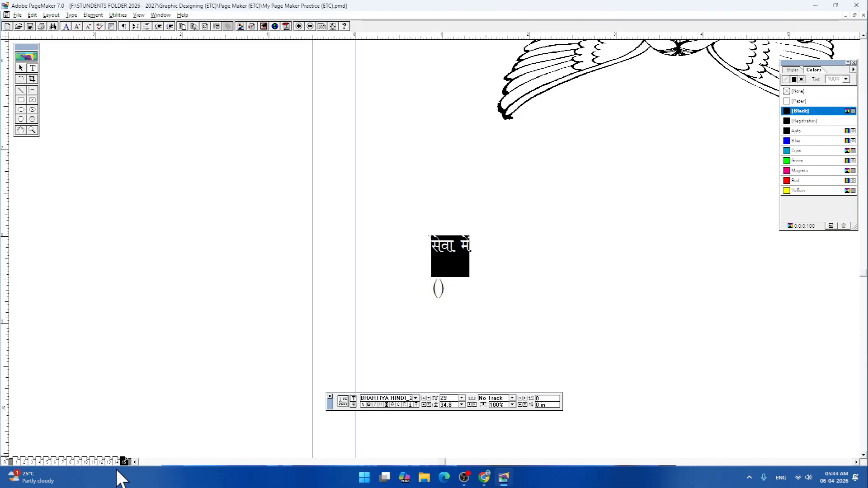
{"action": "left_click", "coordinate": [52, 14]}
{"action": "left_click", "coordinate": [77, 34]}
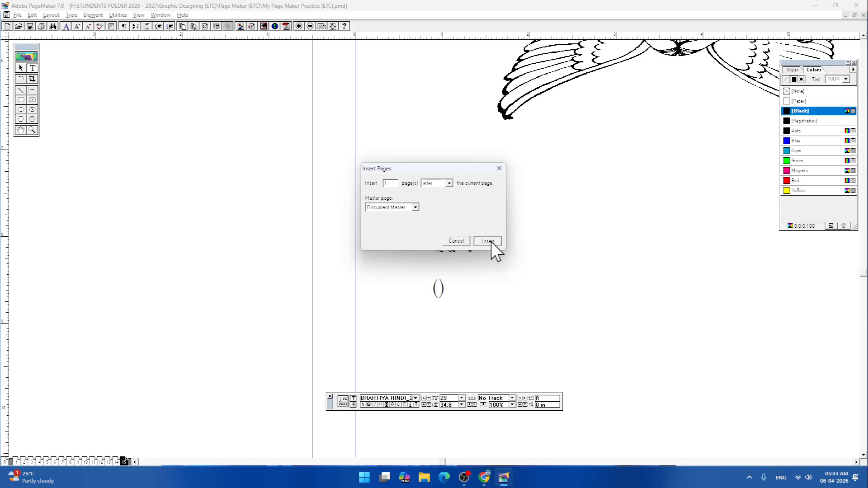
{"action": "left_click", "coordinate": [491, 241]}
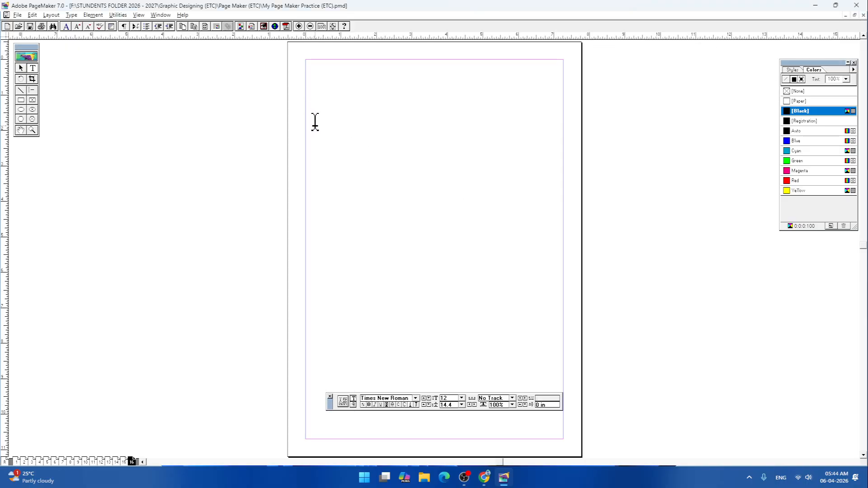
- Create a text block near the new page's upper margin, start it with "Pra", and enlarge the text to size 19
{"action": "left_click_drag", "start_coordinate": [322, 110], "coordinate": [559, 79]}
{"action": "key", "text": "ctrl+a"}
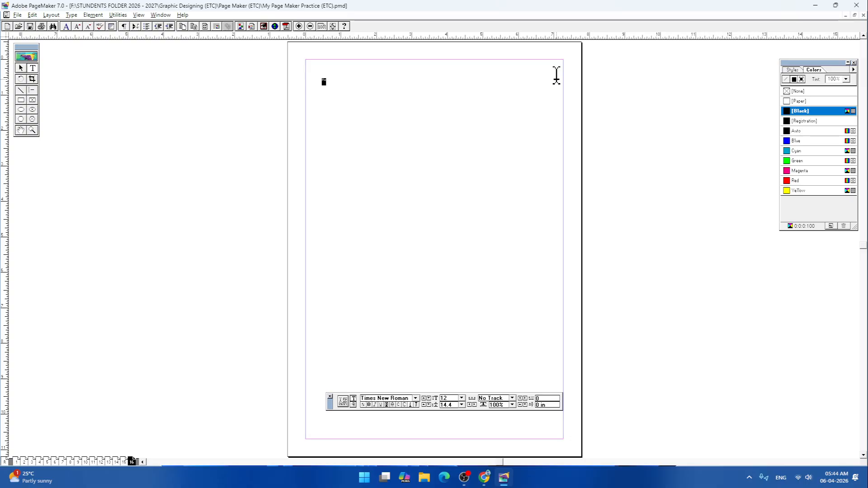
{"action": "key", "text": "ctrl+shift+period"}
{"action": "key", "text": "ctrl+shift+period"}
{"action": "key", "text": "ctrl+shift+period"}
{"action": "key", "text": "ctrl+shift+period"}
{"action": "key", "text": "ctrl+shift+period"}
{"action": "key", "text": "ctrl+shift+period"}
{"action": "key", "text": "ctrl+shift+period"}
{"action": "key", "text": "ctrl+4"}
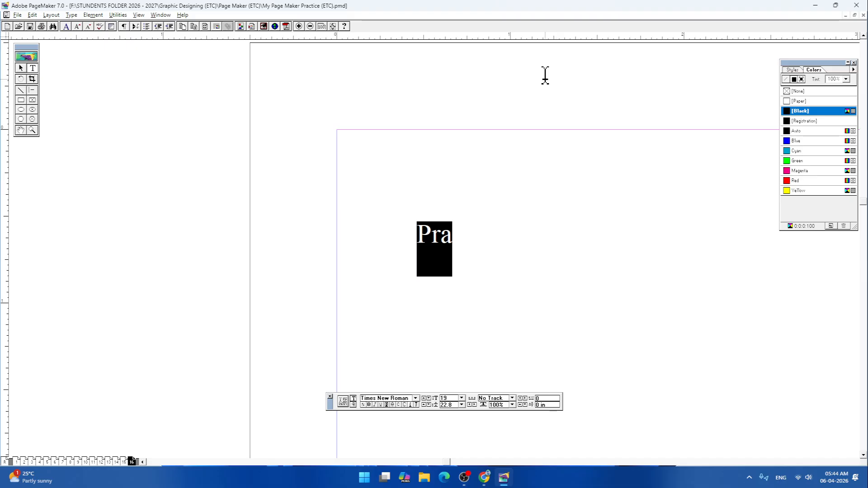
- Complete the heading so it reads "Practices With Character Map"
{"action": "left_click", "coordinate": [453, 239]}
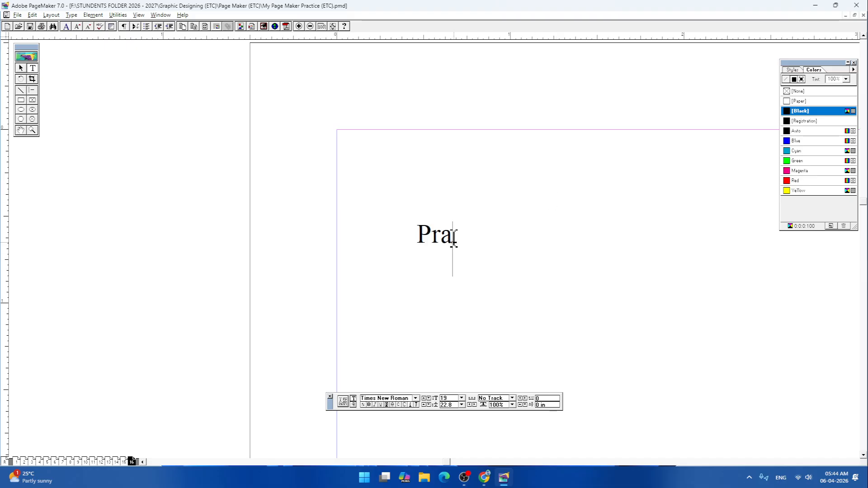
{"action": "type", "text": "ctices"}
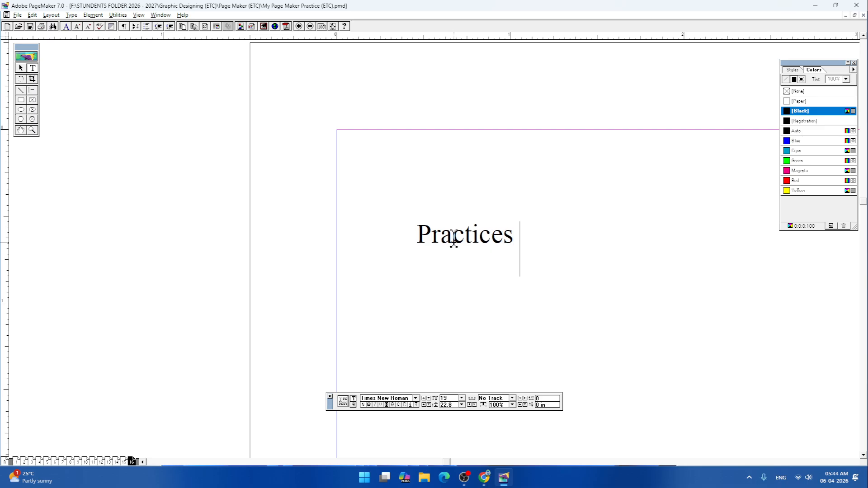
{"action": "type", "text": " With"}
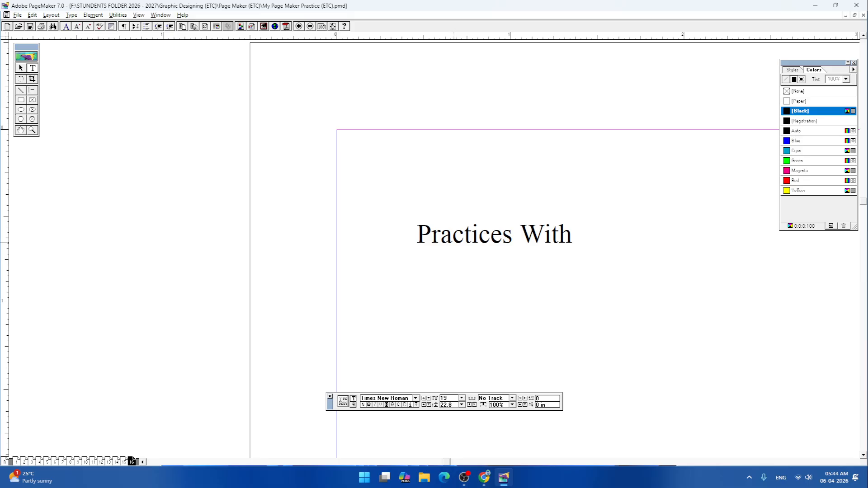
{"action": "type", "text": " Chr"}
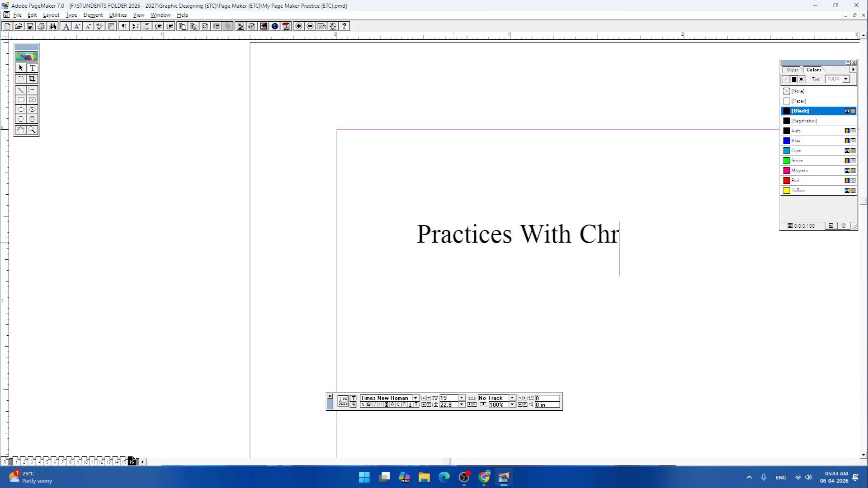
{"action": "key", "text": "BackSpace"}
{"action": "type", "text": "aracte"}
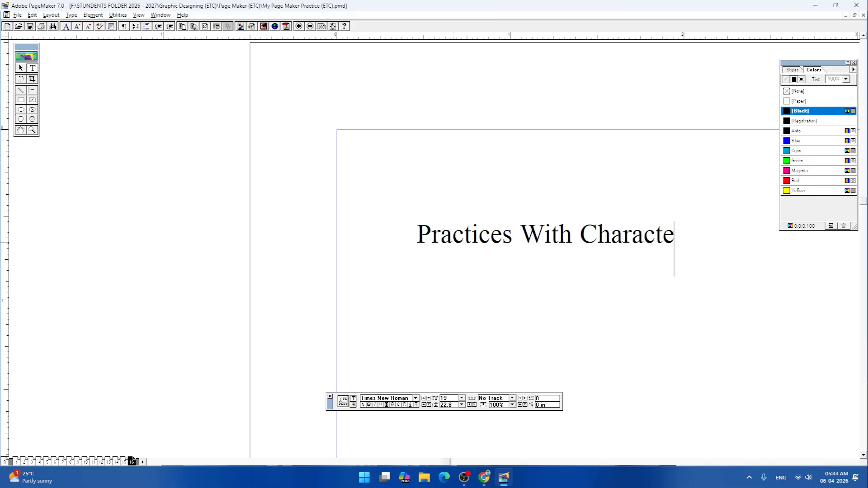
{"action": "type", "text": "r"}
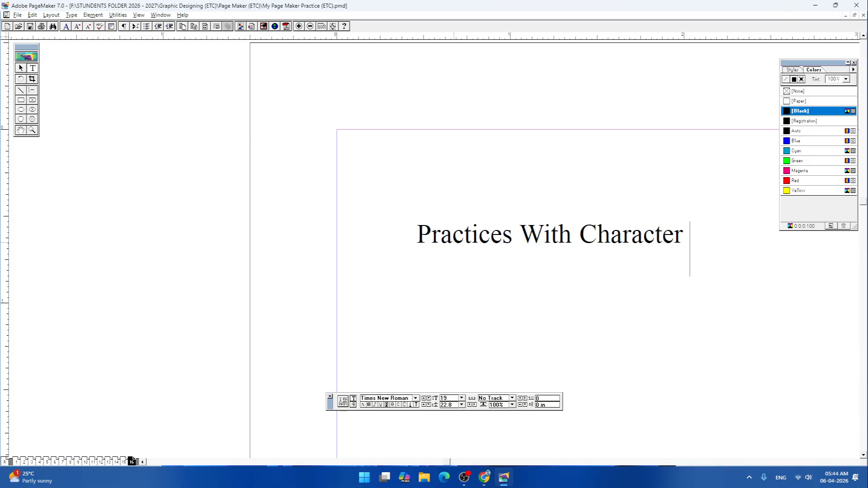
{"action": "type", "text": "  Map"}
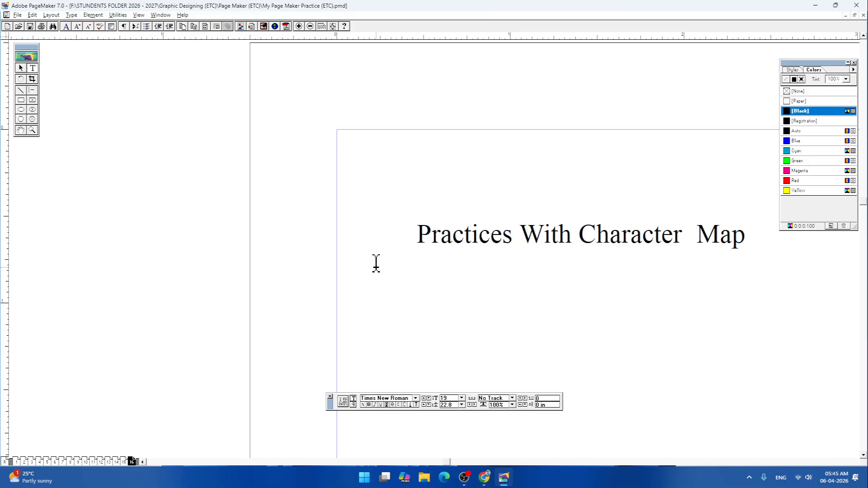
- Select the heading's characters and then its whole text block as an object, with the full page in view
{"action": "left_click_drag", "start_coordinate": [467, 291], "coordinate": [273, 246]}
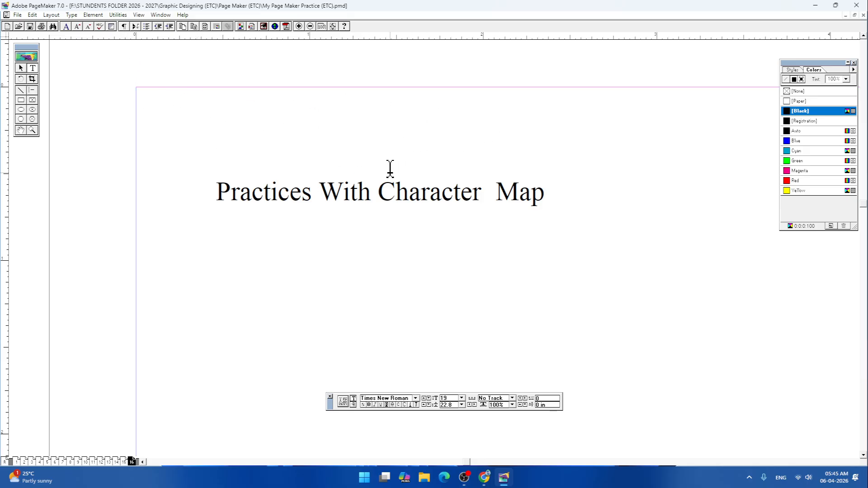
{"action": "left_click", "coordinate": [32, 68]}
{"action": "left_click_drag", "start_coordinate": [219, 190], "coordinate": [600, 201]}
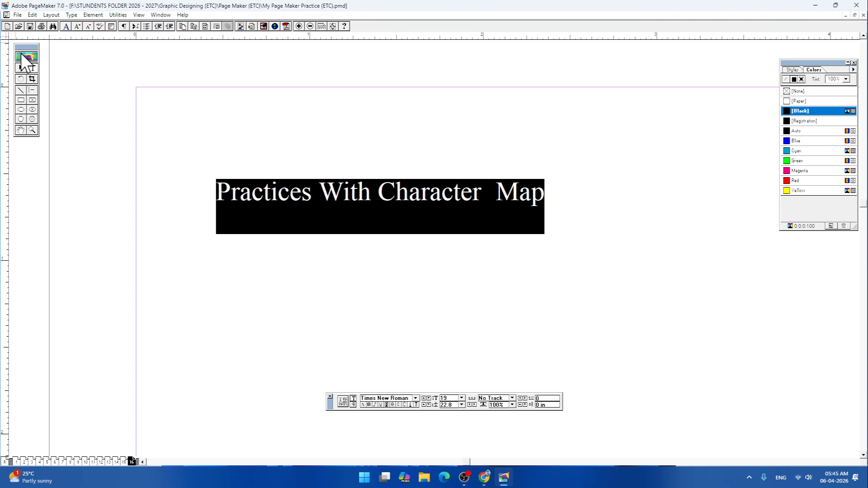
{"action": "left_click", "coordinate": [22, 69]}
{"action": "left_click", "coordinate": [463, 210]}
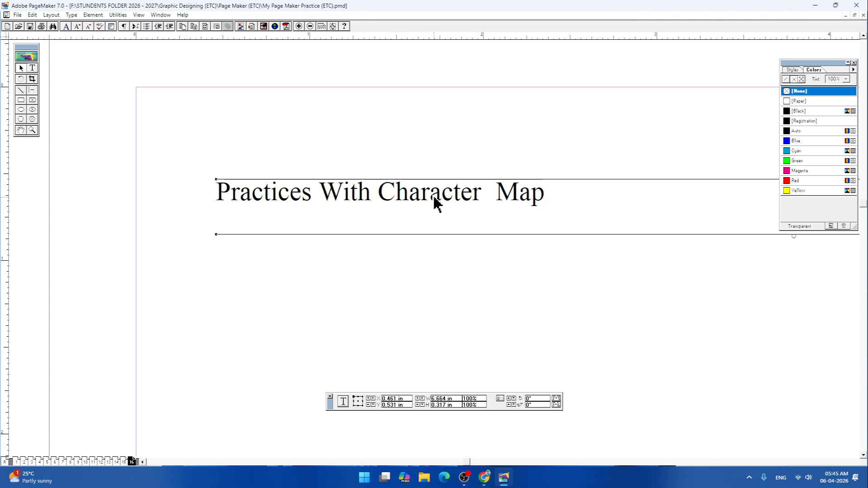
{"action": "key", "text": "ctrl+0"}
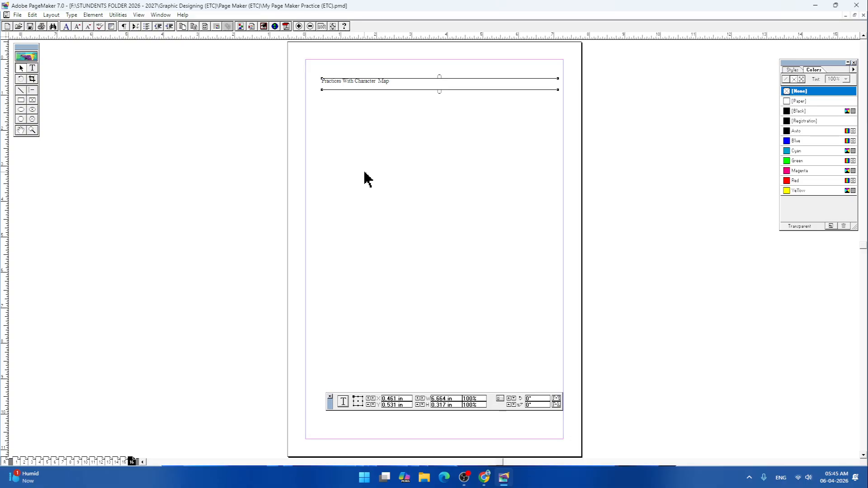
- Draw a rectangle about 7.27 in wide and 10.58 in high along the page margins around the heading
{"action": "left_click", "coordinate": [20, 100]}
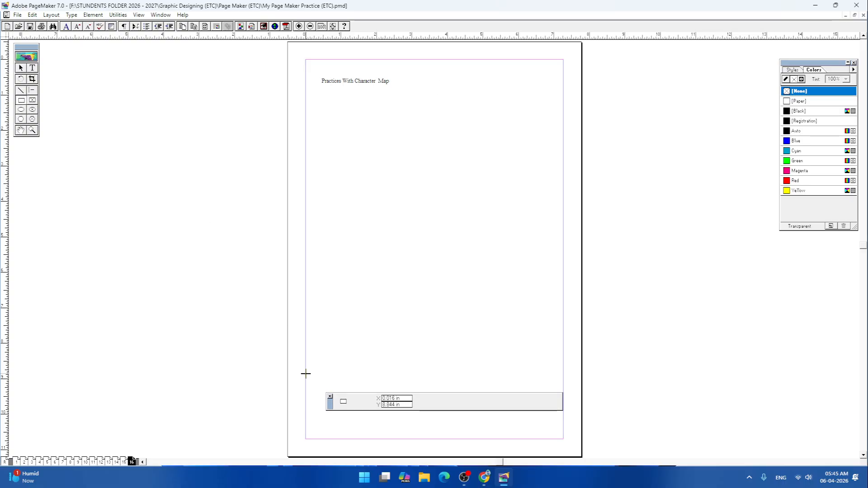
{"action": "left_click_drag", "start_coordinate": [304, 434], "coordinate": [563, 59]}
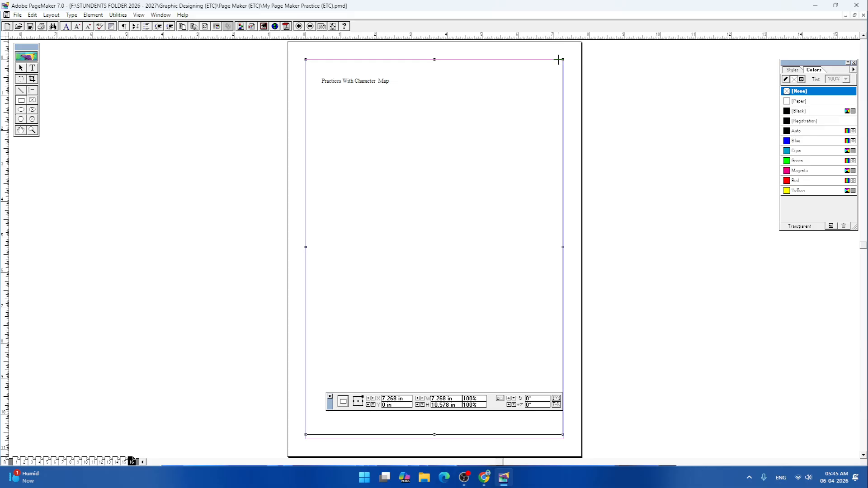
- Place a vertical and a horizontal ruler guide through the midpoints of the margin-sized rectangle to mark the page centre
{"action": "left_click", "coordinate": [21, 68]}
{"action": "left_click_drag", "start_coordinate": [4, 177], "coordinate": [434, 177]}
{"action": "left_click", "coordinate": [339, 59]}
{"action": "left_click_drag", "start_coordinate": [316, 36], "coordinate": [317, 248]}
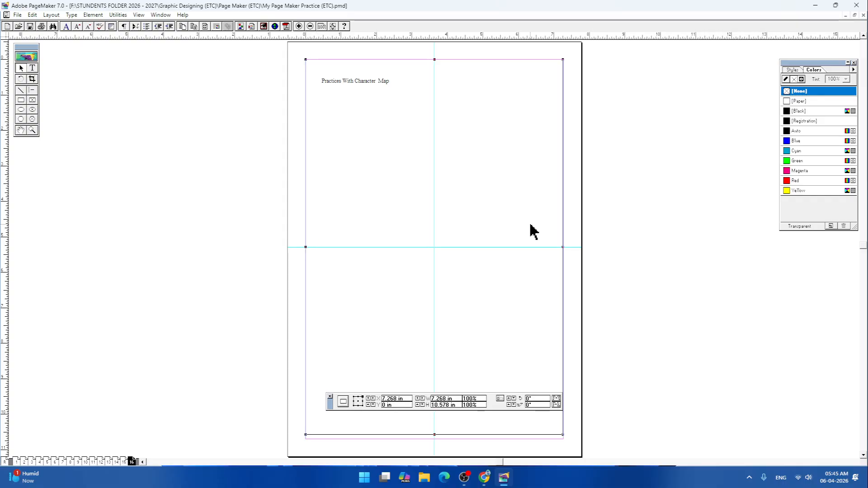
- Delete the margin-sized rectangle around the page, keeping the heading and guides, and select the heading's text block
{"action": "left_click", "coordinate": [364, 90]}
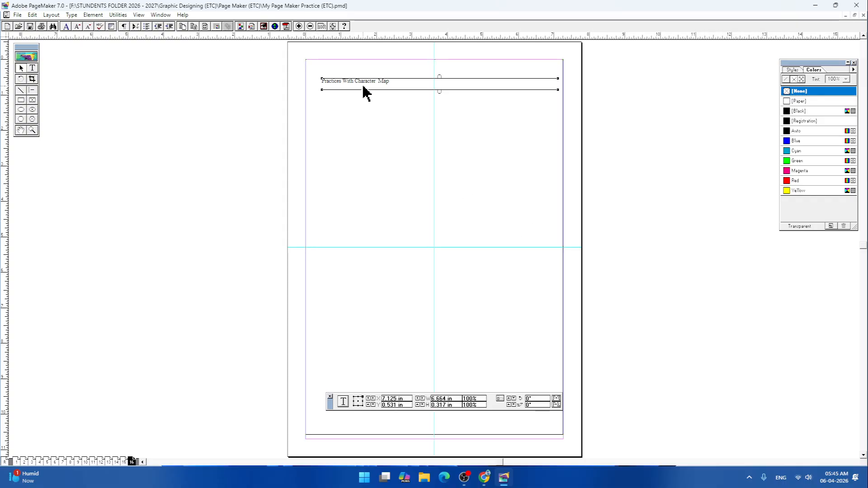
{"action": "left_click", "coordinate": [338, 60]}
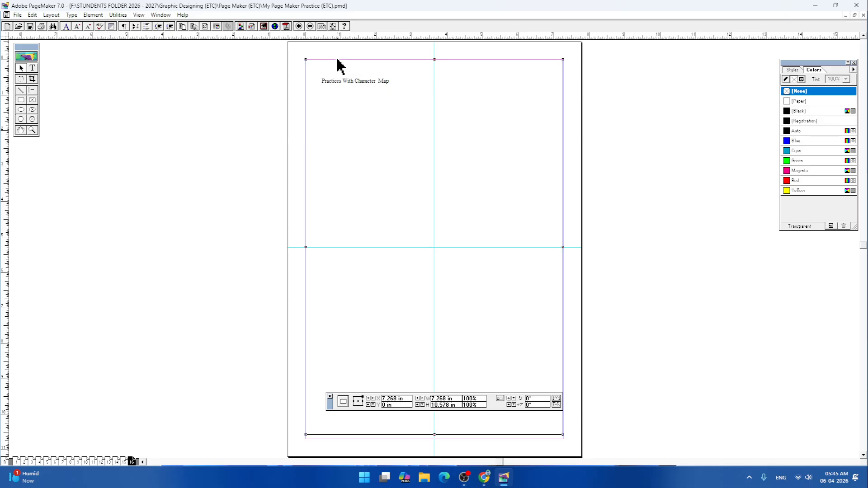
{"action": "left_click", "coordinate": [340, 66]}
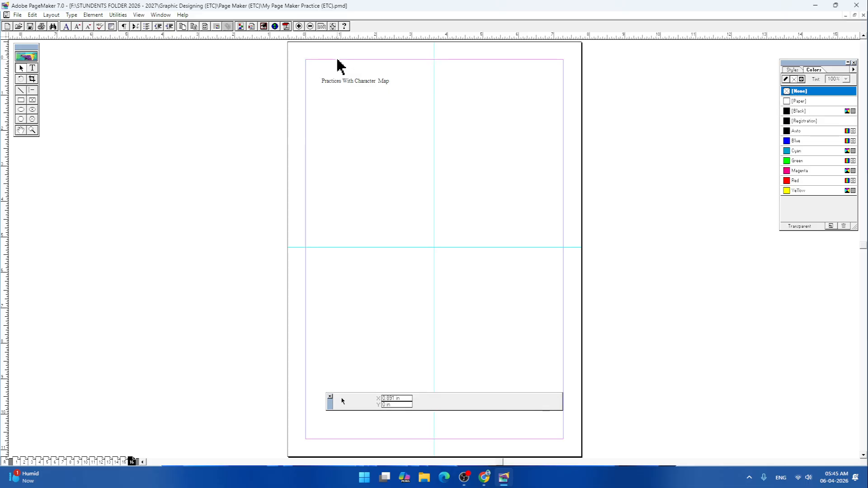
{"action": "left_click", "coordinate": [351, 85]}
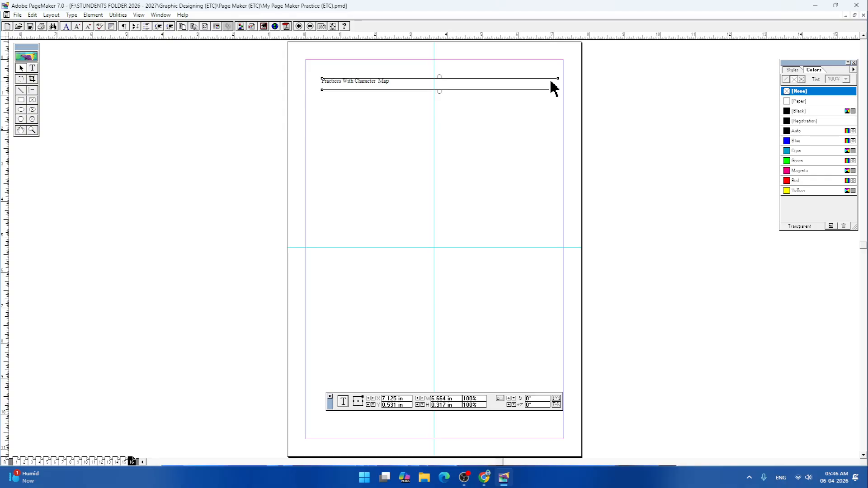
- Select all characters of the heading "Practices With Character Map" and enlarge them to size 29
{"action": "left_click", "coordinate": [32, 68]}
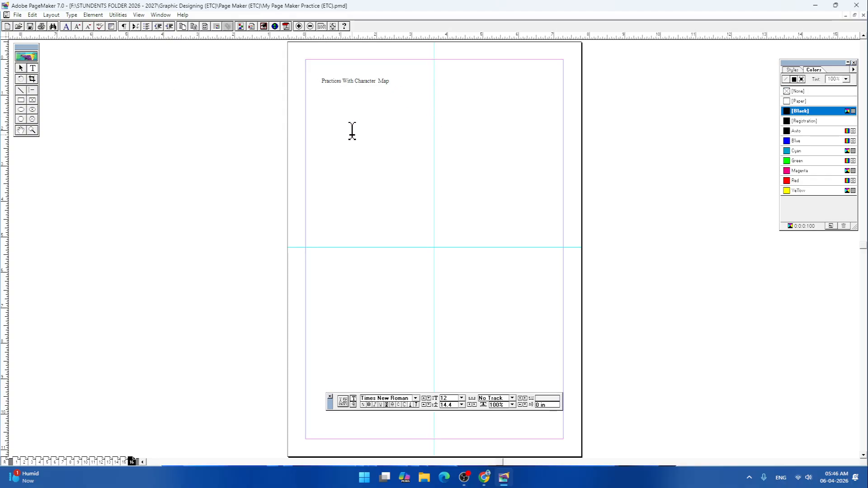
{"action": "key", "text": "ctrl+2"}
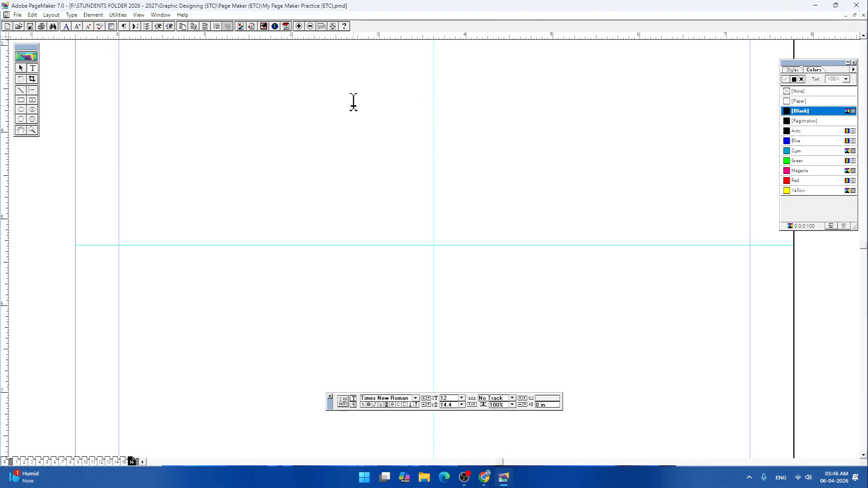
{"action": "left_click_drag", "start_coordinate": [283, 112], "coordinate": [286, 278]}
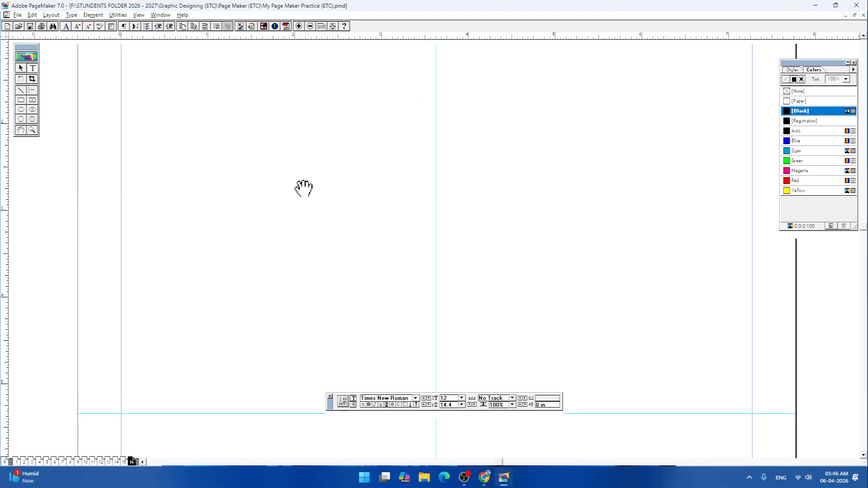
{"action": "left_click_drag", "start_coordinate": [339, 82], "coordinate": [319, 177]}
{"action": "left_click_drag", "start_coordinate": [326, 109], "coordinate": [315, 182]}
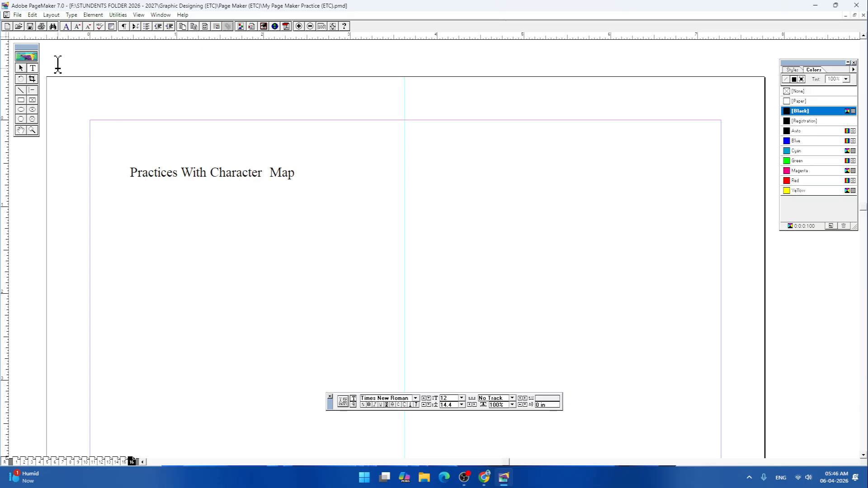
{"action": "left_click", "coordinate": [20, 69]}
{"action": "left_click", "coordinate": [243, 180]}
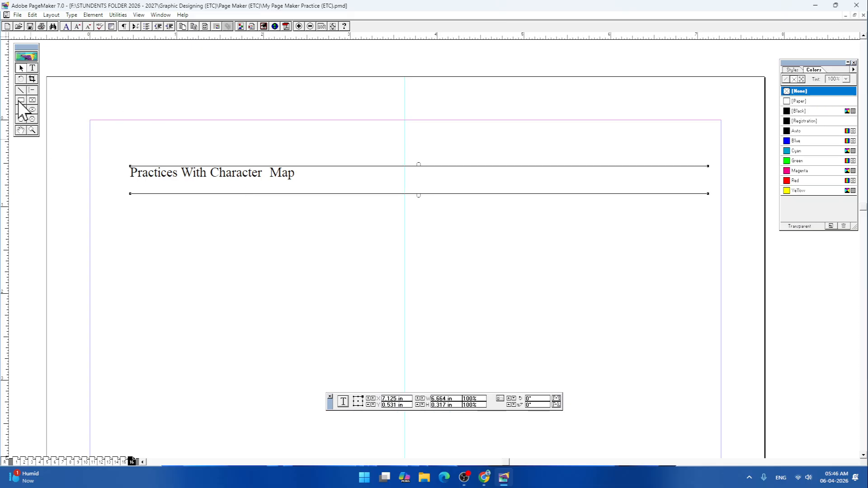
{"action": "left_click", "coordinate": [32, 68]}
{"action": "left_click_drag", "start_coordinate": [130, 173], "coordinate": [321, 175]}
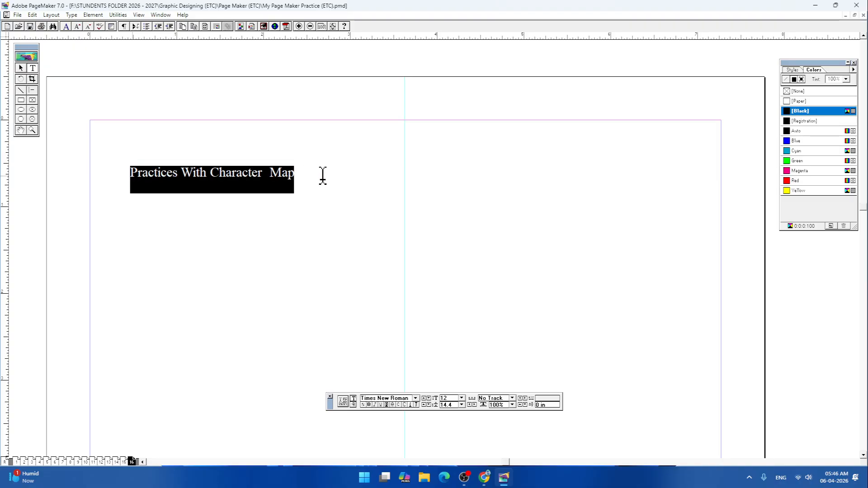
{"action": "key", "text": "ctrl+alt+shift+period"}
{"action": "key", "text": "ctrl+alt+shift+period"}
{"action": "key", "text": "ctrl+alt+shift+period"}
{"action": "key", "text": "ctrl+alt+shift+period"}
{"action": "key", "text": "ctrl+alt+shift+period"}
{"action": "key", "text": "ctrl+alt+shift+period"}
{"action": "key", "text": "ctrl+alt+shift+period"}
{"action": "key", "text": "ctrl+alt+shift+period"}
{"action": "key", "text": "ctrl+alt+shift+period"}
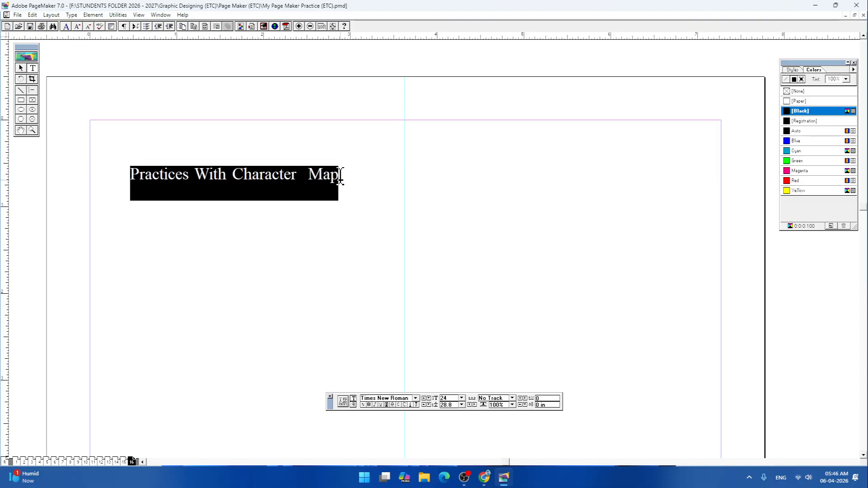
{"action": "key", "text": "ctrl+alt+shift+period"}
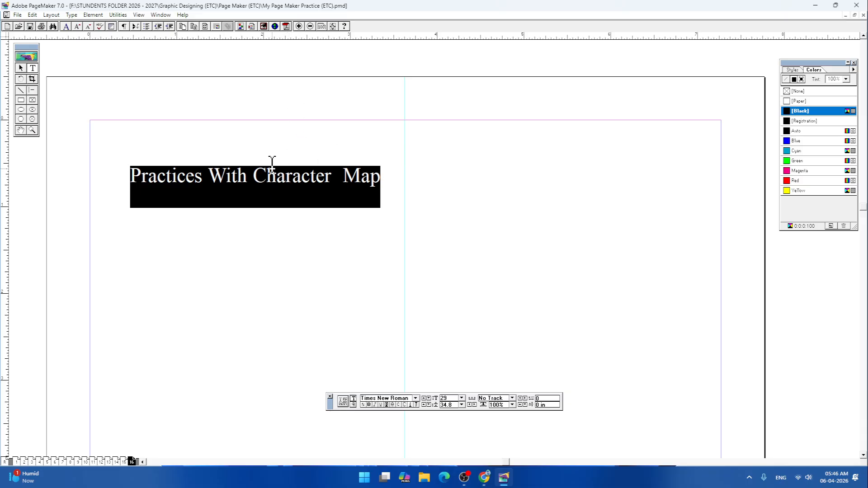
- Narrow the heading's text block to about 3.41 in wide
{"action": "left_click", "coordinate": [20, 68]}
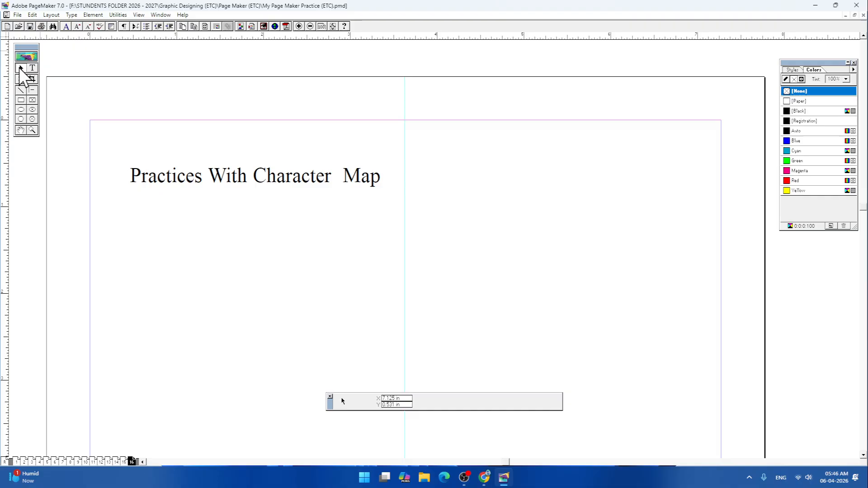
{"action": "left_click", "coordinate": [294, 186]}
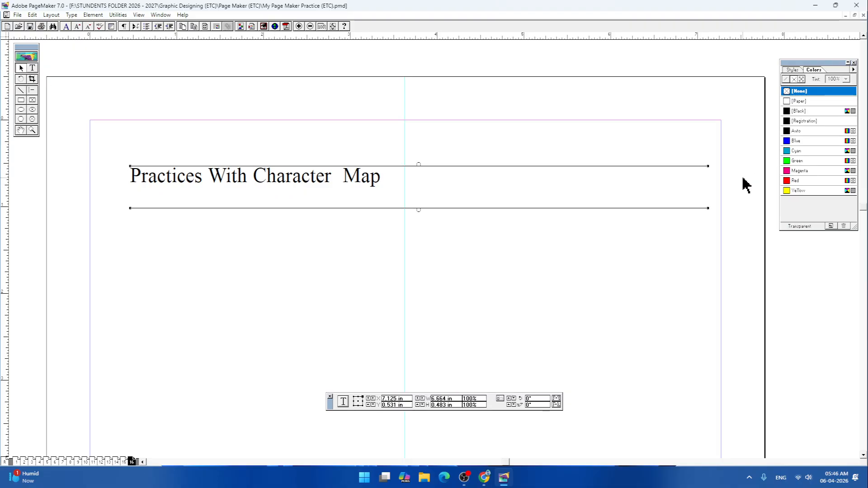
{"action": "left_click_drag", "start_coordinate": [709, 167], "coordinate": [426, 161]}
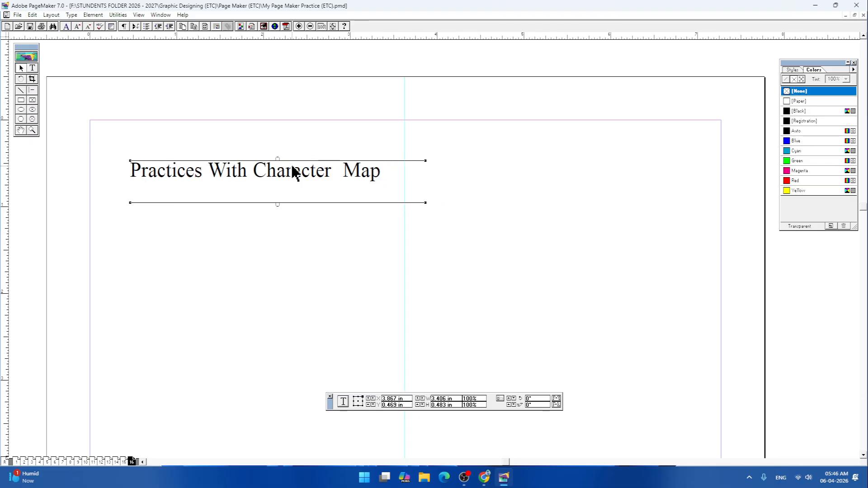
- Move the heading's text block so it is centred on the vertical guide, about 0.14 in below the page's upper margin
{"action": "left_click_drag", "start_coordinate": [295, 170], "coordinate": [419, 152]}
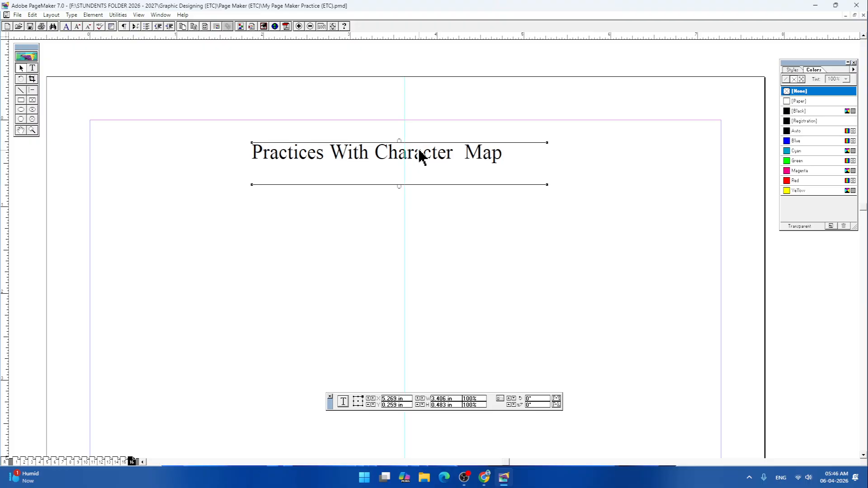
{"action": "key", "text": "Up"}
{"action": "key", "text": "Up"}
{"action": "key", "text": "Up"}
{"action": "key", "text": "Right"}
{"action": "key", "text": "Right"}
{"action": "key", "text": "Right"}
{"action": "key", "text": "Right"}
{"action": "key", "text": "Right"}
{"action": "key", "text": "Right"}
{"action": "key", "text": "Right"}
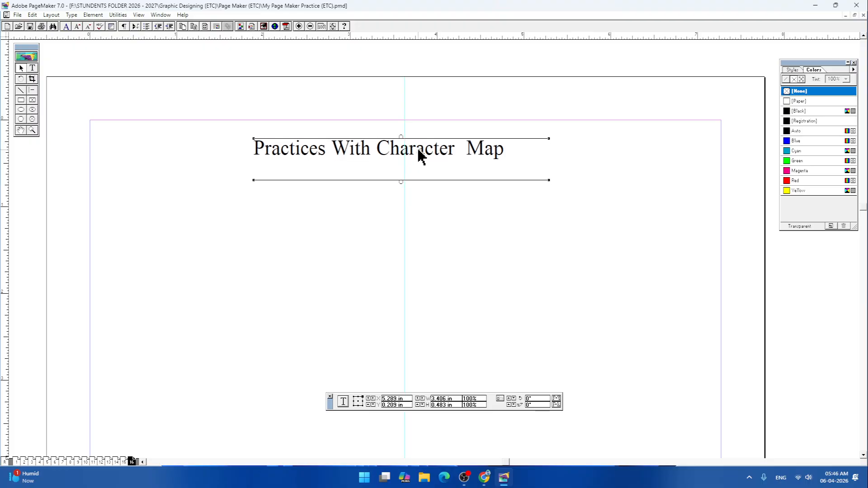
{"action": "key", "text": "Up"}
{"action": "key", "text": "Up"}
{"action": "key", "text": "Up"}
{"action": "key", "text": "Up"}
{"action": "key", "text": "Up"}
{"action": "key", "text": "Up"}
{"action": "key", "text": "Up"}
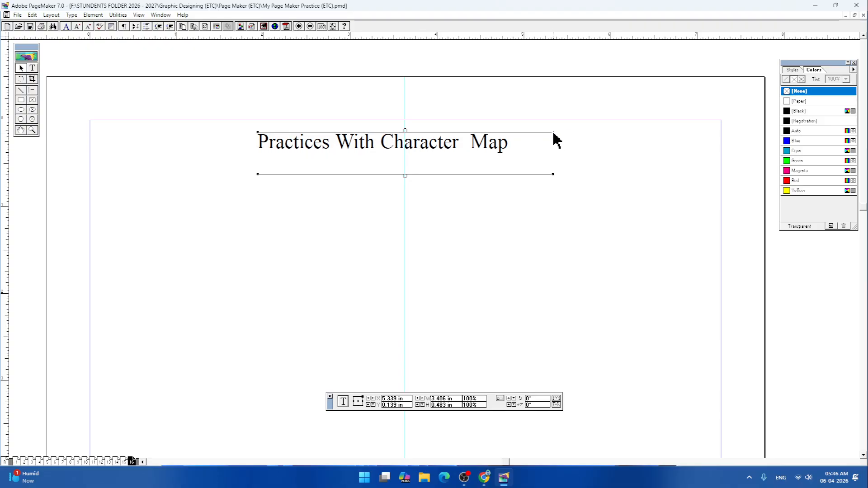
- Narrow the heading's text block to about 3.07 in wide and select all its characters
{"action": "left_click_drag", "start_coordinate": [553, 132], "coordinate": [524, 132]}
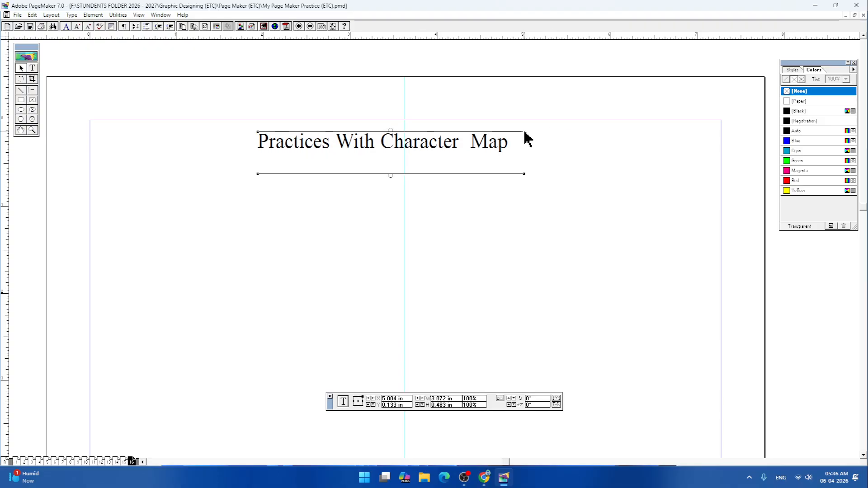
{"action": "left_click", "coordinate": [32, 68]}
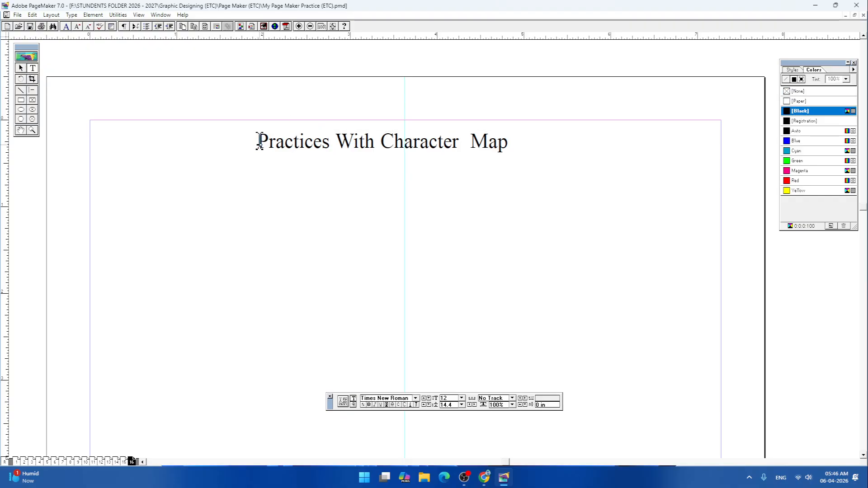
{"action": "left_click_drag", "start_coordinate": [260, 141], "coordinate": [601, 141]}
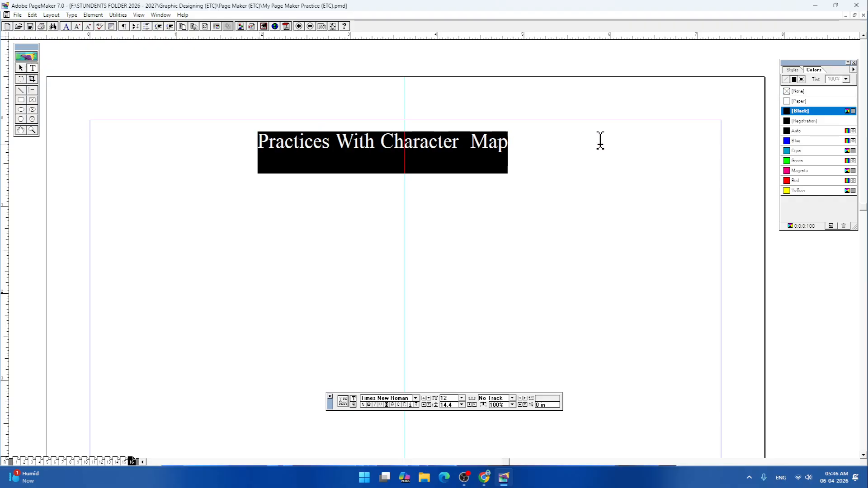
- Try the Lucida Console font on the selected heading text
{"action": "left_click", "coordinate": [415, 398]}
{"action": "scroll", "coordinate": [413, 415], "scroll_direction": "down", "scroll_amount": 5}
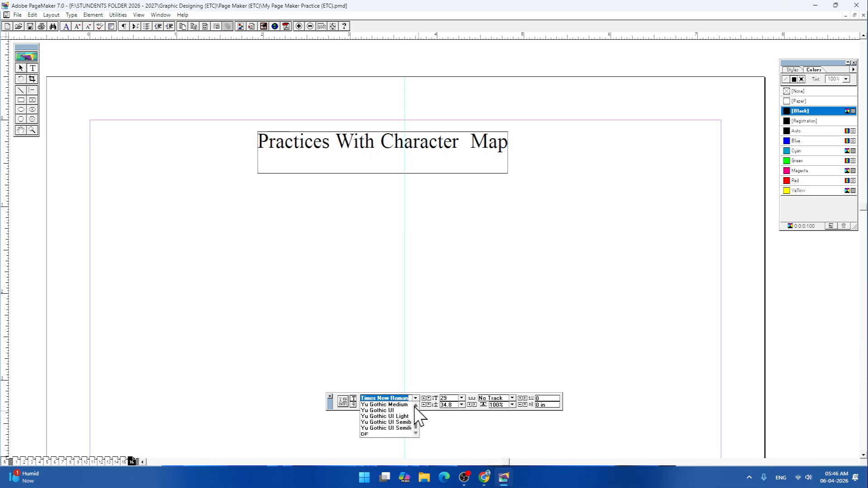
{"action": "scroll", "coordinate": [417, 412], "scroll_direction": "up", "scroll_amount": 2}
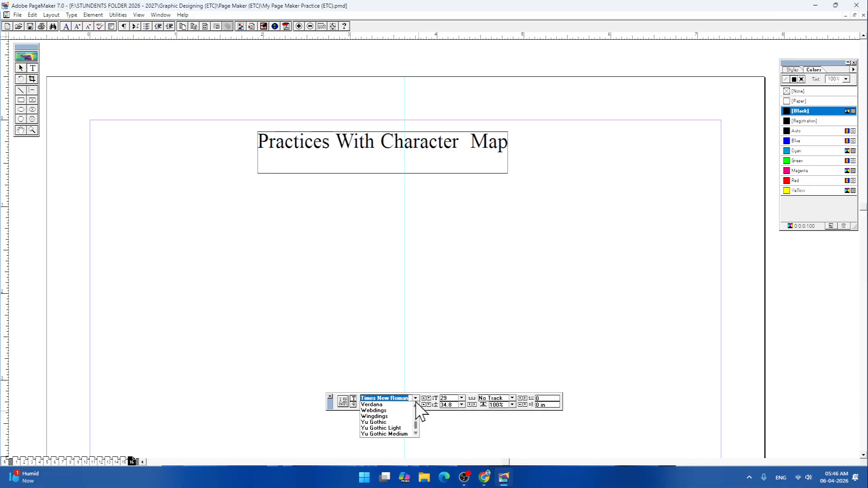
{"action": "type", "text": "s Serif Collectio"}
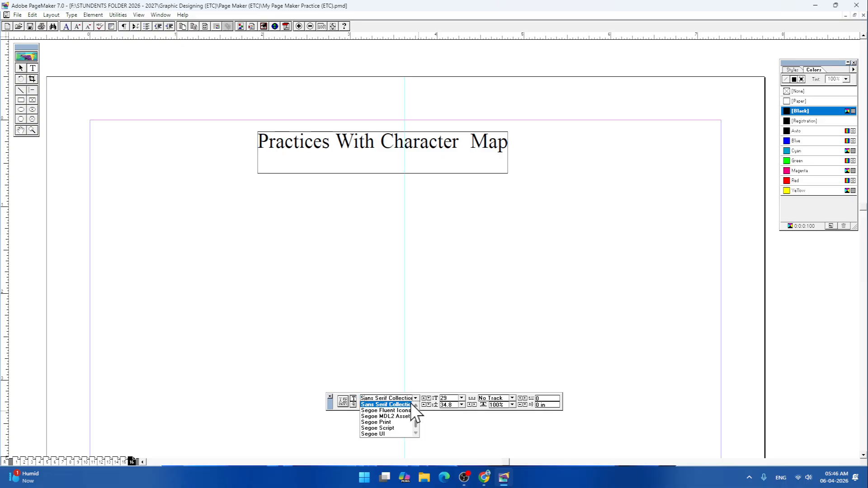
{"action": "scroll", "coordinate": [396, 410], "scroll_direction": "up", "scroll_amount": 1}
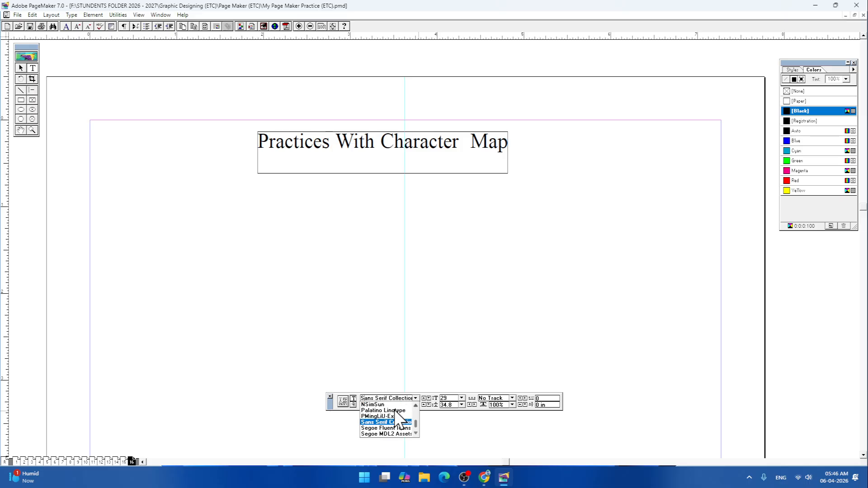
{"action": "scroll", "coordinate": [398, 418], "scroll_direction": "up", "scroll_amount": 3}
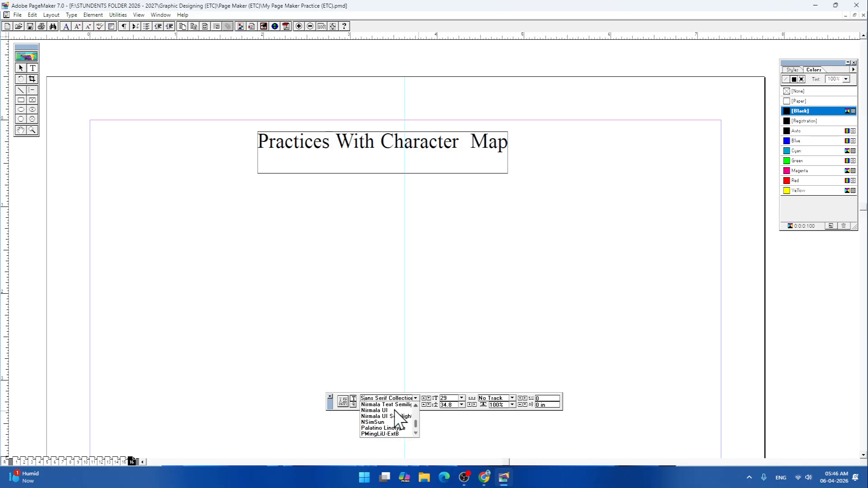
{"action": "left_click", "coordinate": [414, 399]}
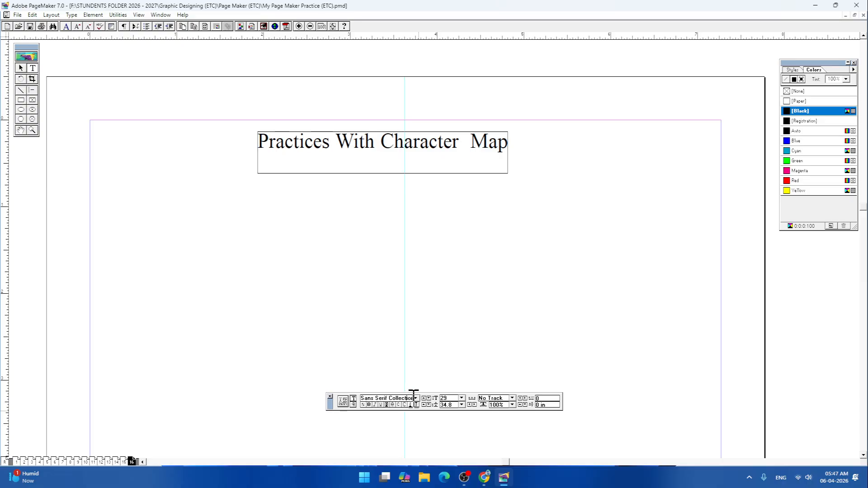
{"action": "left_click", "coordinate": [415, 399]}
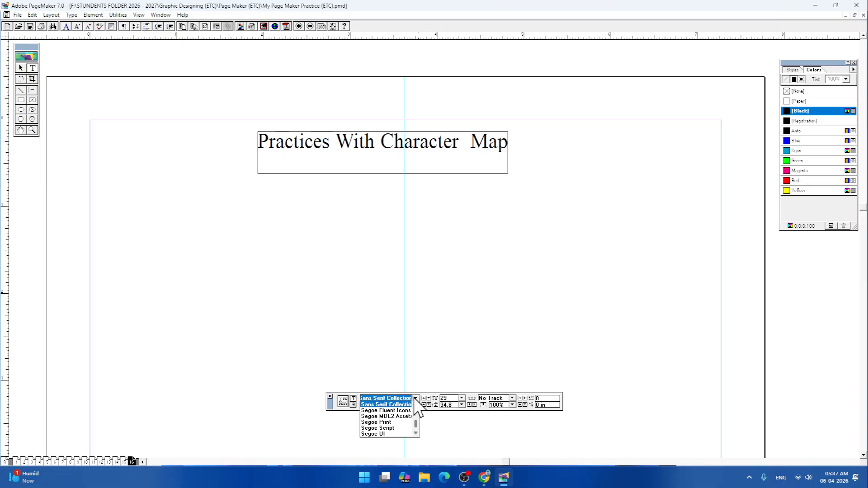
{"action": "type", "text": "lu"}
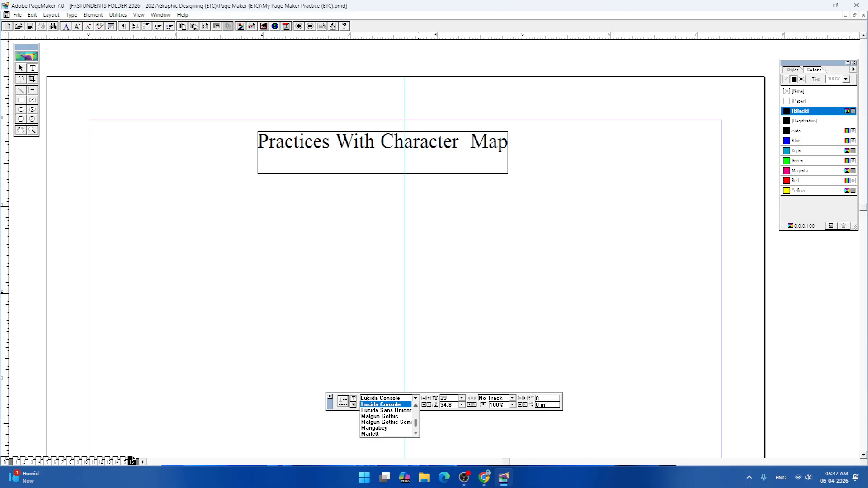
{"action": "key", "text": "Return"}
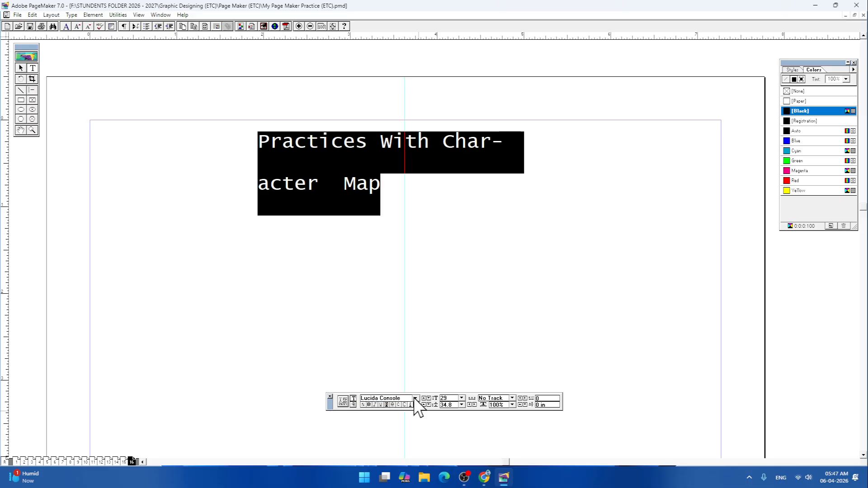
- Set the heading's font to Malgun Gothic
{"action": "left_click", "coordinate": [415, 399]}
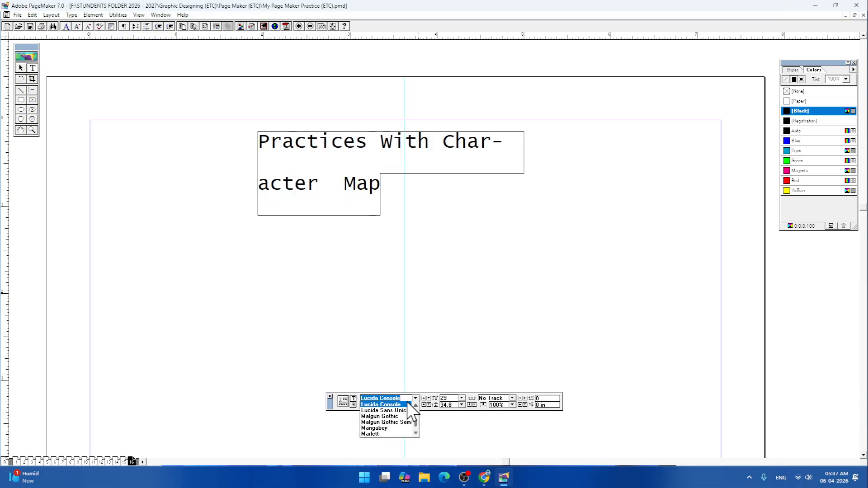
{"action": "left_click", "coordinate": [407, 400]}
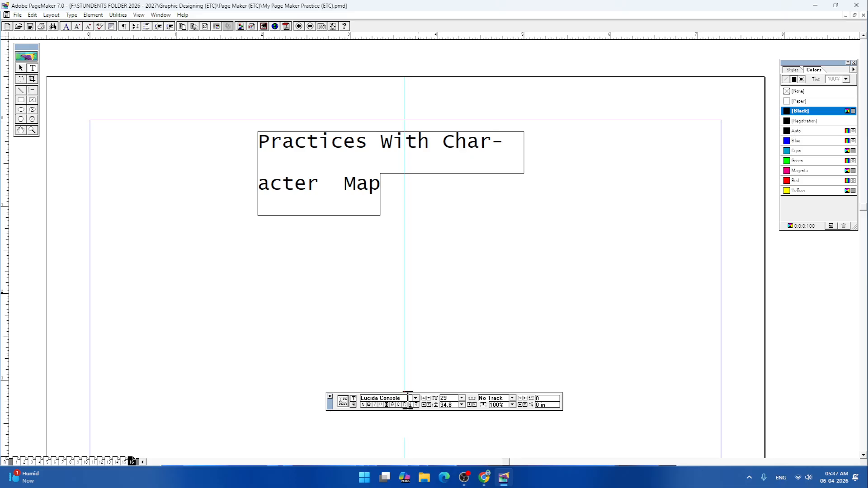
{"action": "left_click", "coordinate": [415, 399]}
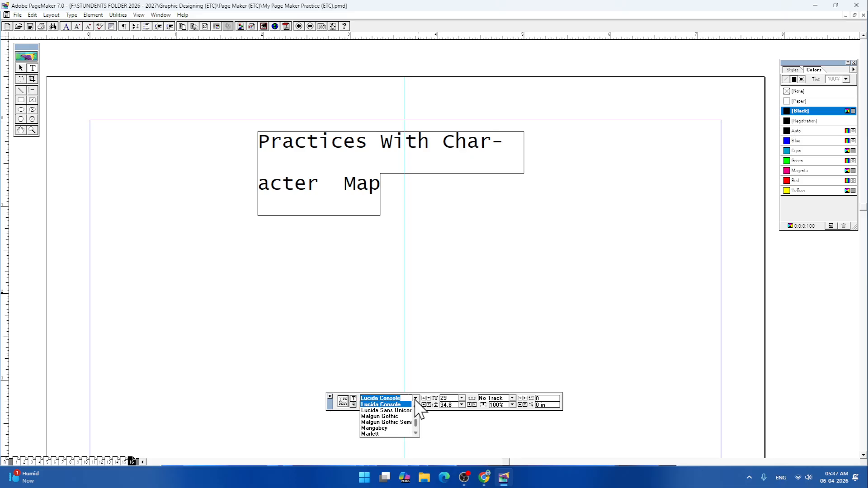
{"action": "left_click", "coordinate": [377, 416]}
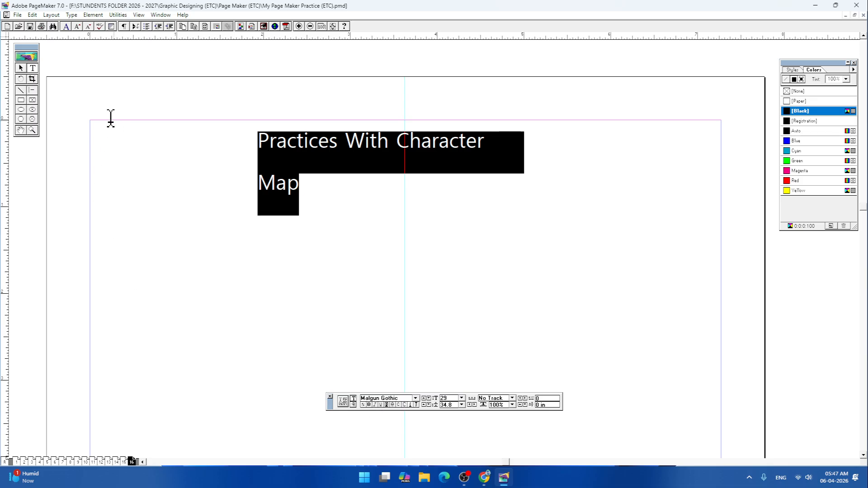
- Widen the heading's text block to about 3.94 in so the whole heading fits on one line
{"action": "left_click", "coordinate": [21, 68]}
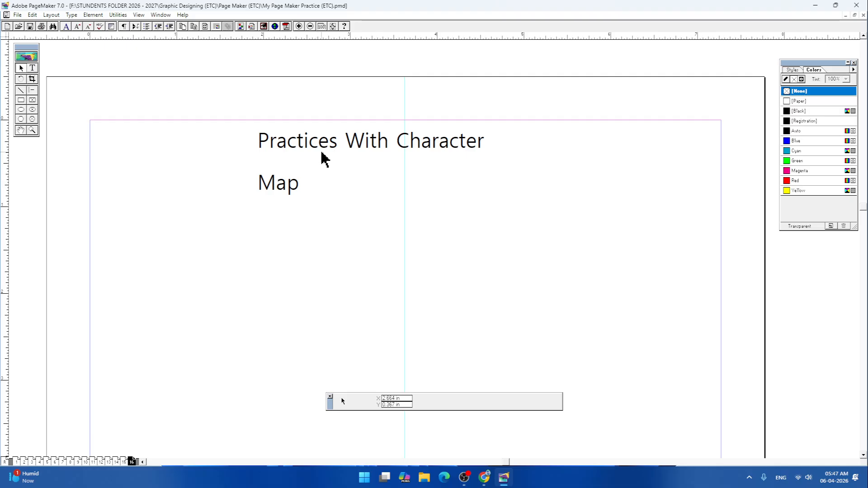
{"action": "left_click", "coordinate": [324, 159]}
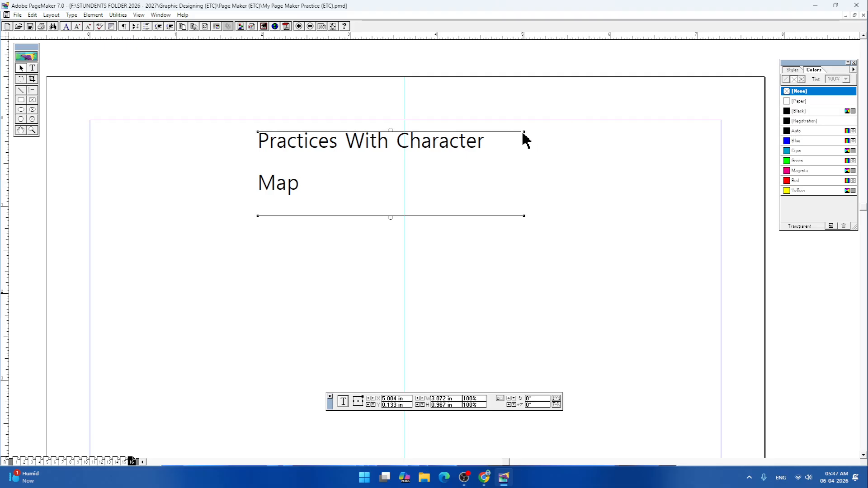
{"action": "left_click_drag", "start_coordinate": [525, 133], "coordinate": [600, 126]}
- Reposition the heading's text block so it is roughly centred on the vertical guide, about 0.09 in below the upper margin
{"action": "left_click_drag", "start_coordinate": [416, 141], "coordinate": [401, 145]}
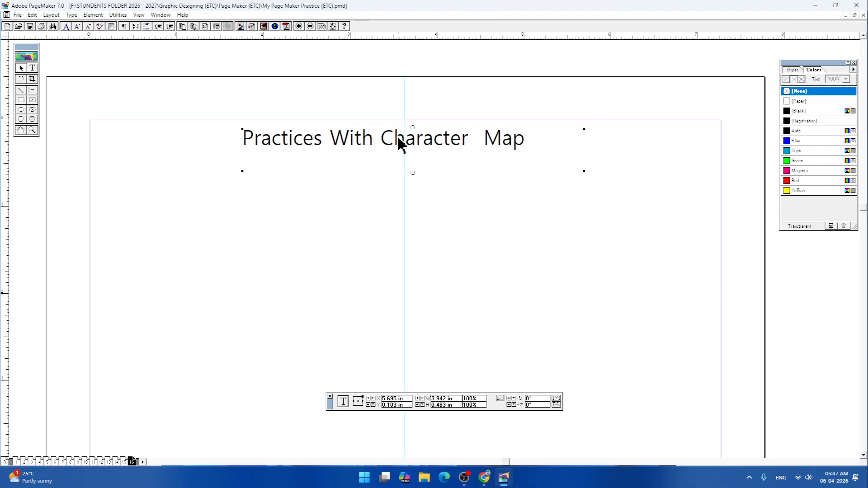
{"action": "key", "text": "Left"}
{"action": "key", "text": "Left"}
{"action": "key", "text": "Left"}
{"action": "key", "text": "Left"}
{"action": "key", "text": "Left"}
{"action": "key", "text": "Left"}
{"action": "key", "text": "Left"}
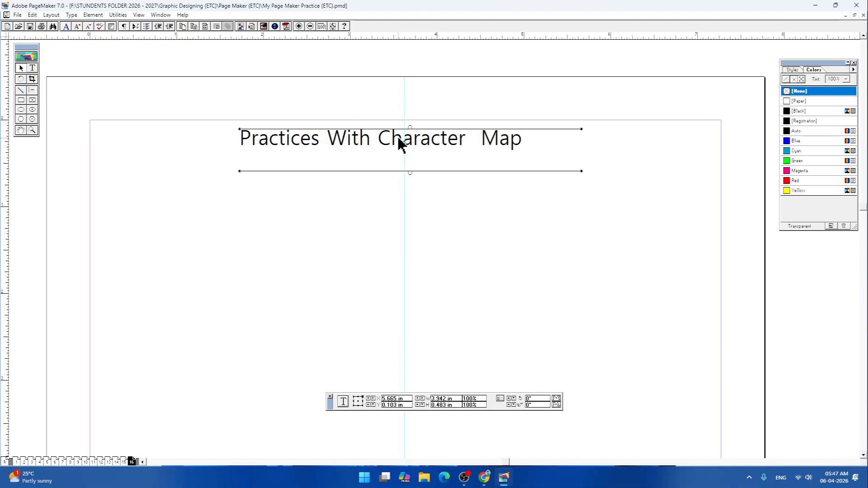
{"action": "key", "text": "Left"}
{"action": "key", "text": "Left"}
{"action": "key", "text": "Left"}
{"action": "key", "text": "Left"}
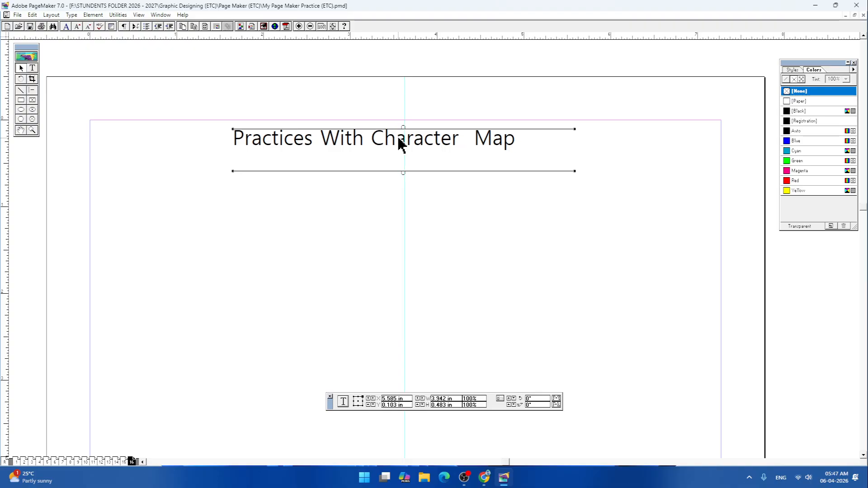
{"action": "left_click", "coordinate": [574, 194]}
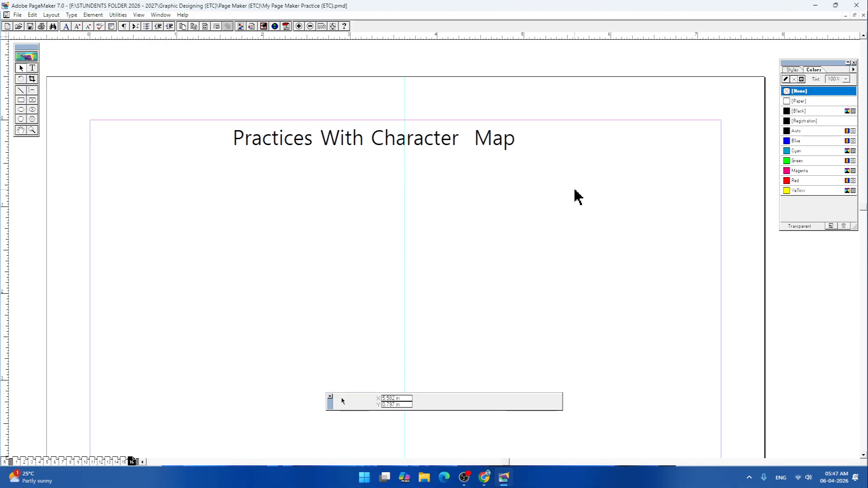
{"action": "left_click", "coordinate": [425, 152]}
{"action": "left_click_drag", "start_coordinate": [425, 153], "coordinate": [430, 151]}
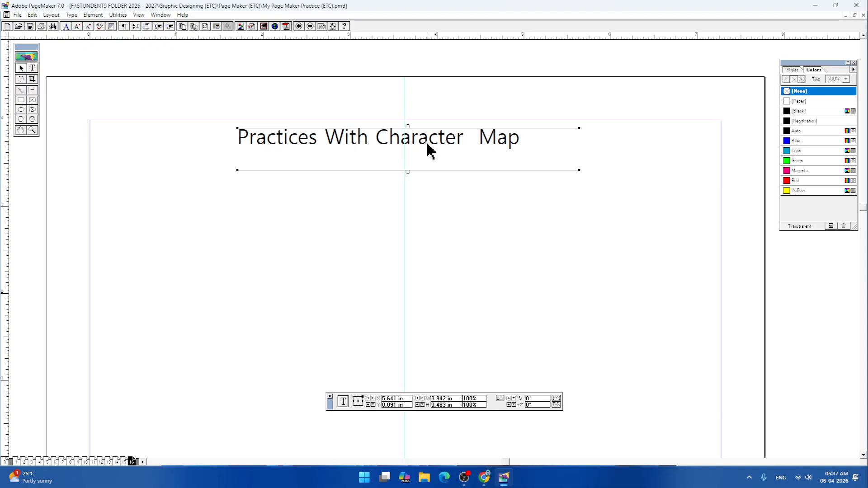
- Create a text block below the heading, near the page's left margin, containing the sample text "fgfgfgfgf"
{"action": "left_click", "coordinate": [33, 68]}
{"action": "left_click_drag", "start_coordinate": [107, 319], "coordinate": [710, 190]}
{"action": "left_click_drag", "start_coordinate": [711, 174], "coordinate": [679, 172]}
{"action": "left_click", "coordinate": [110, 174]}
{"action": "type", "text": "fgfgfgfgf"}
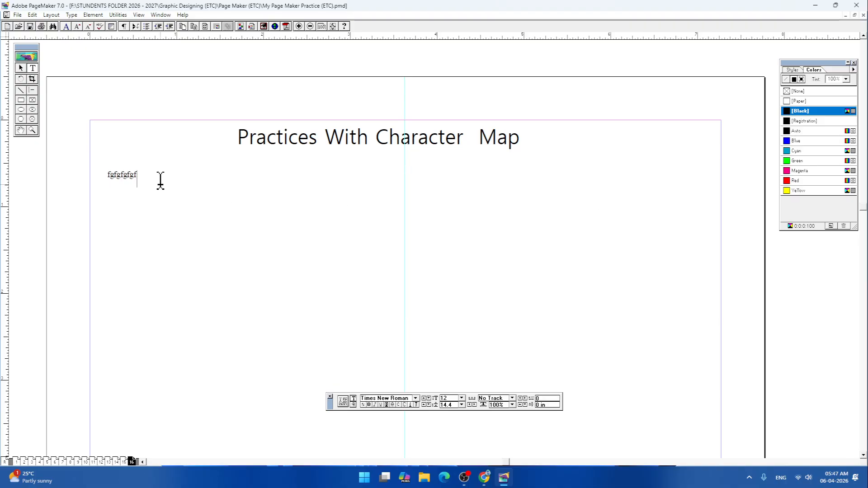
- Select the sample text below the heading and change its font to one of the BHARTIYA HINDI fonts
{"action": "left_click_drag", "start_coordinate": [158, 181], "coordinate": [87, 173]}
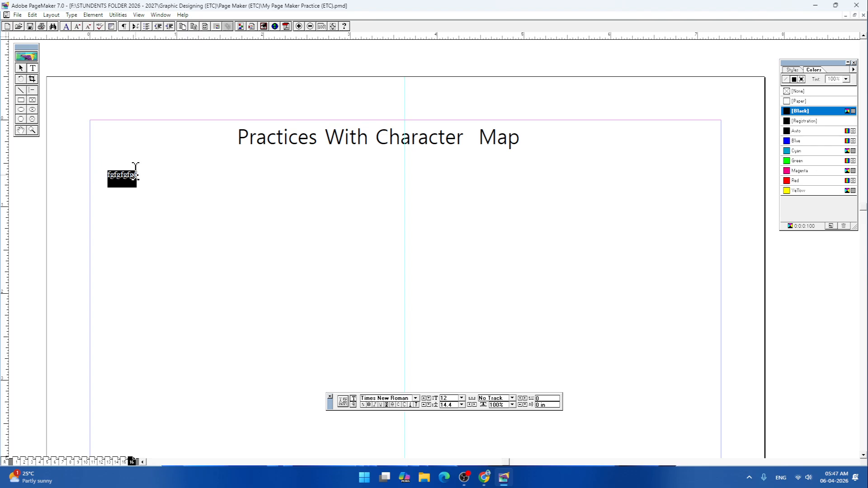
{"action": "left_click", "coordinate": [415, 398]}
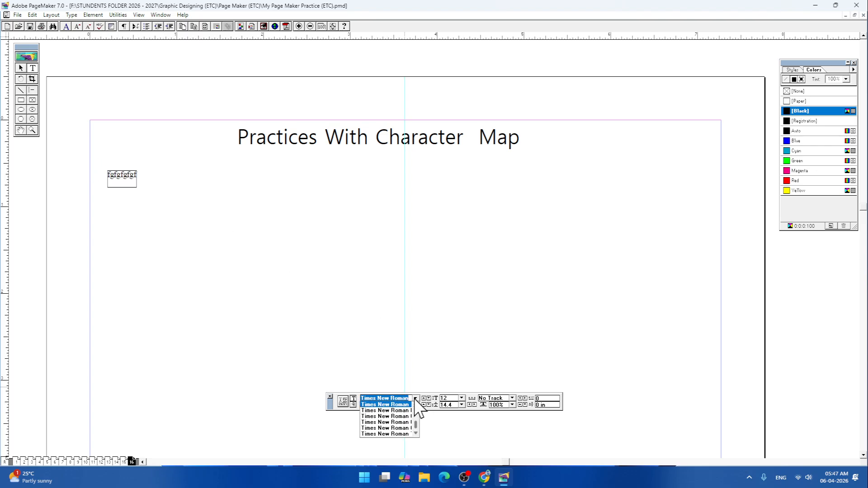
{"action": "key", "text": "b"}
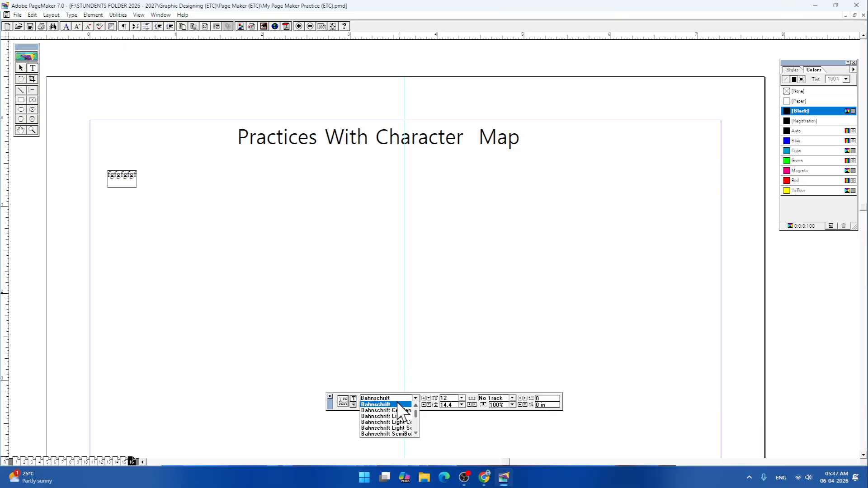
{"action": "key", "text": "Return"}
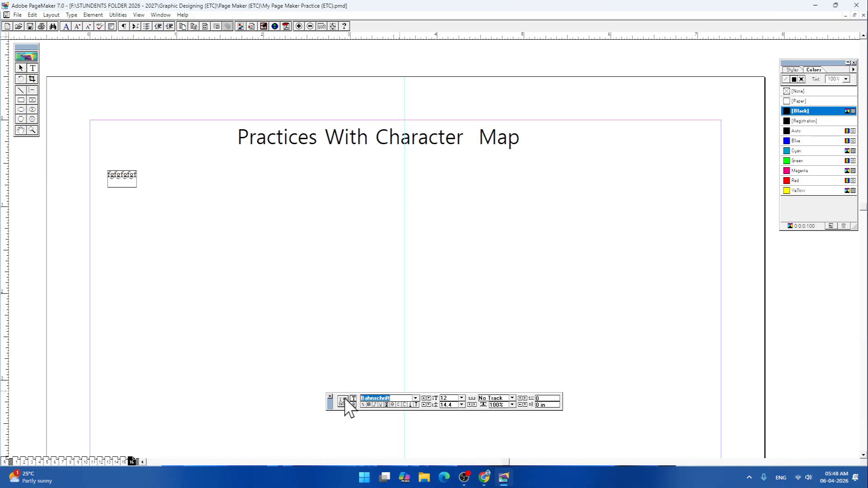
{"action": "left_click", "coordinate": [364, 398]}
{"action": "type", "text": "h"}
{"action": "left_click", "coordinate": [416, 399]}
{"action": "scroll", "coordinate": [405, 423], "scroll_direction": "down", "scroll_amount": 7}
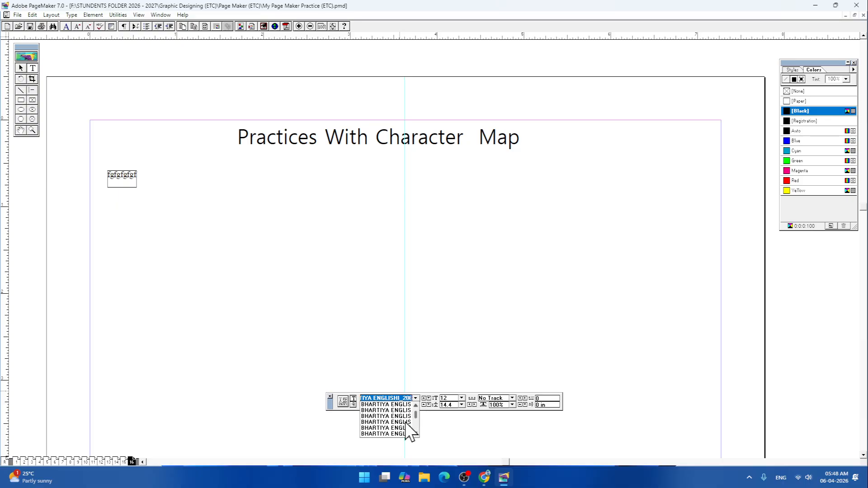
{"action": "scroll", "coordinate": [406, 424], "scroll_direction": "down", "scroll_amount": 6}
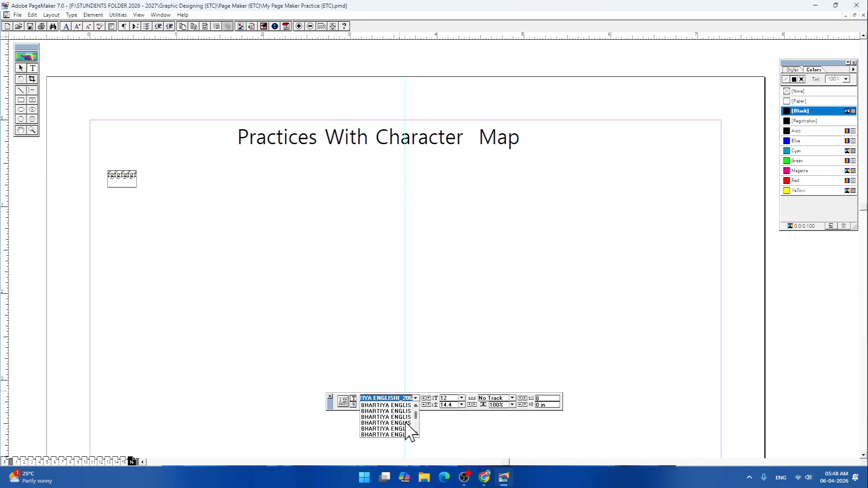
{"action": "scroll", "coordinate": [405, 427], "scroll_direction": "down", "scroll_amount": 6}
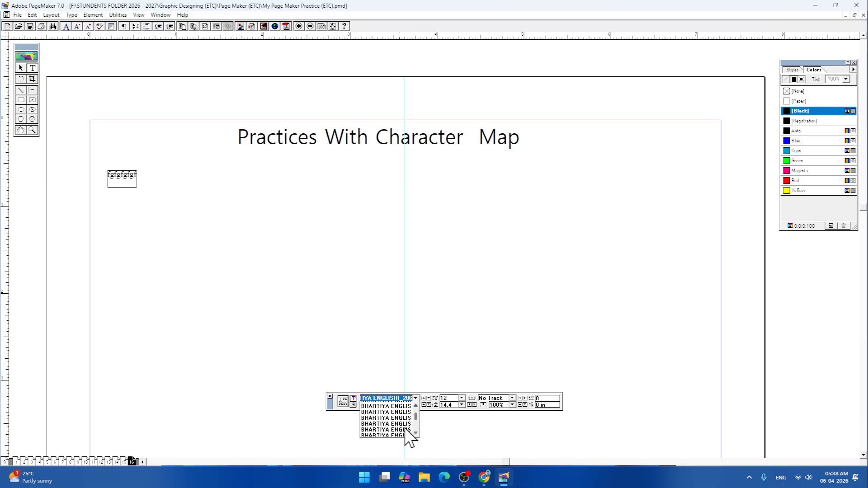
{"action": "scroll", "coordinate": [405, 430], "scroll_direction": "down", "scroll_amount": 6}
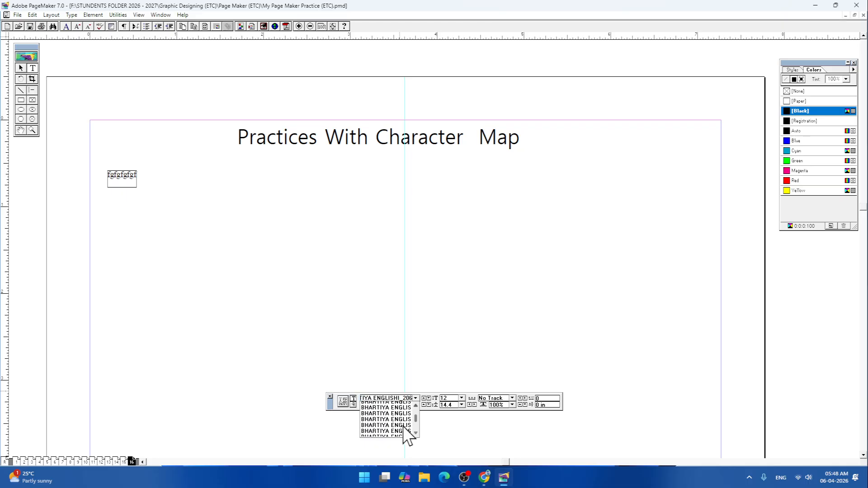
{"action": "left_click", "coordinate": [393, 406]}
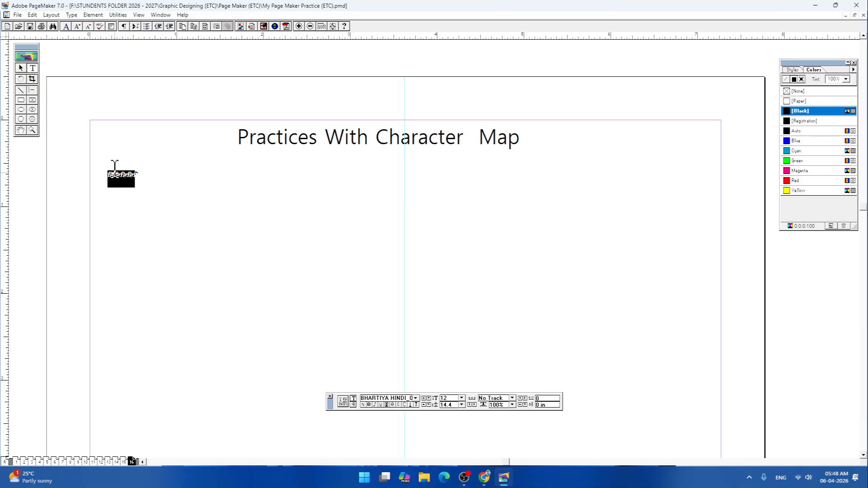
- Try BHARTIYA HINDI_064 on the selected sample text, and settle on BHARTIYA HINDI_074
{"action": "left_click", "coordinate": [415, 398]}
{"action": "left_click", "coordinate": [402, 422]}
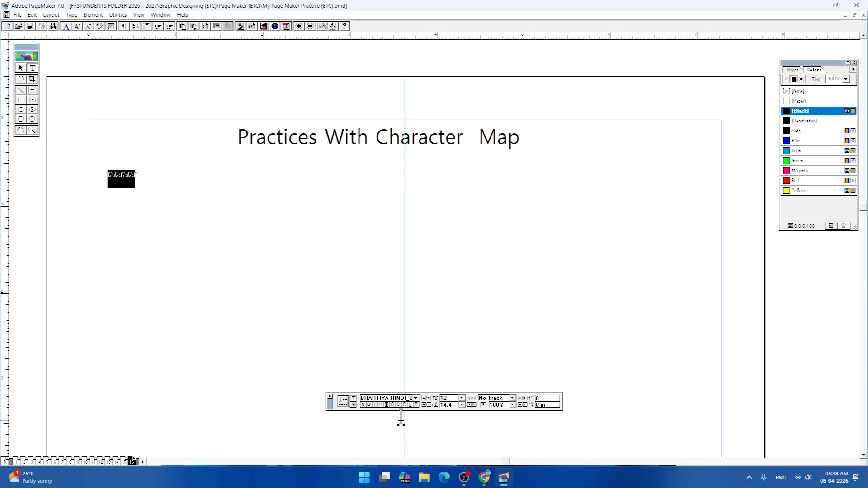
{"action": "left_click", "coordinate": [416, 399]}
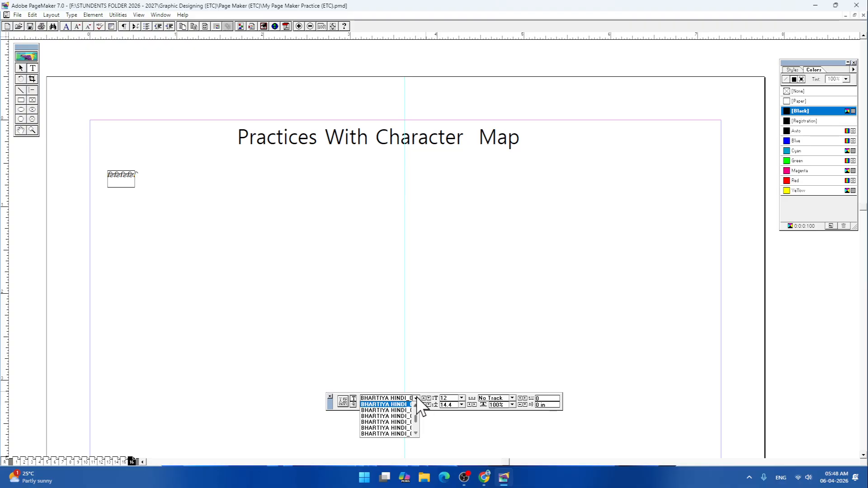
{"action": "left_click", "coordinate": [397, 422]}
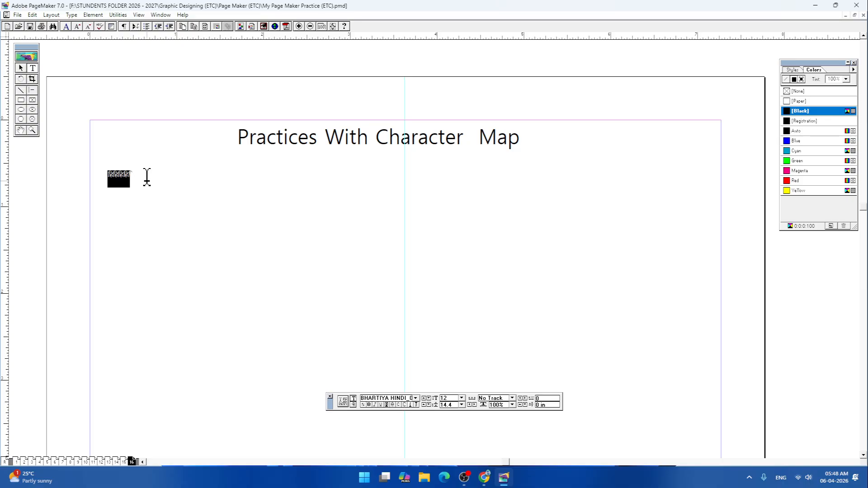
- Enlarge the selected sample text to 31 pt
{"action": "key", "text": "ctrl+alt+shift+period"}
{"action": "key", "text": "ctrl+alt+shift+period"}
{"action": "key", "text": "ctrl+alt+shift+period"}
{"action": "key", "text": "ctrl+alt+shift+period"}
{"action": "key", "text": "ctrl+alt+shift+period"}
{"action": "key", "text": "ctrl+alt+shift+period"}
{"action": "key", "text": "ctrl+alt+shift+period"}
{"action": "key", "text": "ctrl+alt+shift+period"}
{"action": "key", "text": "ctrl+alt+shift+period"}
{"action": "key", "text": "ctrl+alt+shift+period"}
{"action": "key", "text": "ctrl+alt+shift+period"}
{"action": "key", "text": "ctrl+alt+shift+period"}
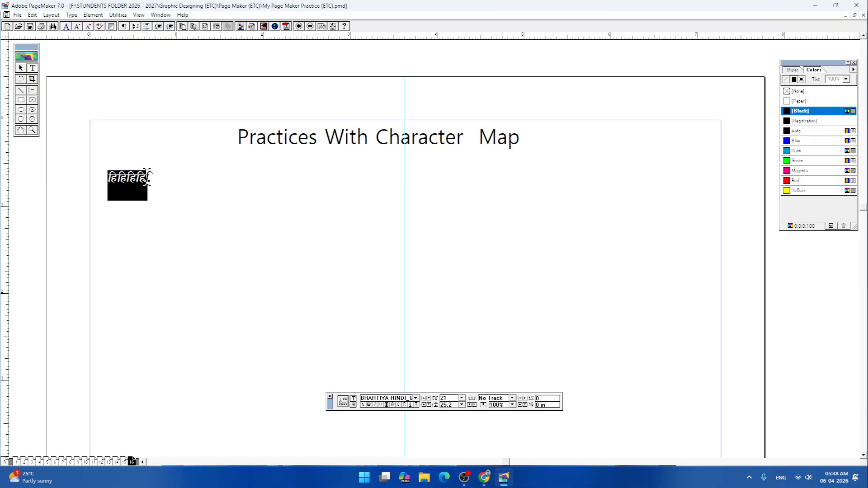
{"action": "key", "text": "ctrl+alt+shift+period"}
{"action": "key", "text": "ctrl+alt+shift+period"}
{"action": "key", "text": "ctrl+alt+shift+period"}
{"action": "key", "text": "ctrl+alt+shift+period"}
{"action": "key", "text": "ctrl+alt+shift+period"}
{"action": "key", "text": "ctrl+alt+shift+period"}
{"action": "key", "text": "ctrl+alt+shift+period"}
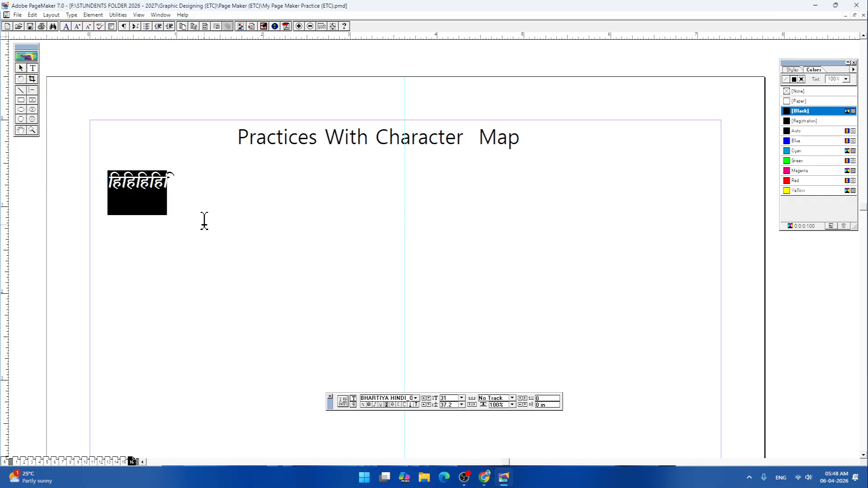
- Replace the sample text with the characters jk" for the Hindi letters रा and half ष
{"action": "type", "text": "rj"}
{"action": "key", "text": "BackSpace"}
{"action": "key", "text": "BackSpace"}
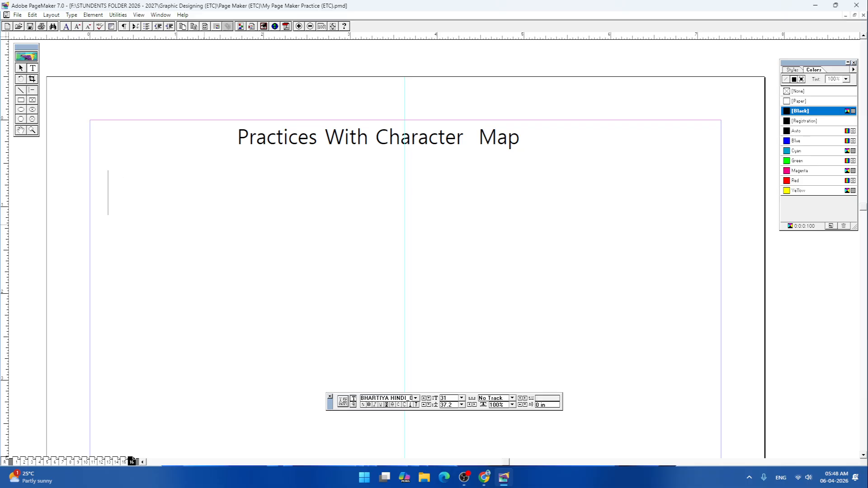
{"action": "type", "text": "k"}
{"action": "key", "text": "BackSpace"}
{"action": "type", "text": "jk\""}
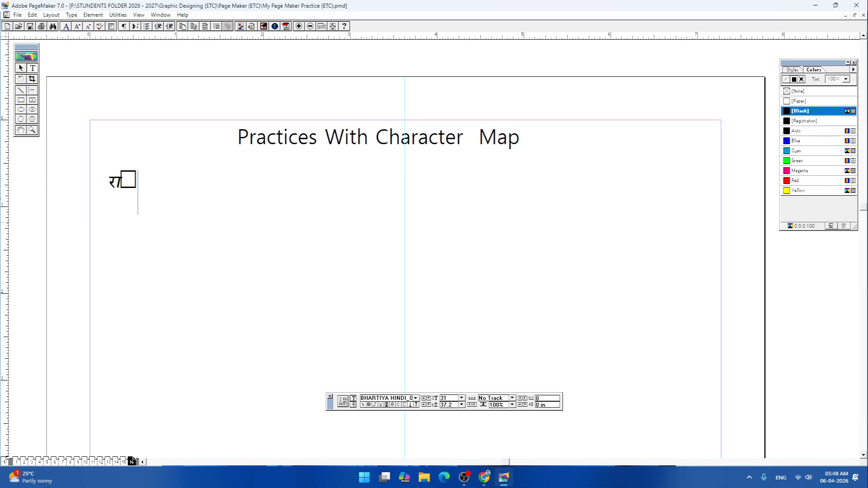
- Try other Hindi fonts on the new Hindi characters, including BHARTIYA HINDI_083 and BHARTIYA HINDI_105
{"action": "left_click_drag", "start_coordinate": [108, 181], "coordinate": [161, 179]}
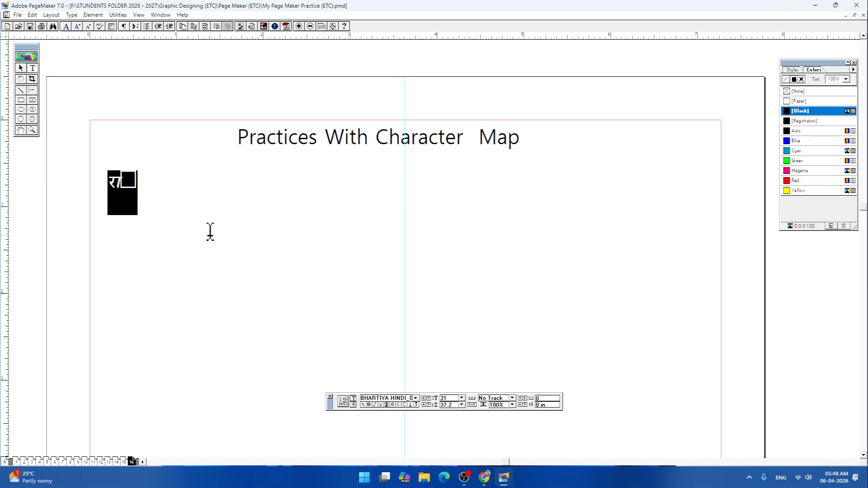
{"action": "left_click", "coordinate": [415, 398]}
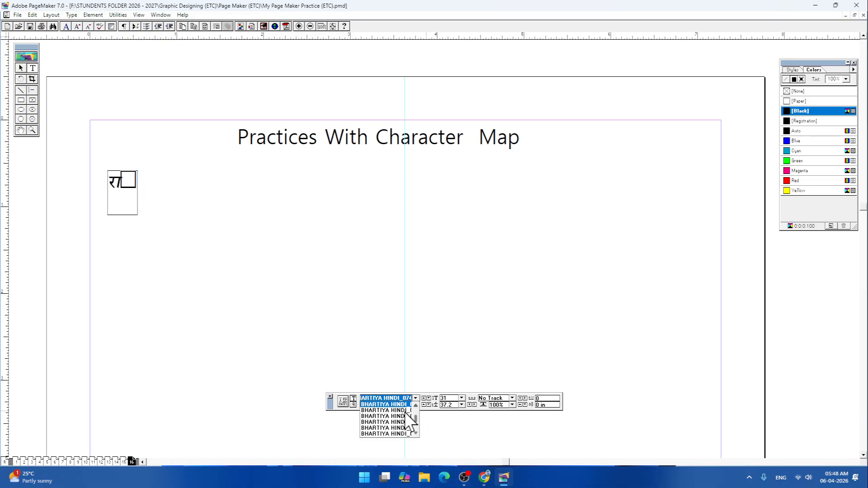
{"action": "left_click", "coordinate": [398, 432]}
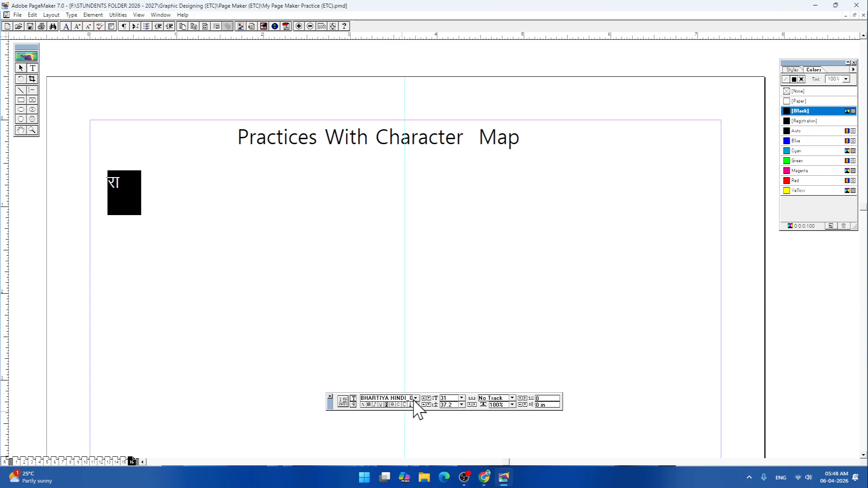
{"action": "left_click", "coordinate": [415, 398]}
{"action": "left_click", "coordinate": [396, 425]}
{"action": "left_click", "coordinate": [415, 398]}
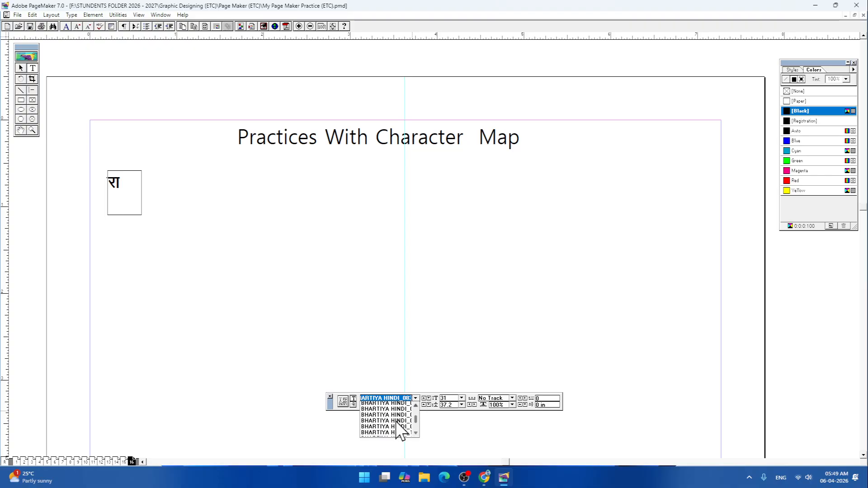
{"action": "left_click", "coordinate": [397, 426]}
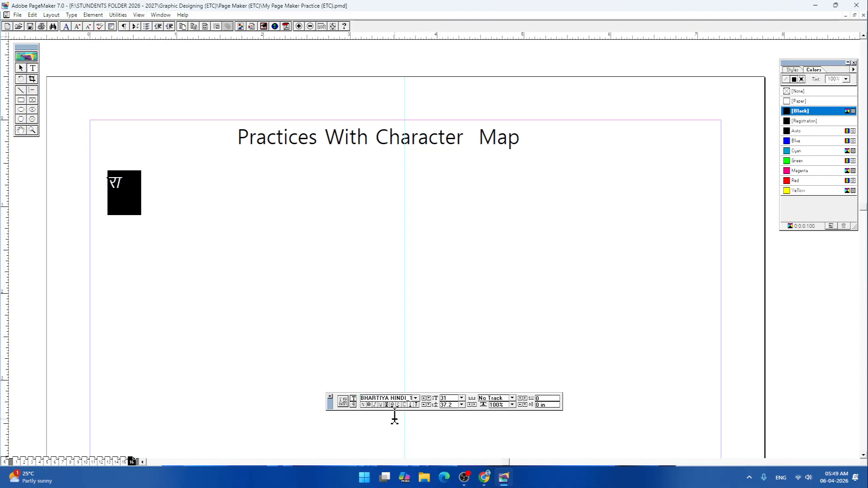
- Change the selected Hindi characters' font to BHARTIYA HINDI_165, and undo their replacement by the digits 16
{"action": "left_click", "coordinate": [415, 399]}
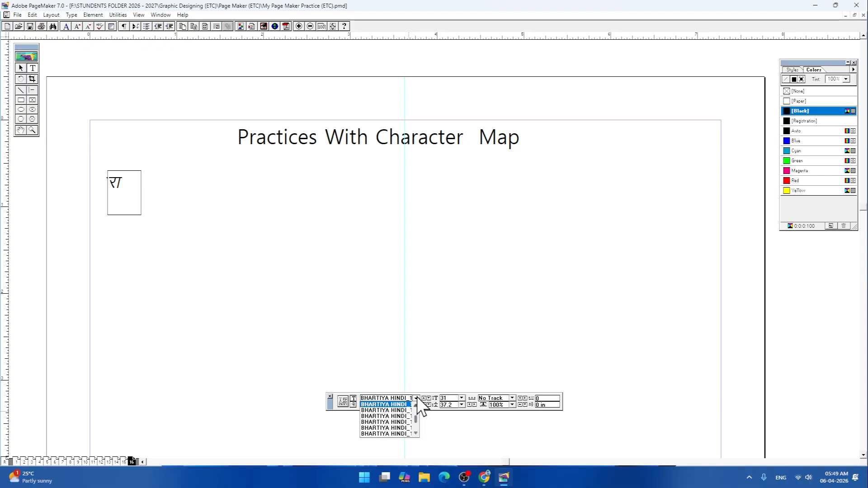
{"action": "left_click", "coordinate": [396, 428]}
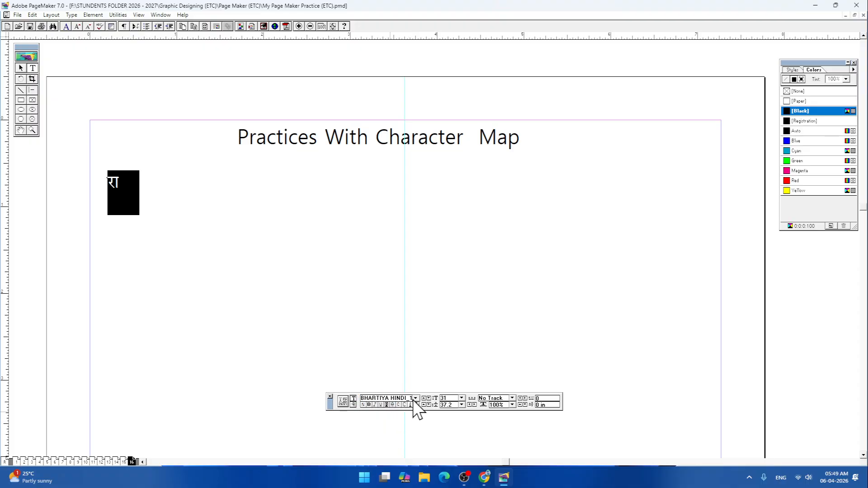
{"action": "left_click", "coordinate": [415, 399]}
{"action": "left_click", "coordinate": [393, 426]}
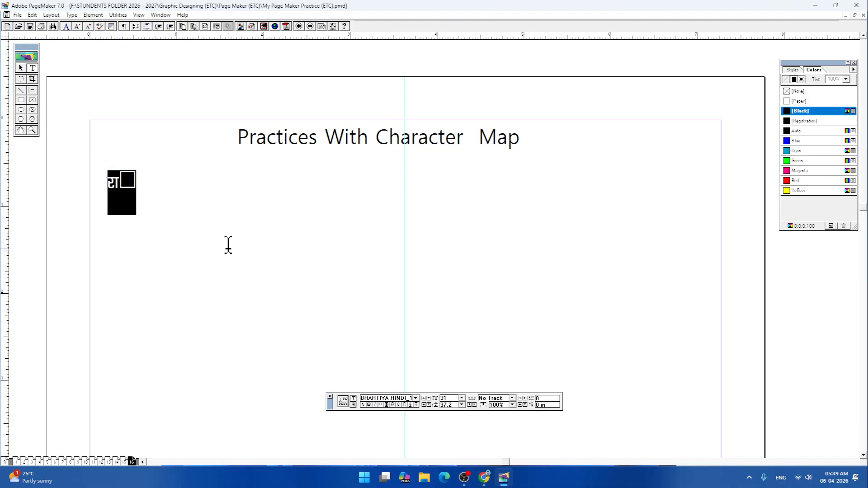
{"action": "type", "text": "165"}
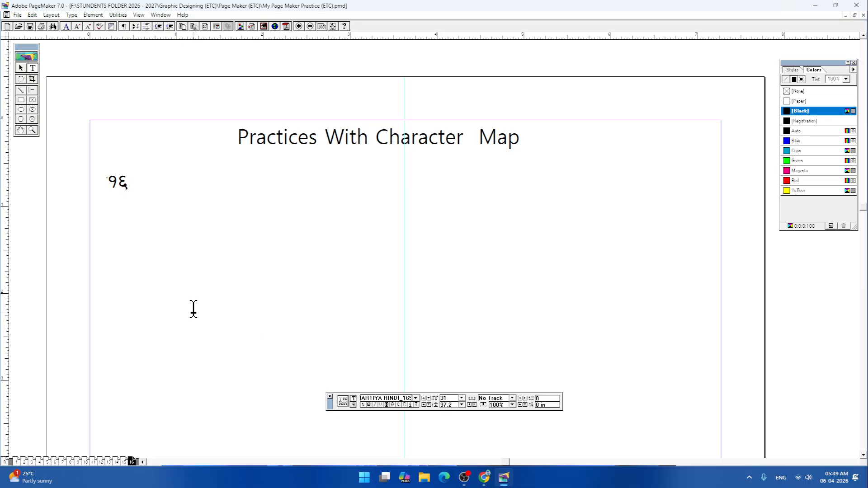
{"action": "key", "text": "ctrl+z"}
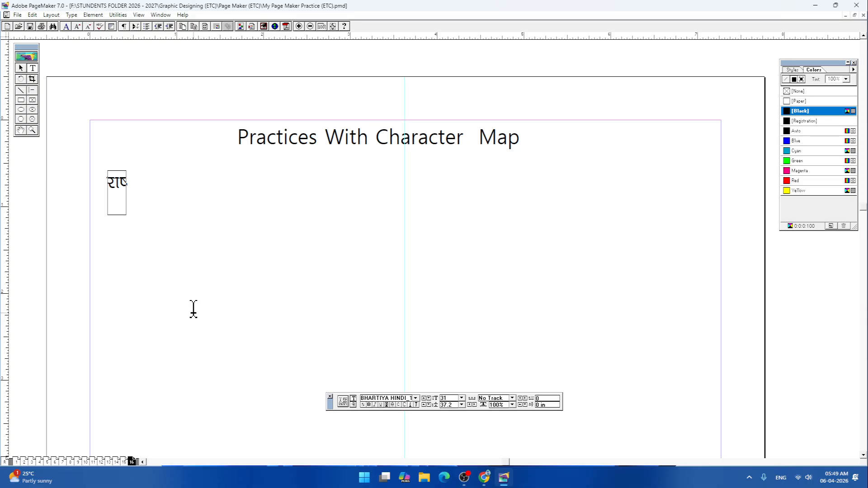
- Append the Hindi characters टा directly after राष् on the practice line
{"action": "left_click", "coordinate": [134, 181]}
{"action": "type", "text": "ट"}
{"action": "type", "text": "ा"}
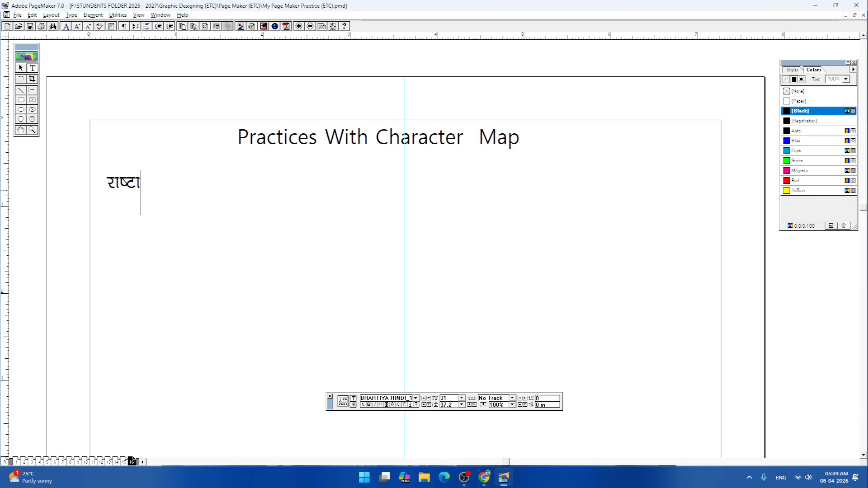
- Replace the final ा on the practice line with ्रीय to complete the word राष्ट्रीय
{"action": "key", "text": "BackSpace"}
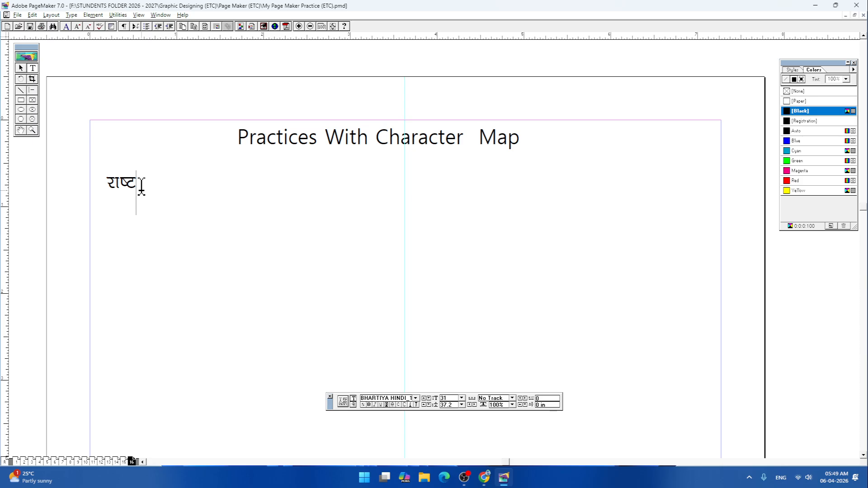
{"action": "type", "text": "्र"}
{"action": "type", "text": "ीय"}
{"action": "key", "text": "Return"}
{"action": "left_click_drag", "start_coordinate": [111, 179], "coordinate": [169, 176]}
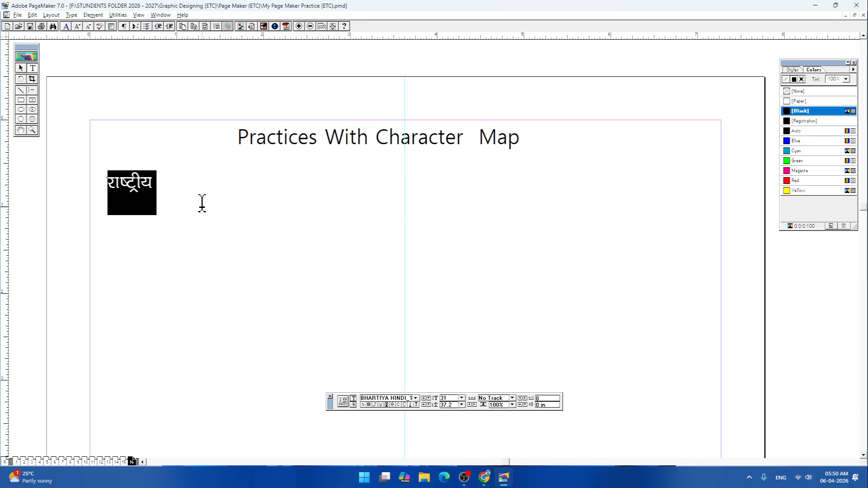
{"action": "left_click", "coordinate": [182, 194]}
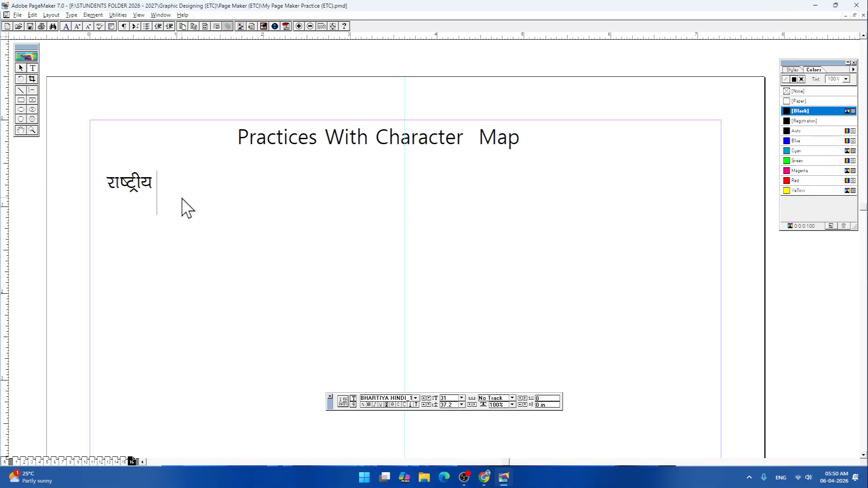
{"action": "key", "text": "Return"}
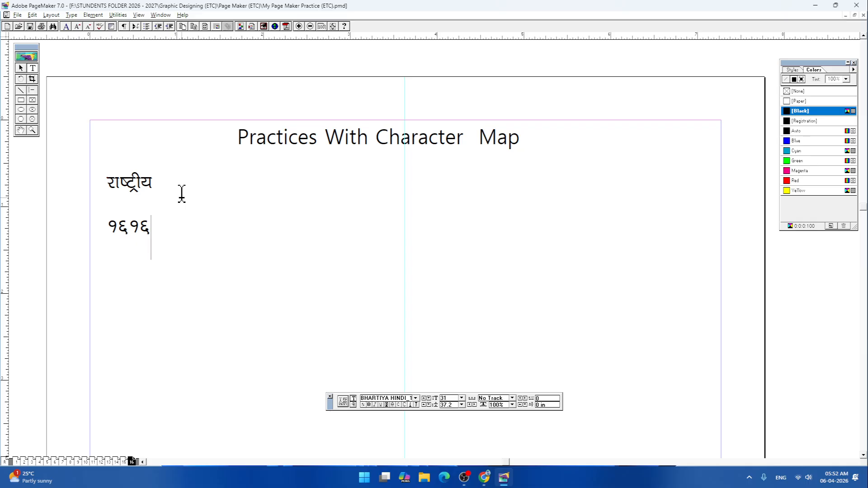
{"action": "left_click_drag", "start_coordinate": [155, 234], "coordinate": [90, 221]}
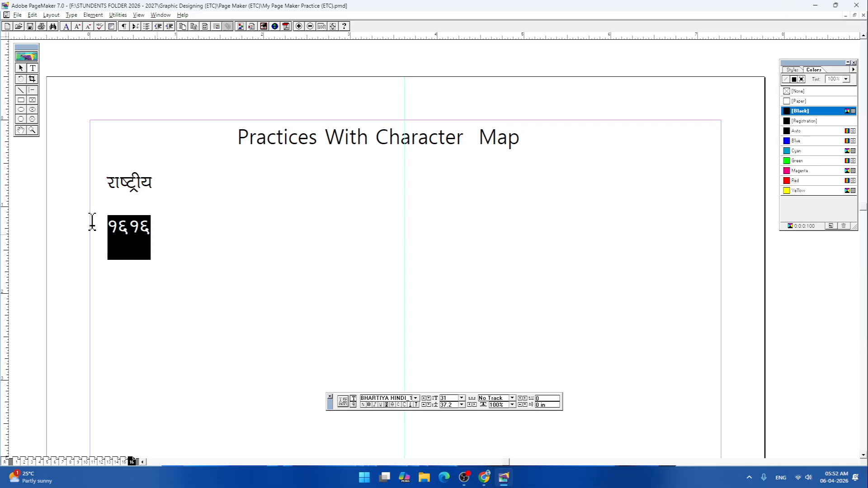
{"action": "key", "text": "BackSpace"}
- Write the sample characters तहहिि on a new line below राष्ट्रीय and select them
{"action": "left_click", "coordinate": [169, 185]}
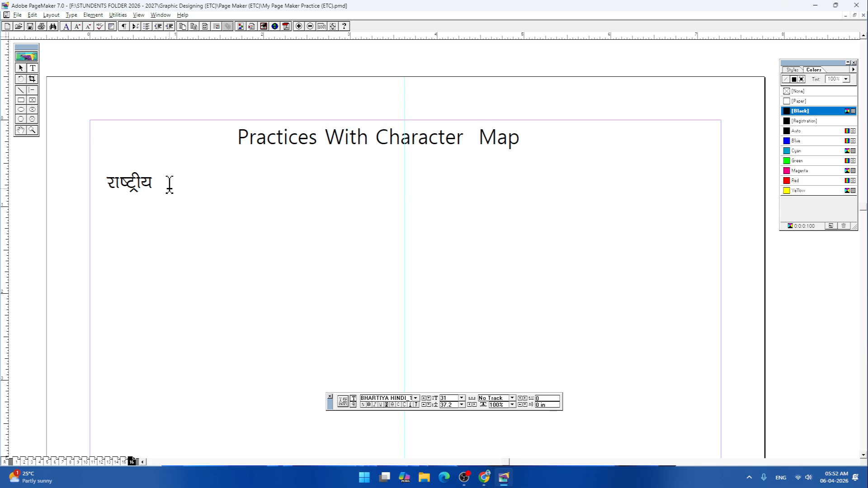
{"action": "key", "text": "Return"}
{"action": "type", "text": "तहहि"}
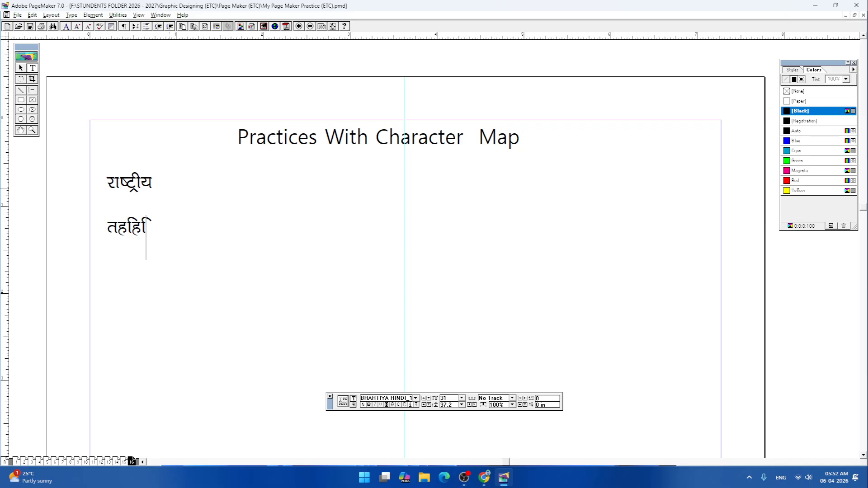
{"action": "left_click_drag", "start_coordinate": [158, 224], "coordinate": [106, 226]}
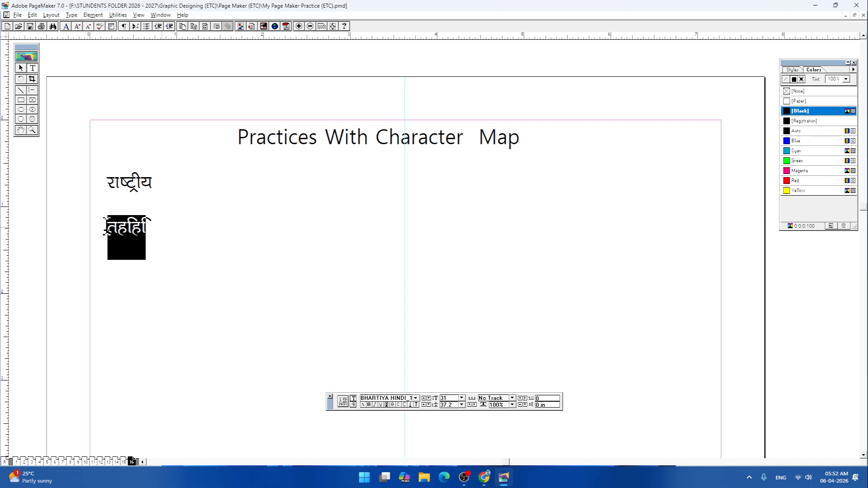
- Search Windows for "char", open Character Map and place its window clear of the Hindi practice text
{"action": "left_click", "coordinate": [364, 478]}
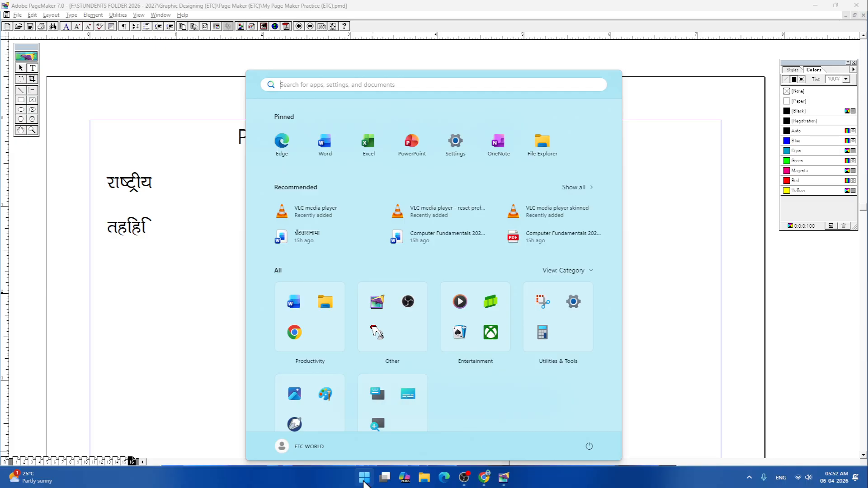
{"action": "type", "text": "ch"}
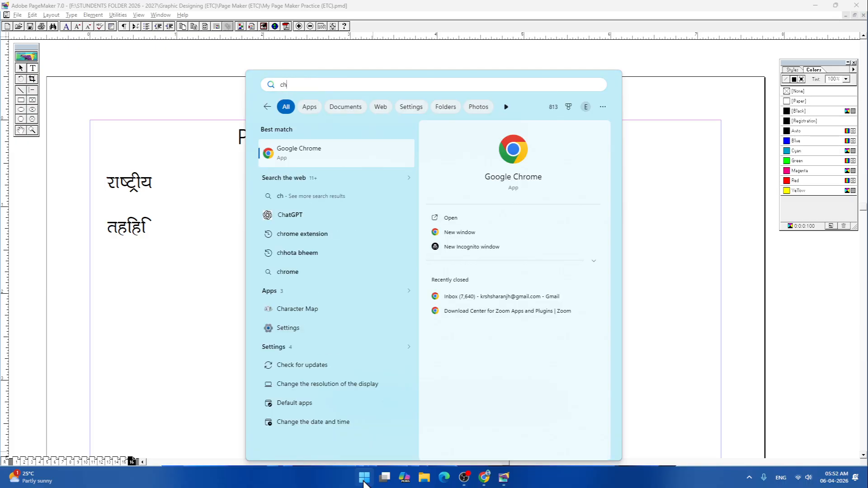
{"action": "type", "text": "ar"}
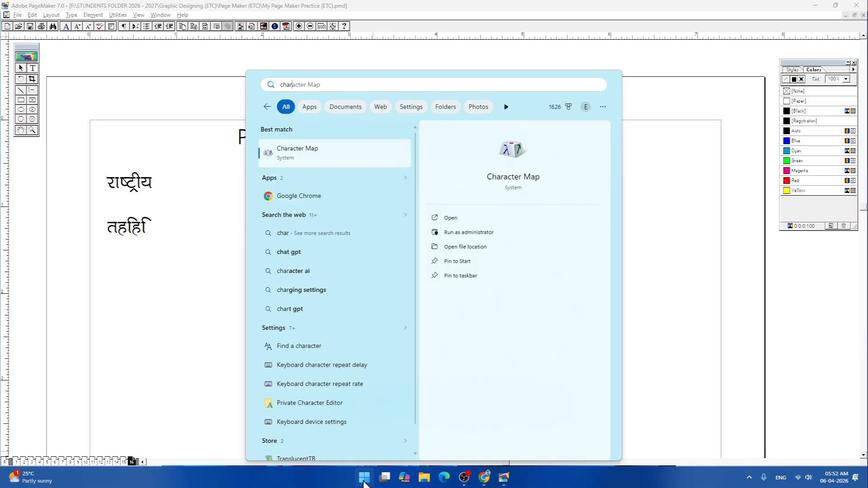
{"action": "key", "text": "Return"}
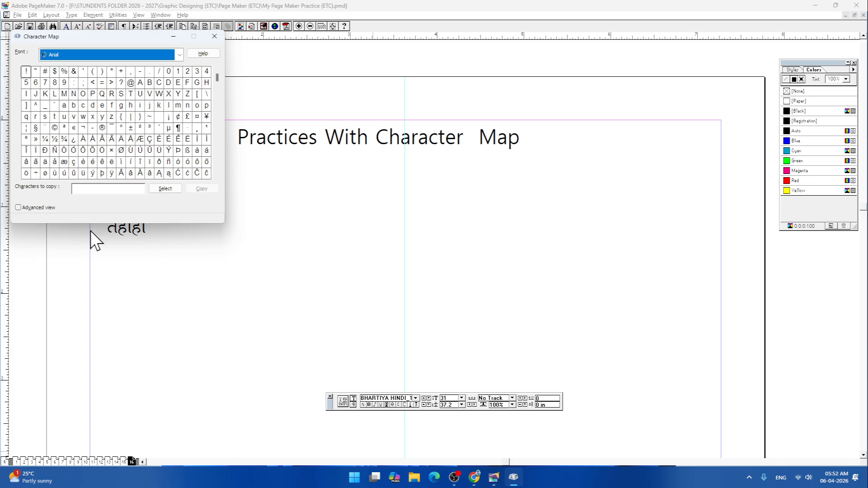
{"action": "left_click_drag", "start_coordinate": [111, 37], "coordinate": [477, 134]}
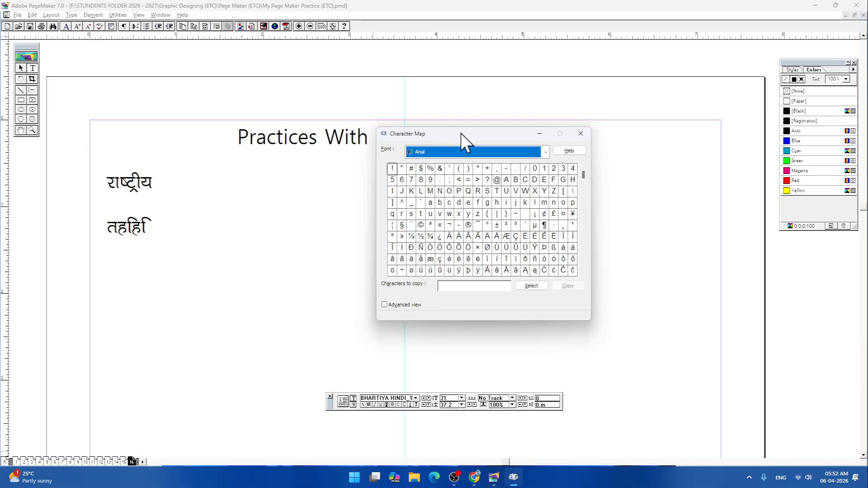
{"action": "left_click_drag", "start_coordinate": [461, 134], "coordinate": [543, 157]}
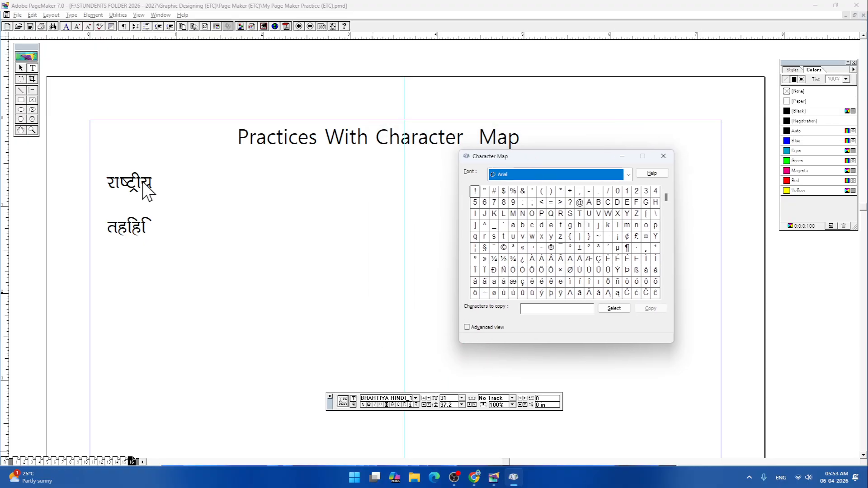
- Try the fonts BHARTIYA ENGLISH_001, BHARTIYA ENGLISH_156 and BHARTIYA ENGLISH_165 in Character Map
{"action": "left_click", "coordinate": [629, 175]}
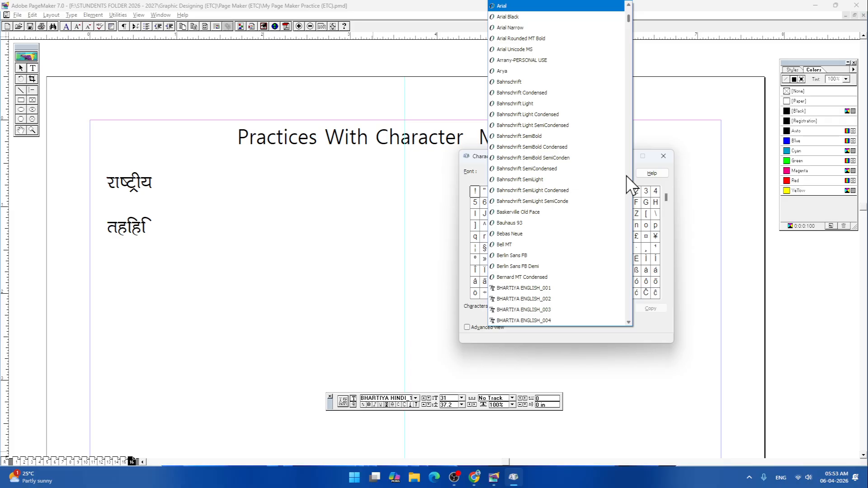
{"action": "left_click", "coordinate": [627, 177]}
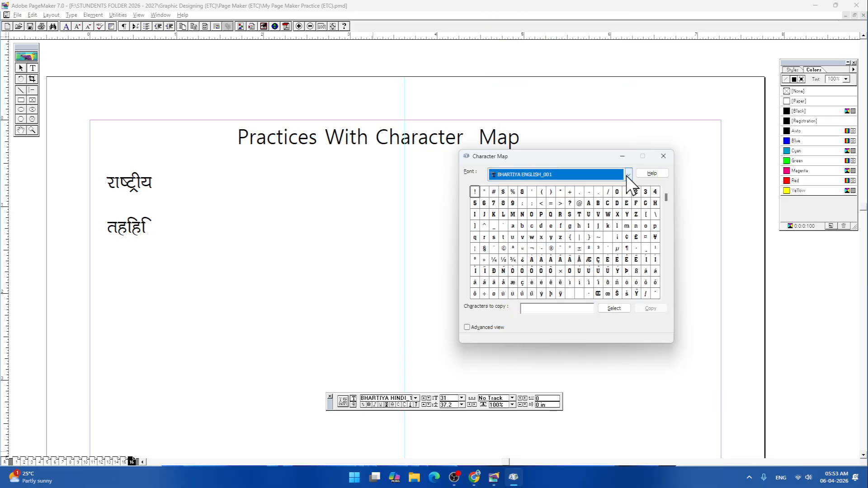
{"action": "left_click", "coordinate": [629, 175]}
{"action": "scroll", "coordinate": [624, 185], "scroll_direction": "down", "scroll_amount": 5}
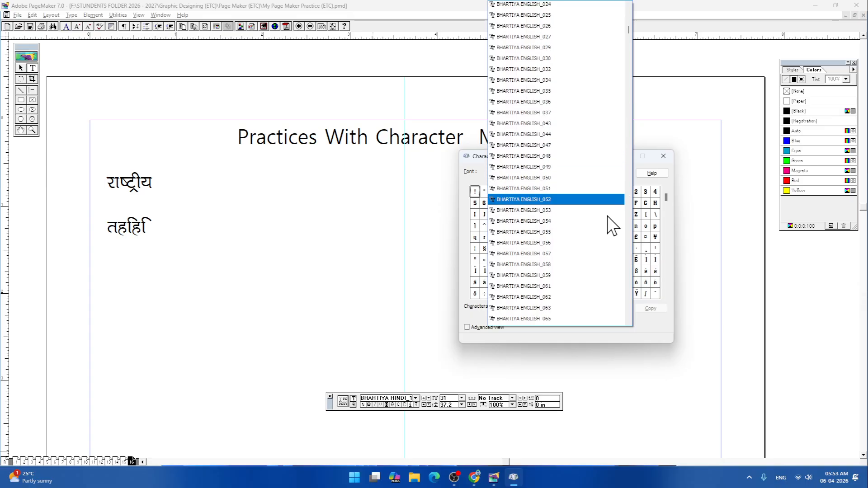
{"action": "scroll", "coordinate": [613, 226], "scroll_direction": "down", "scroll_amount": 10}
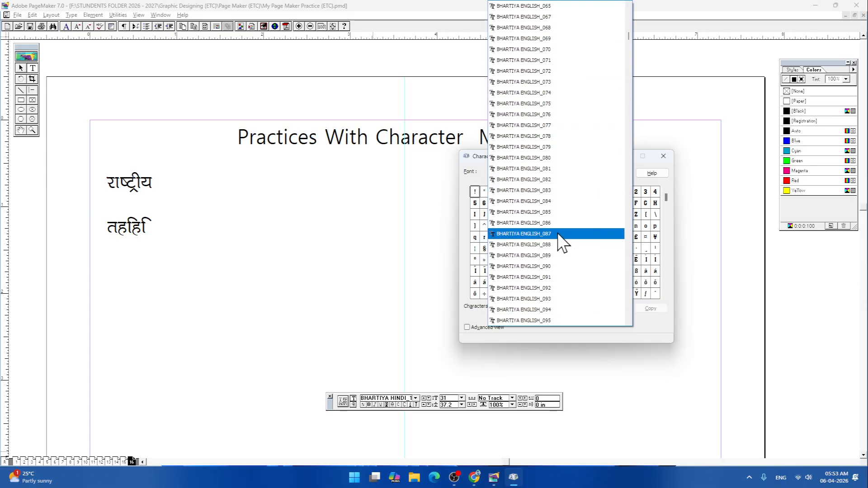
{"action": "scroll", "coordinate": [562, 242], "scroll_direction": "down", "scroll_amount": 17}
{"action": "left_click", "coordinate": [551, 243]}
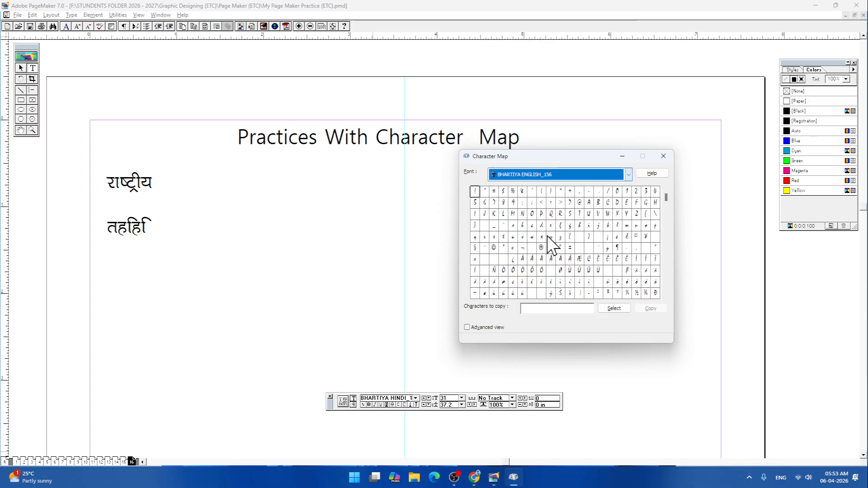
{"action": "left_click", "coordinate": [629, 176]}
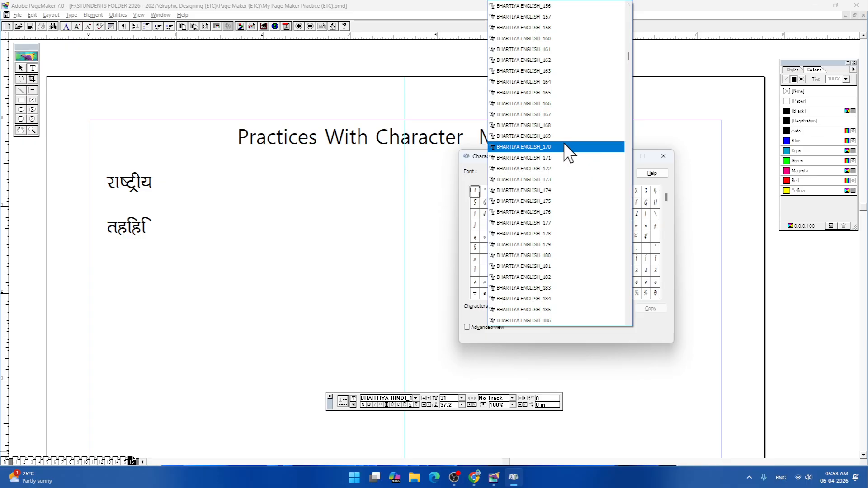
{"action": "left_click", "coordinate": [547, 93]}
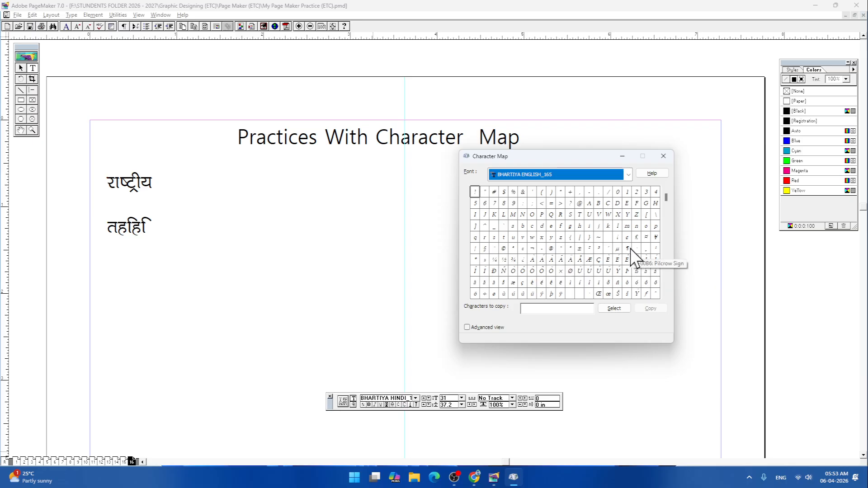
- Set the Character Map font to BHARTIYA HINDI_165
{"action": "left_click", "coordinate": [631, 180]}
{"action": "scroll", "coordinate": [607, 207], "scroll_direction": "down", "scroll_amount": 5}
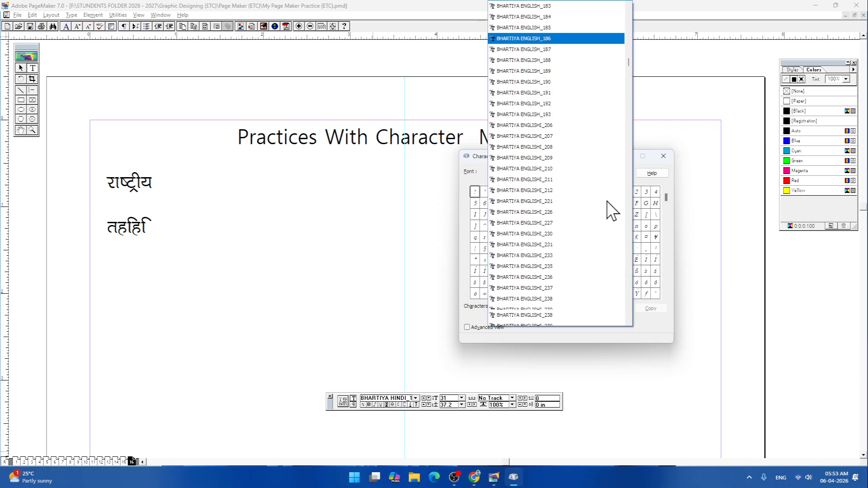
{"action": "scroll", "coordinate": [608, 209], "scroll_direction": "down", "scroll_amount": 10}
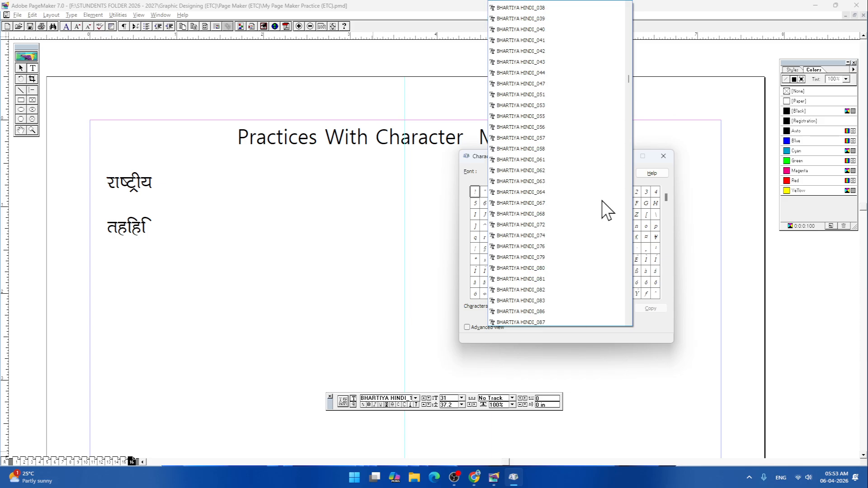
{"action": "scroll", "coordinate": [604, 208], "scroll_direction": "down", "scroll_amount": 12}
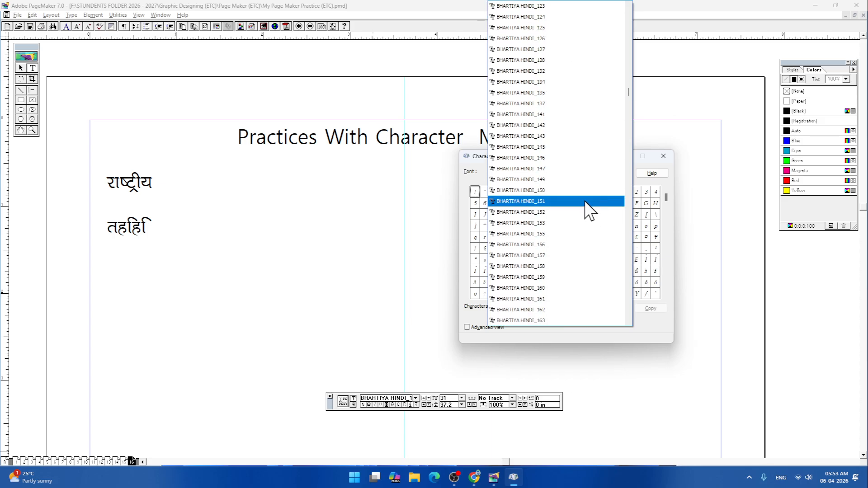
{"action": "scroll", "coordinate": [582, 262], "scroll_direction": "down", "scroll_amount": 1}
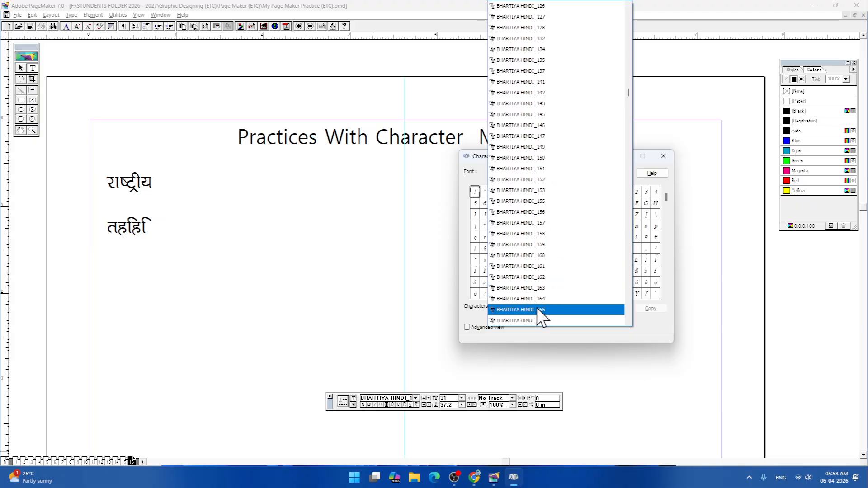
{"action": "left_click", "coordinate": [538, 311]}
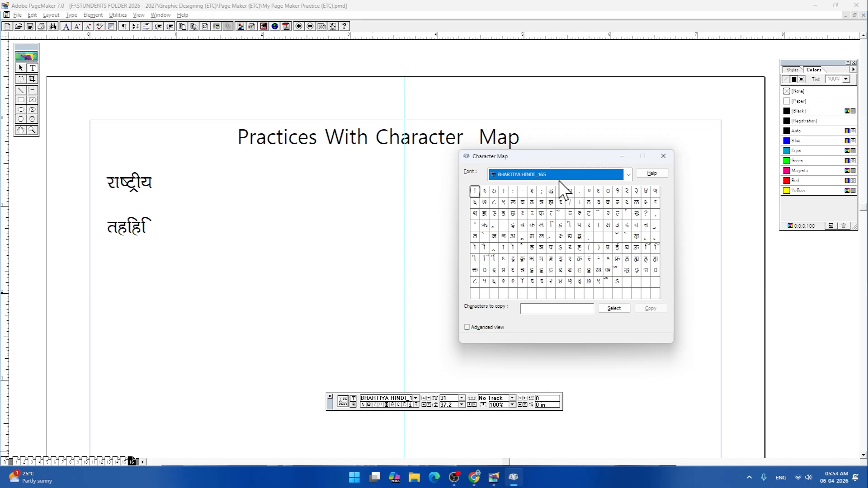
- Start Magnifier, then pick the character हृ (Alt+0226) in Character Map and copy it
{"action": "key", "text": "super+plus"}
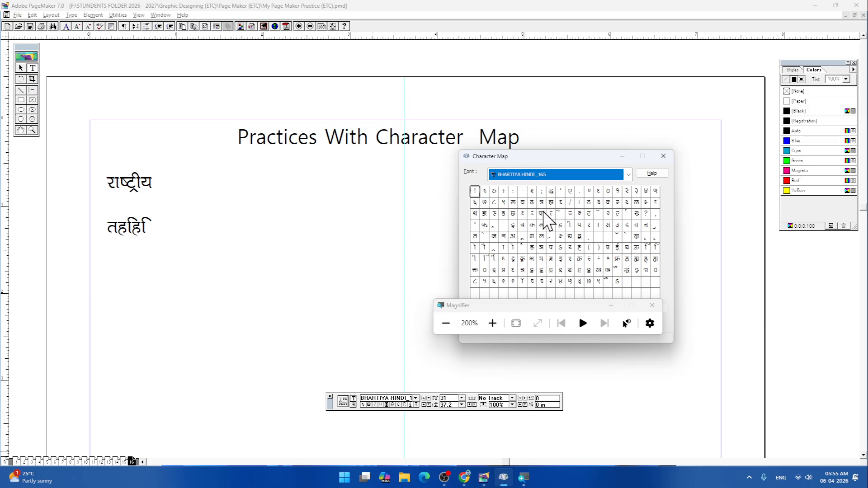
{"action": "left_click", "coordinate": [646, 264]}
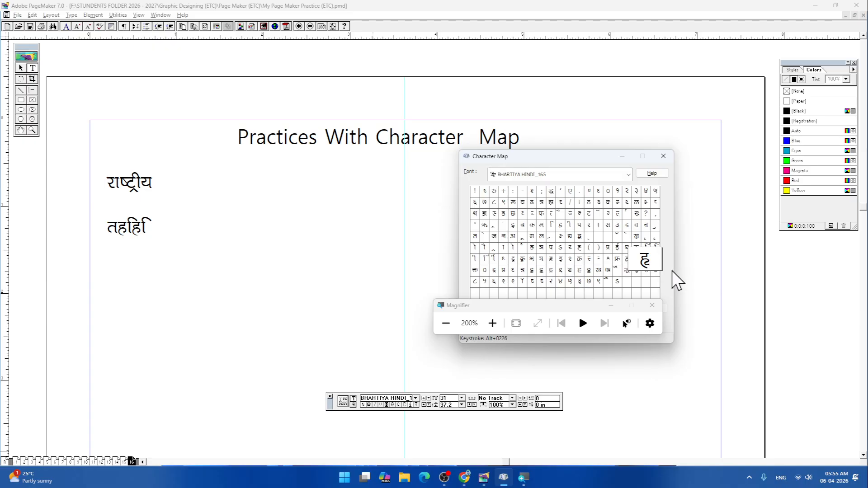
{"action": "left_click_drag", "start_coordinate": [565, 157], "coordinate": [533, 100]}
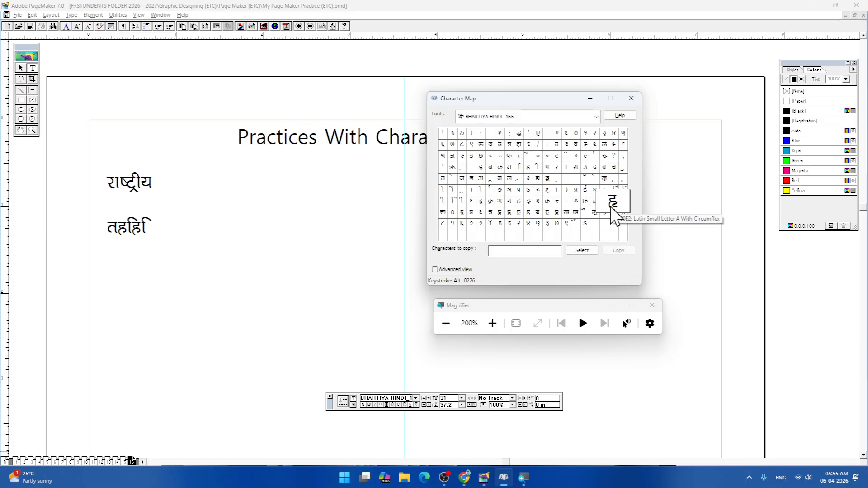
{"action": "left_click", "coordinate": [572, 252]}
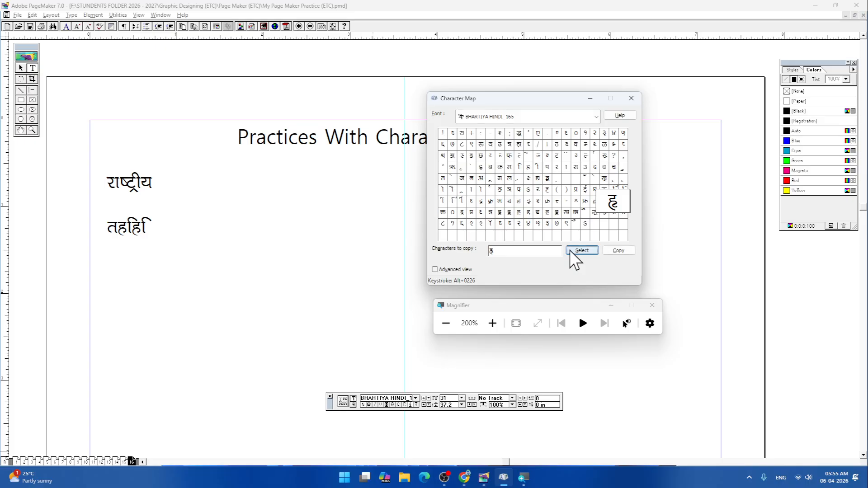
{"action": "left_click", "coordinate": [619, 251]}
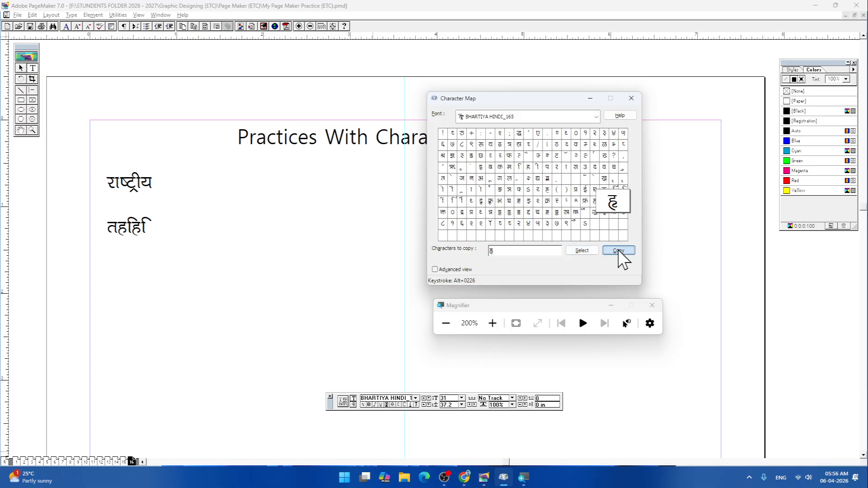
- Replace the test letters on the second Hindi line with the copied हृ, accepting temporary substitutes for the missing fonts
{"action": "left_click", "coordinate": [378, 170]}
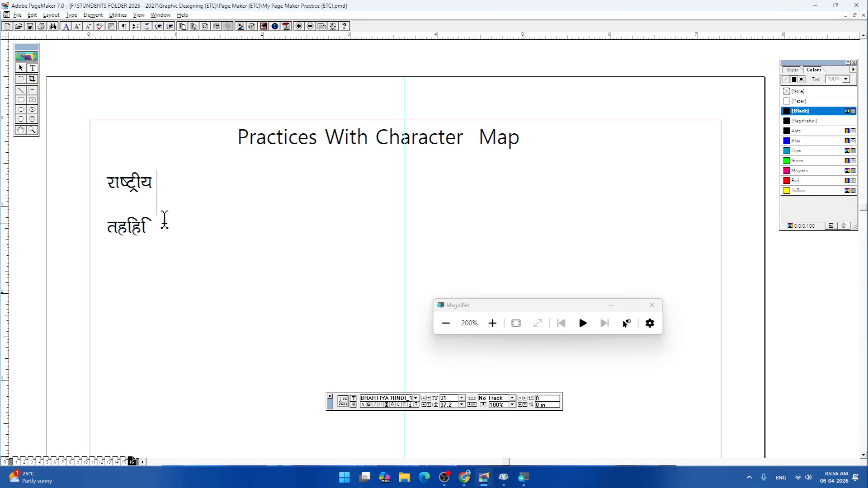
{"action": "left_click", "coordinate": [152, 224]}
{"action": "left_click_drag", "start_coordinate": [153, 222], "coordinate": [105, 226]}
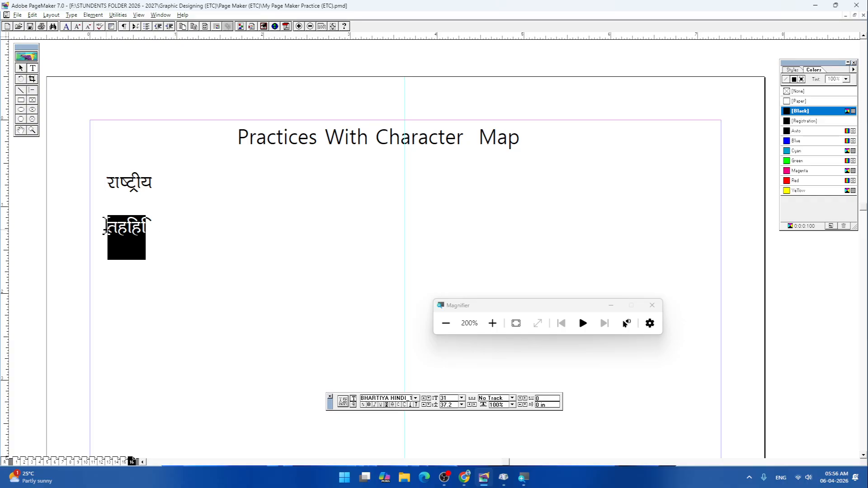
{"action": "key", "text": "ctrl+v"}
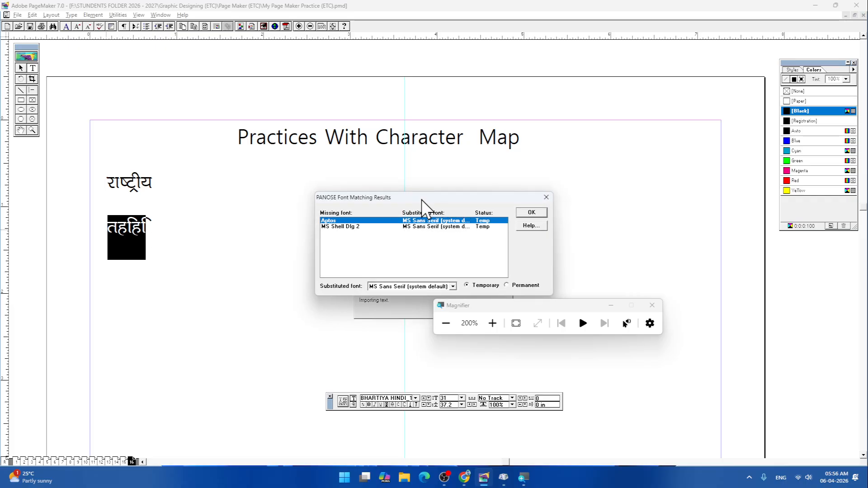
{"action": "left_click_drag", "start_coordinate": [425, 208], "coordinate": [320, 208]}
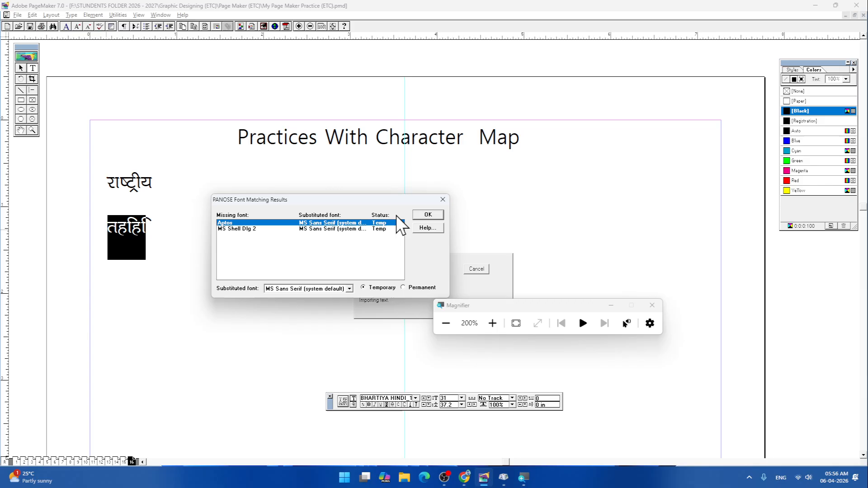
{"action": "left_click", "coordinate": [427, 212]}
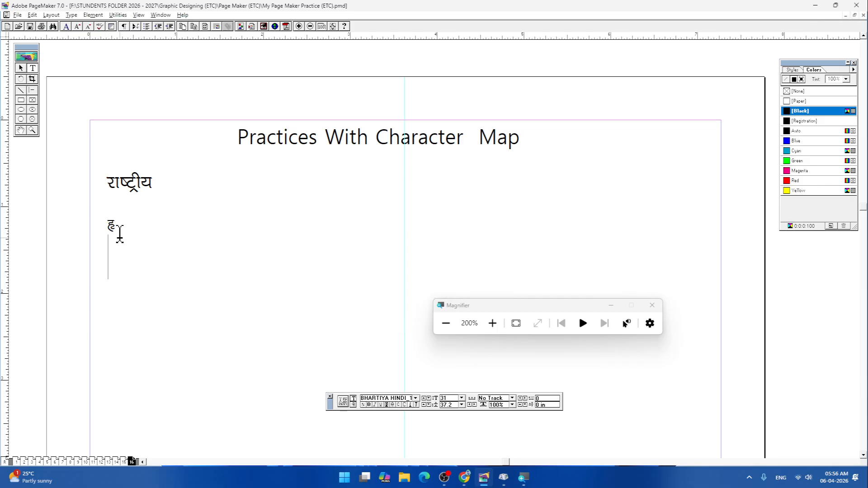
- Complete the word हृदय by adding दय right after the pasted हृ
{"action": "left_click", "coordinate": [120, 227]}
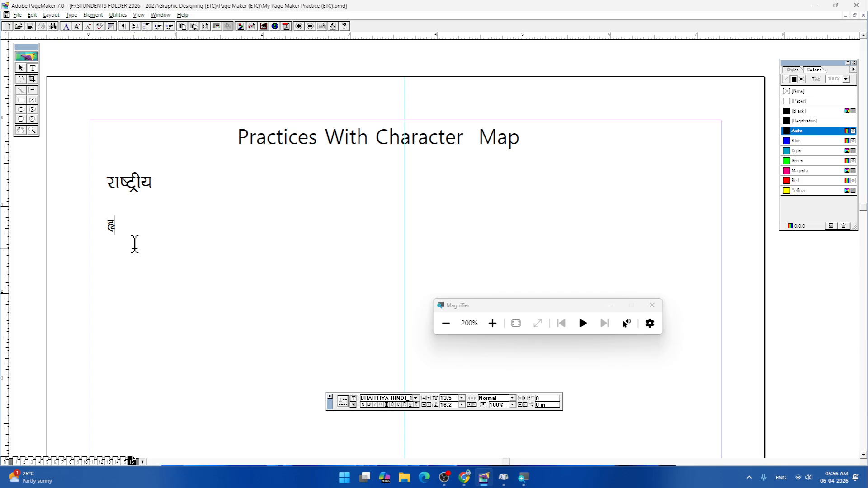
{"action": "type", "text": "द"}
{"action": "type", "text": "र"}
{"action": "key", "text": "BackSpace"}
{"action": "type", "text": "य"}
- Paste another हृ after the word हृदय and delete it again
{"action": "key", "text": "ctrl+v"}
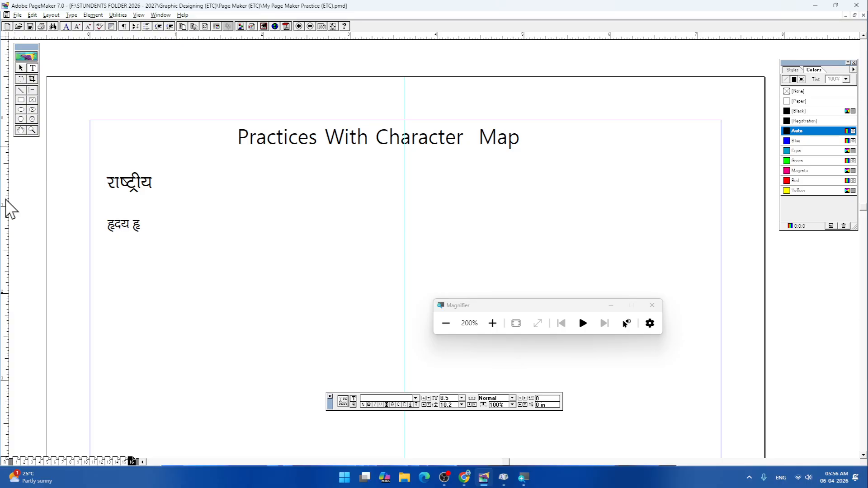
{"action": "left_click_drag", "start_coordinate": [132, 223], "coordinate": [142, 228]}
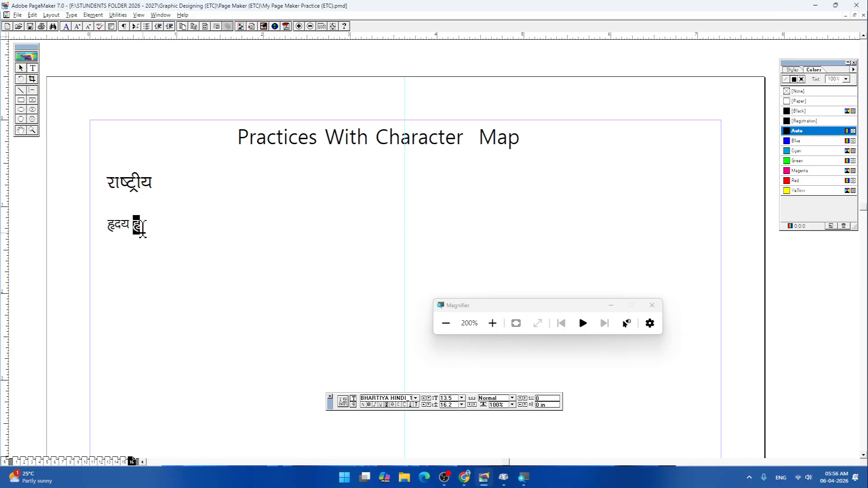
{"action": "key", "text": "BackSpace"}
- Check the keystroke code of हृ in Character Map and insert हृ after हृदय with Alt+0226
{"action": "key", "text": "alt+Tab"}
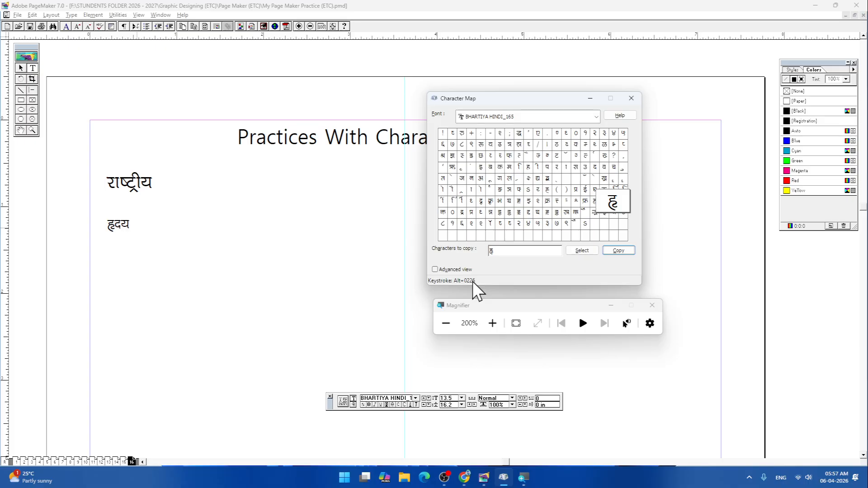
{"action": "left_click", "coordinate": [421, 217]}
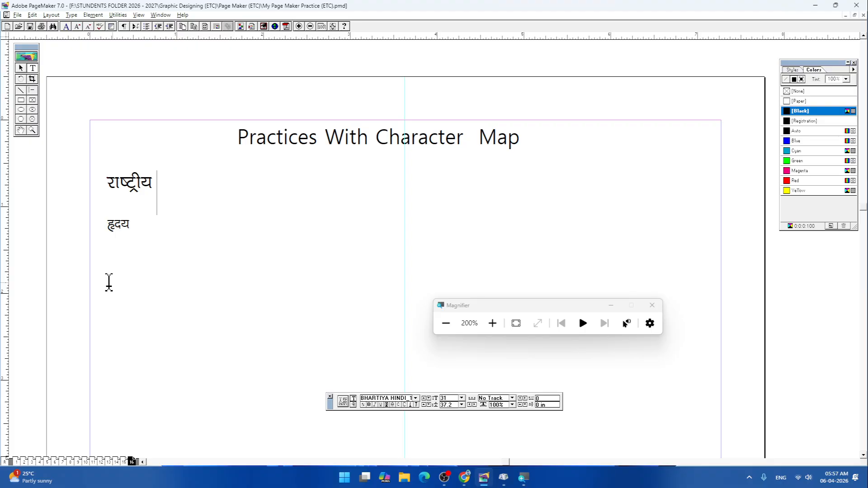
{"action": "left_click", "coordinate": [136, 225]}
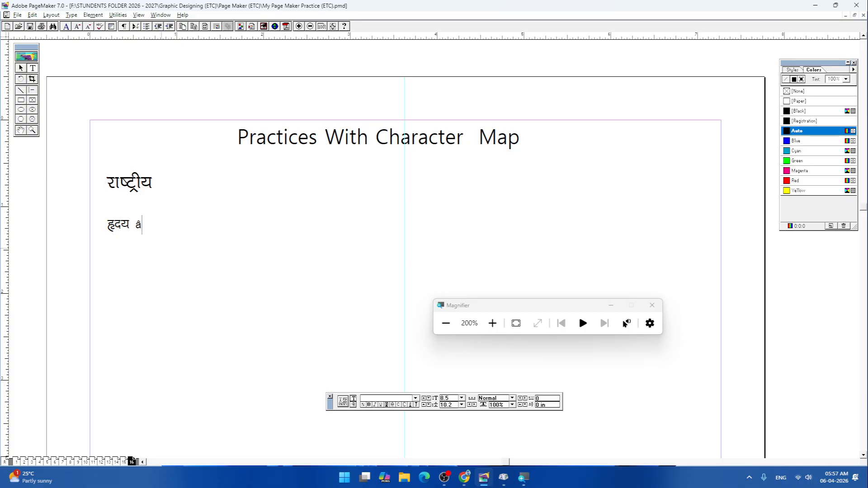
{"action": "left_click", "coordinate": [133, 225]}
{"action": "type", "text": "हृ"}
- Switch to Character Map, clear the characters to copy, select द्व in their place and copy it
{"action": "key", "text": "alt+Tab"}
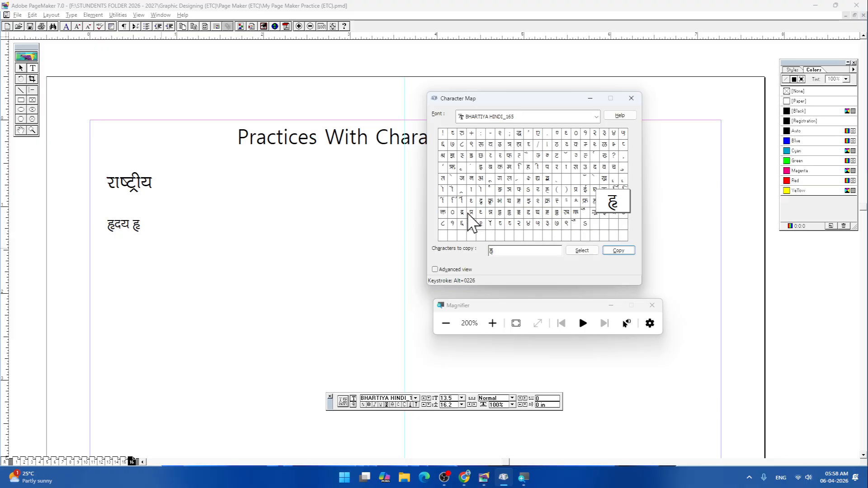
{"action": "left_click", "coordinate": [547, 179]}
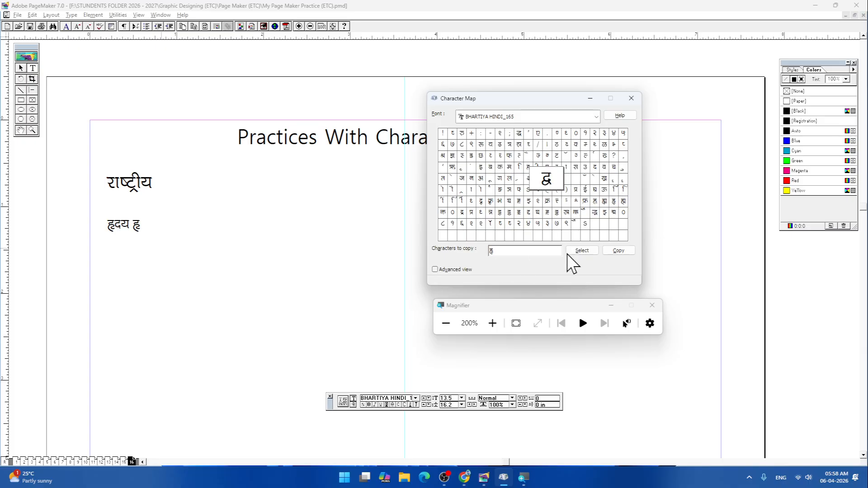
{"action": "left_click", "coordinate": [548, 180]}
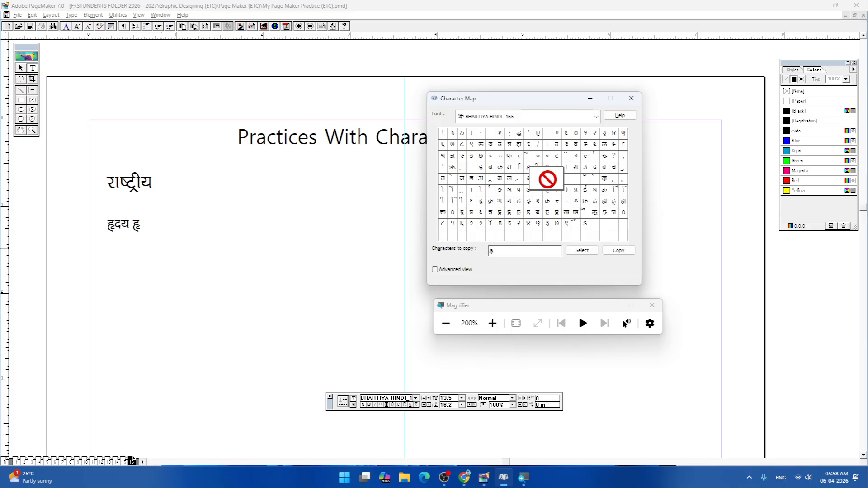
{"action": "left_click", "coordinate": [584, 250]}
{"action": "double_click", "coordinate": [495, 251]}
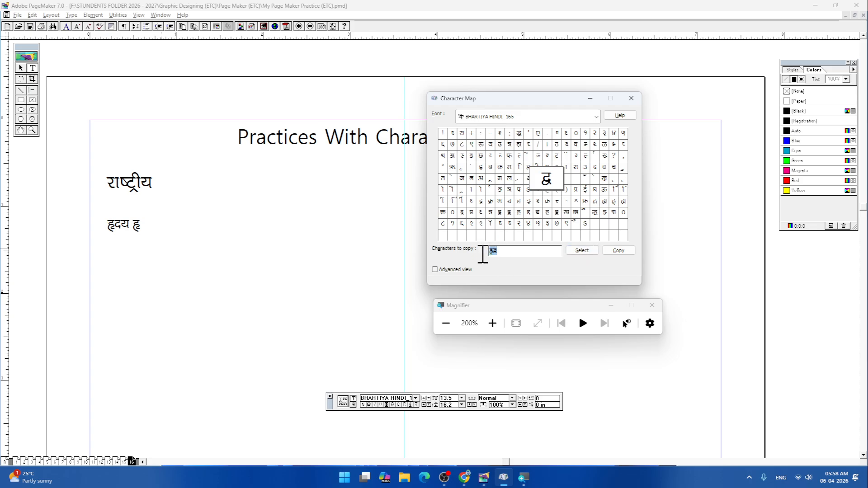
{"action": "key", "text": "ctrl+x"}
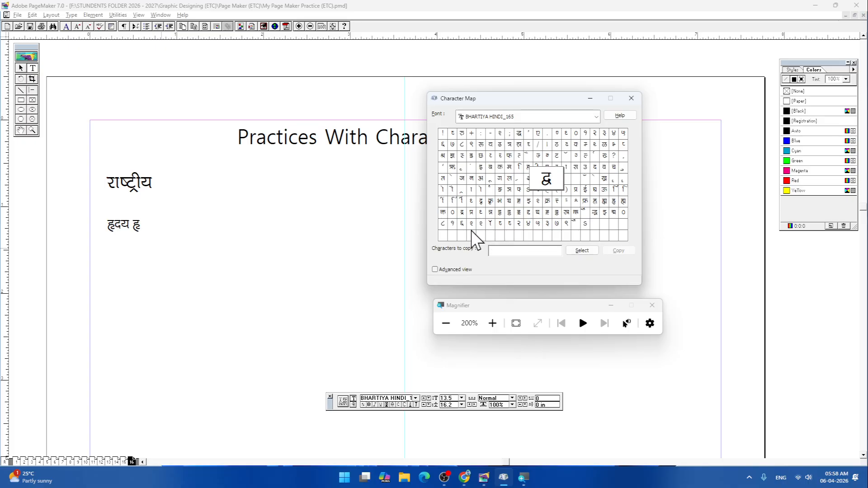
{"action": "left_click", "coordinate": [583, 250]}
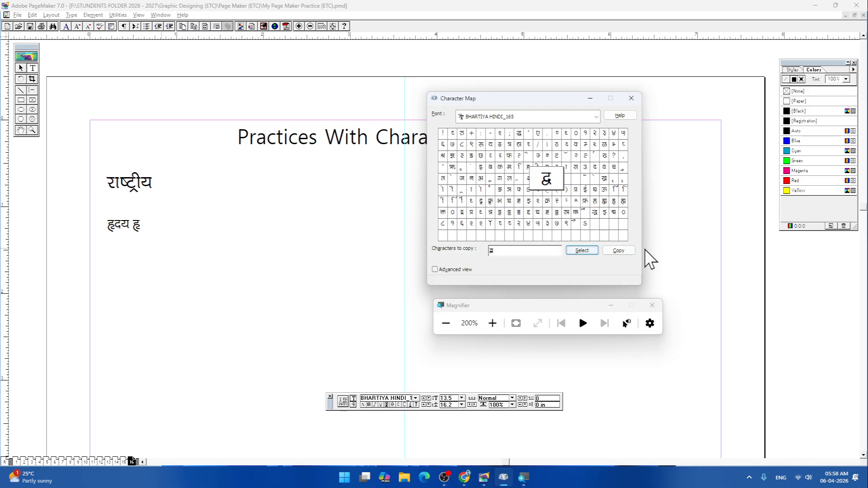
{"action": "left_click", "coordinate": [618, 252]}
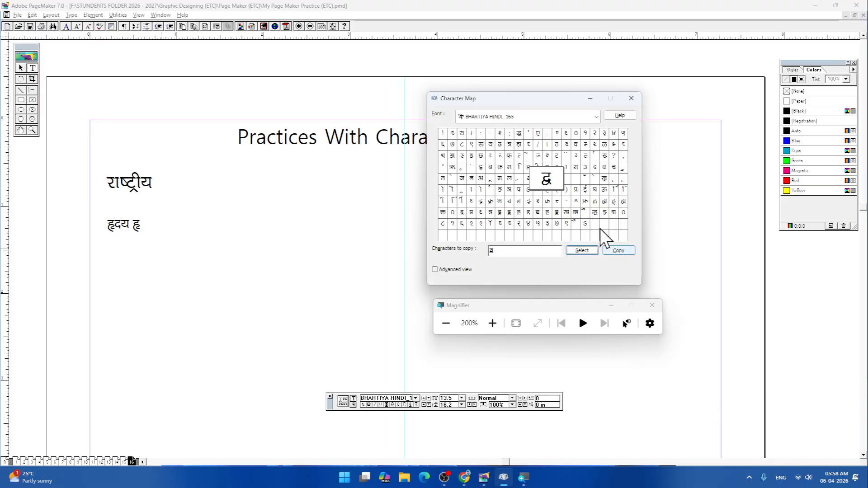
{"action": "left_click", "coordinate": [509, 251]}
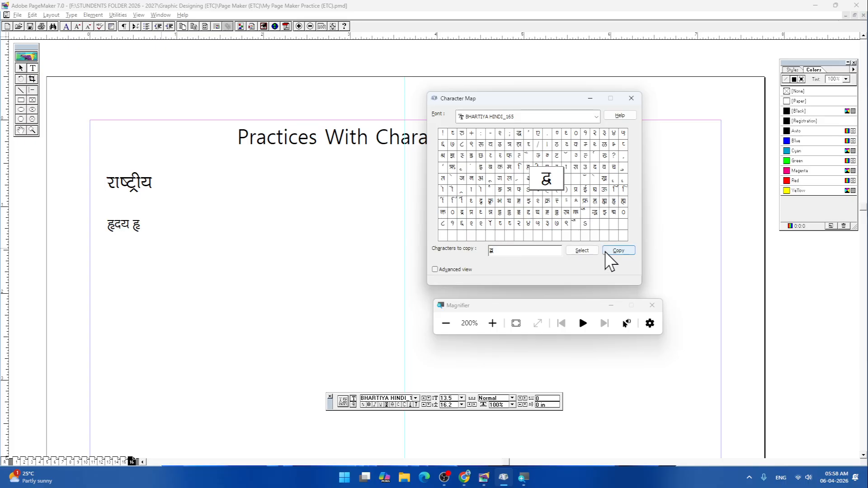
{"action": "left_click", "coordinate": [618, 250]}
{"action": "left_click", "coordinate": [526, 252]}
- Move the Character Map window further away from the Hindi text and check the characters ह्य and द्य for keystroke codes
{"action": "left_click", "coordinate": [547, 181]}
{"action": "left_click_drag", "start_coordinate": [546, 181], "coordinate": [569, 270]}
{"action": "left_click_drag", "start_coordinate": [514, 264], "coordinate": [570, 93]}
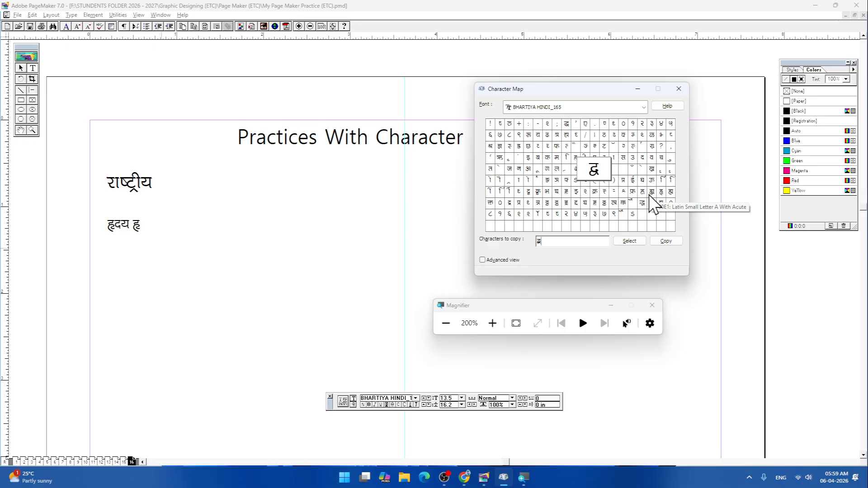
{"action": "left_click", "coordinate": [652, 191]}
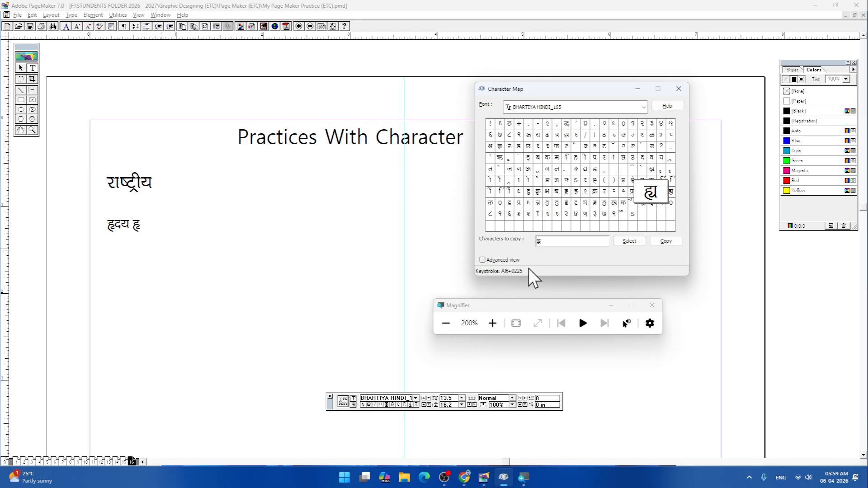
{"action": "left_click", "coordinate": [586, 170]}
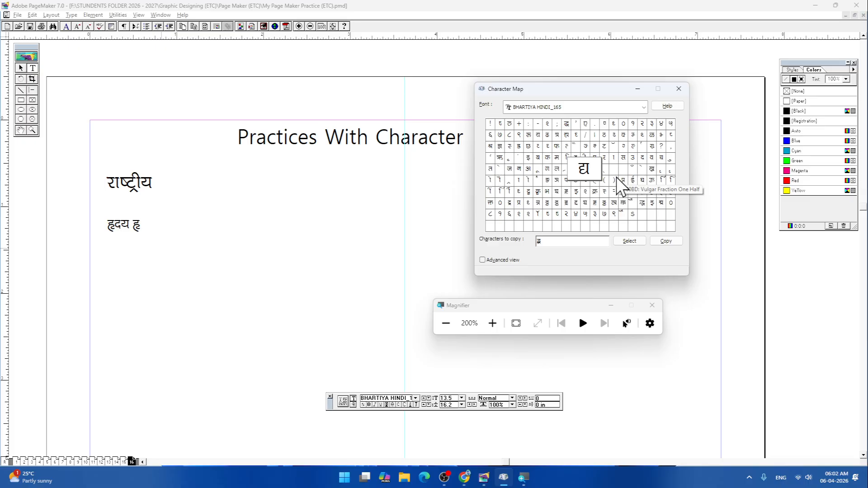
- Reduce the Magnifier zoom to 100% and close Character Map
{"action": "key", "text": "super+minus"}
{"action": "left_click", "coordinate": [678, 88]}
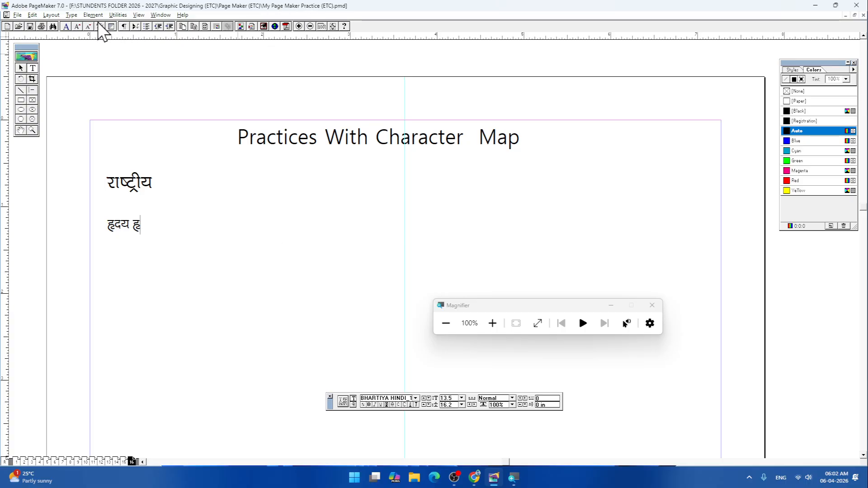
{"action": "left_click", "coordinate": [72, 15]}
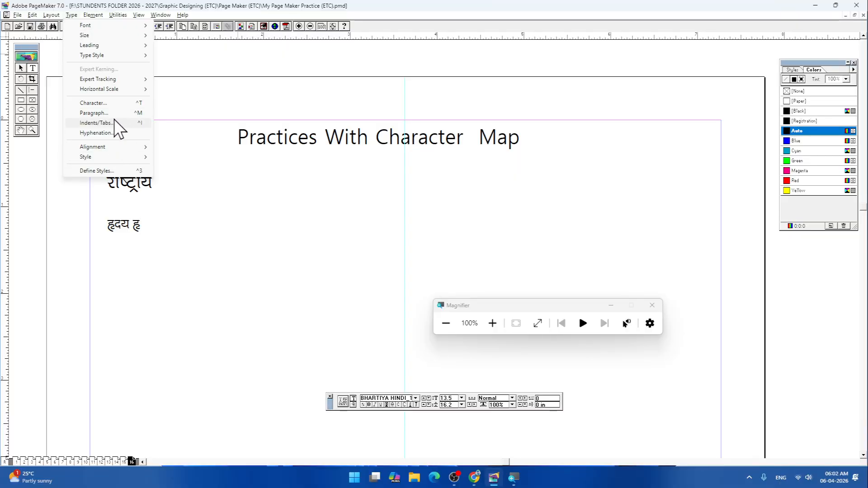
{"action": "mouse_move", "coordinate": [118, 148]}
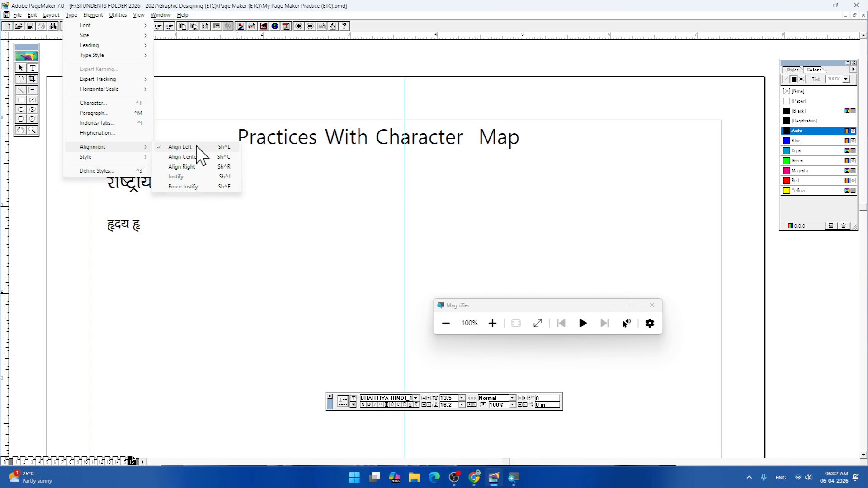
{"action": "left_click", "coordinate": [232, 267]}
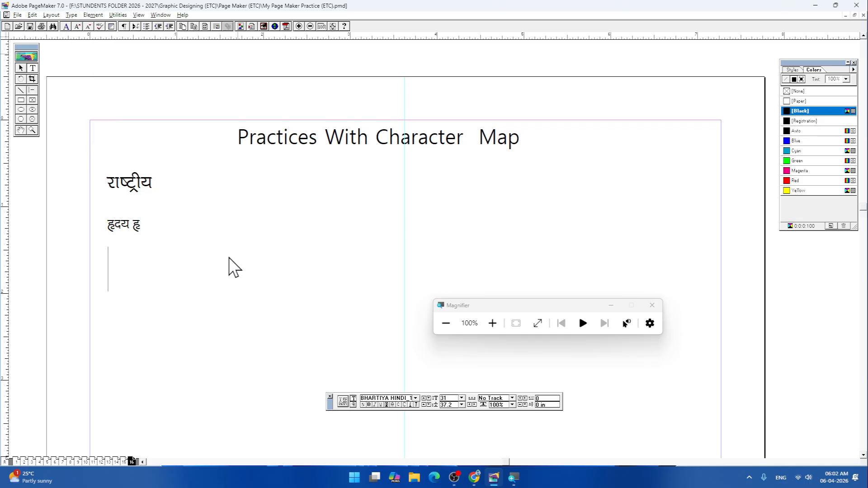
- Look through pages 13, 14 and 15 of the practice document
{"action": "left_click", "coordinate": [124, 462]}
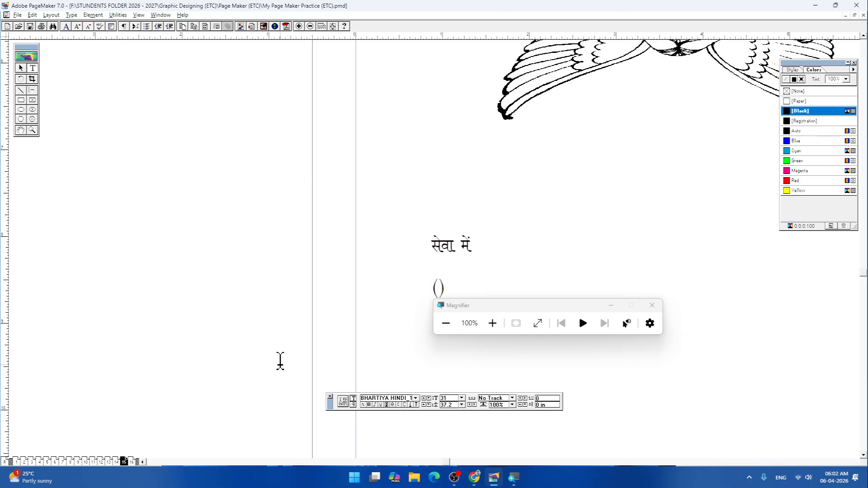
{"action": "left_click", "coordinate": [116, 462]}
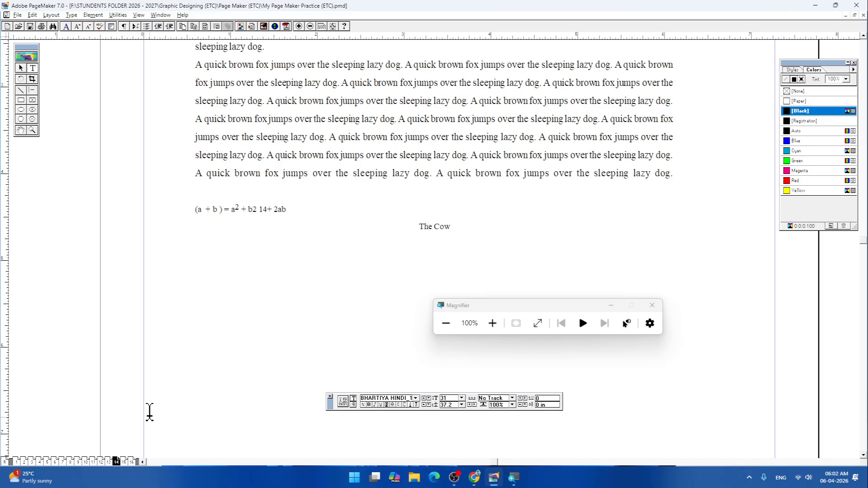
{"action": "left_click", "coordinate": [124, 462]}
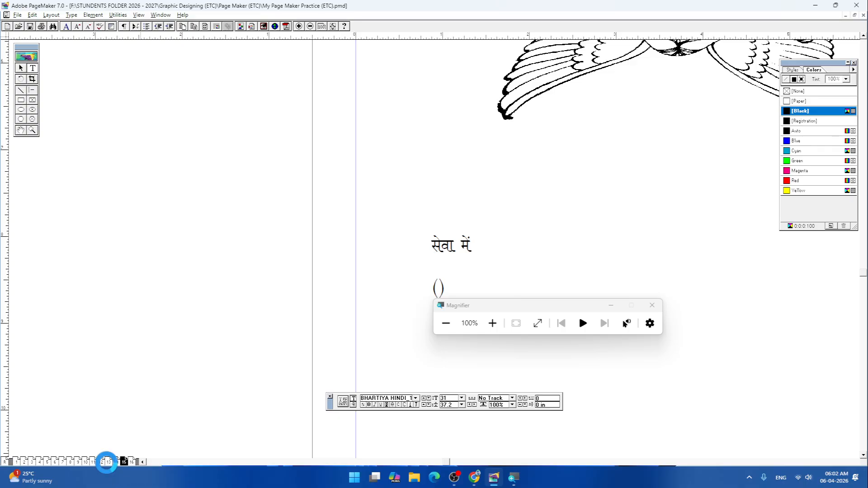
{"action": "left_click", "coordinate": [109, 462]}
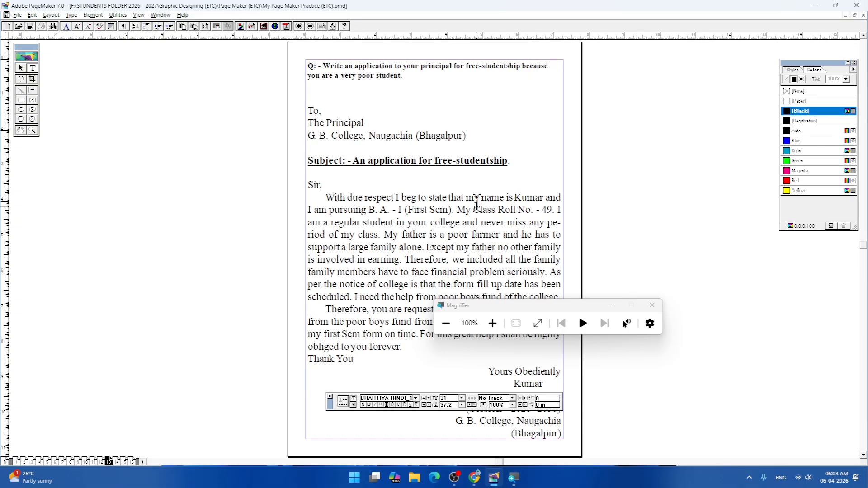
{"action": "left_click", "coordinate": [124, 462]}
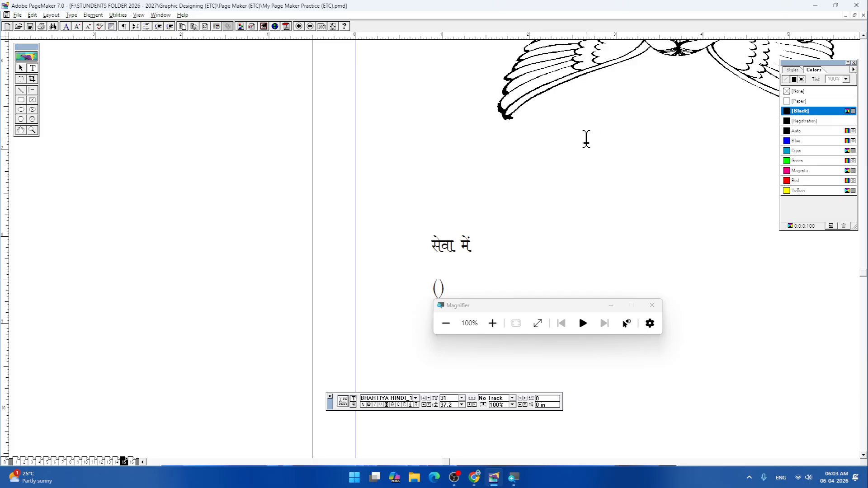
- Insert the page number 16 below the Hindi words on page 16 and undo replacing the heading with it
{"action": "left_click_drag", "start_coordinate": [362, 243], "coordinate": [49, 395]}
{"action": "left_click_drag", "start_coordinate": [473, 98], "coordinate": [492, 260]}
{"action": "left_click_drag", "start_coordinate": [499, 175], "coordinate": [519, 288]}
{"action": "left_click_drag", "start_coordinate": [513, 190], "coordinate": [522, 269]}
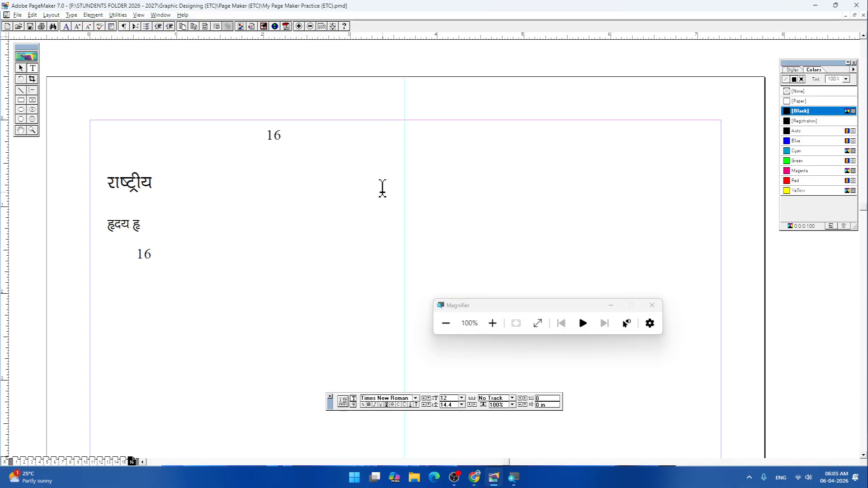
{"action": "key", "text": "ctrl+z"}
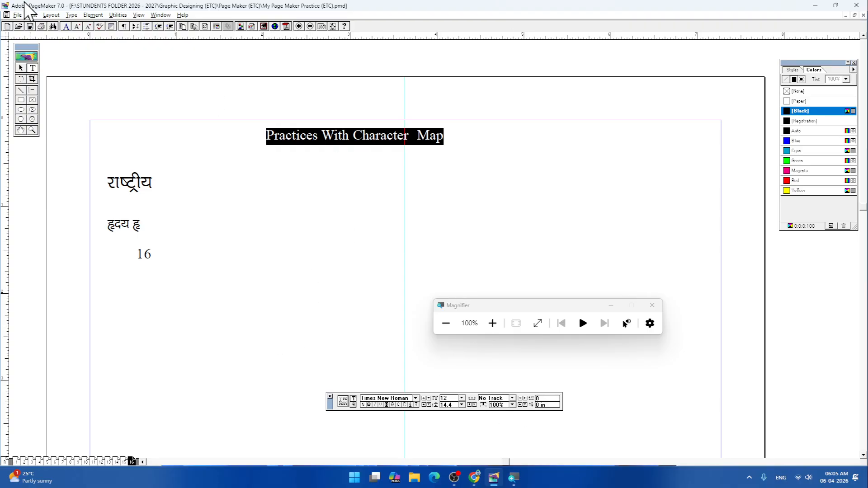
- Look through the text formatting options, including the list of paragraph styles, for the selected heading
{"action": "left_click", "coordinate": [71, 15]}
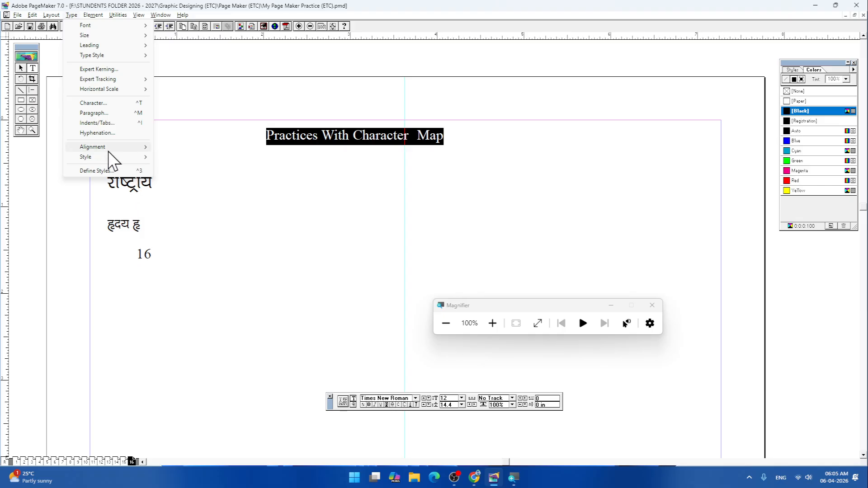
{"action": "mouse_move", "coordinate": [105, 149]}
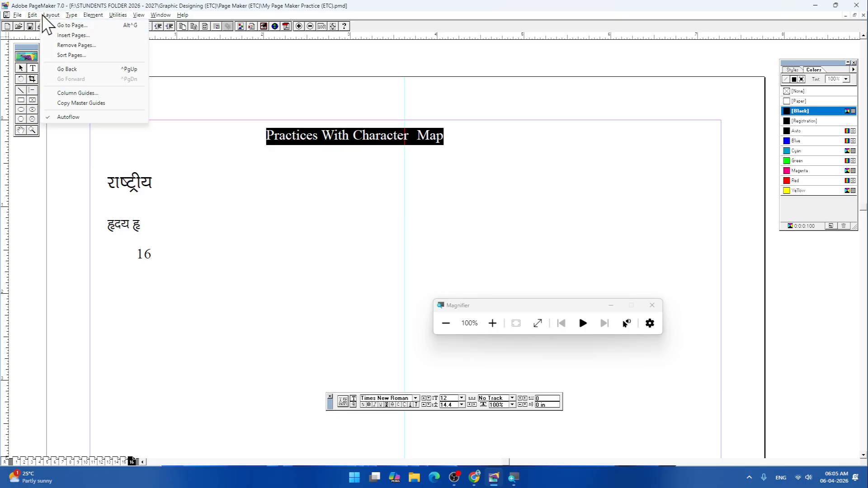
{"action": "left_click", "coordinate": [63, 18]}
{"action": "left_click", "coordinate": [69, 16]}
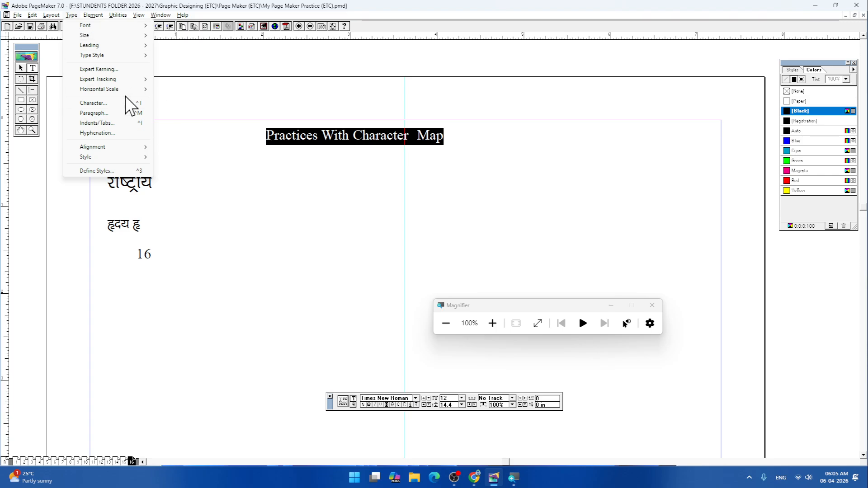
{"action": "mouse_move", "coordinate": [135, 158]}
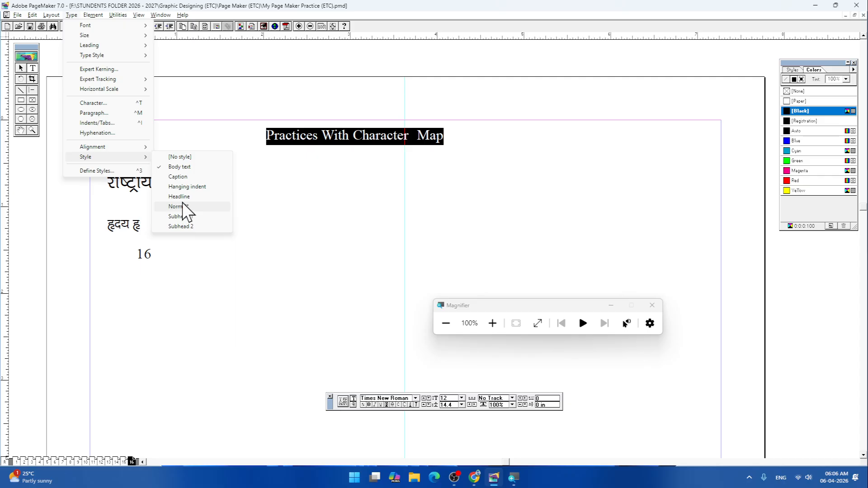
- Switch to Microsoft Word and create a blank document
{"action": "left_click", "coordinate": [355, 478]}
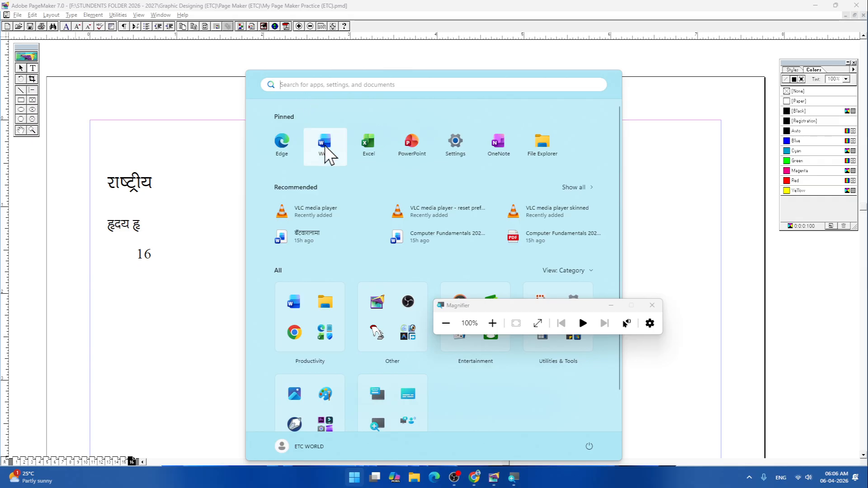
{"action": "left_click", "coordinate": [324, 145]}
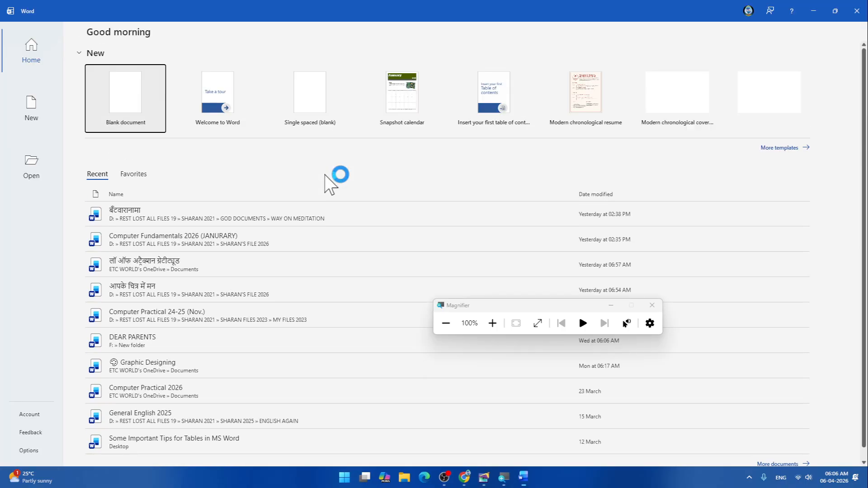
{"action": "left_click", "coordinate": [126, 104]}
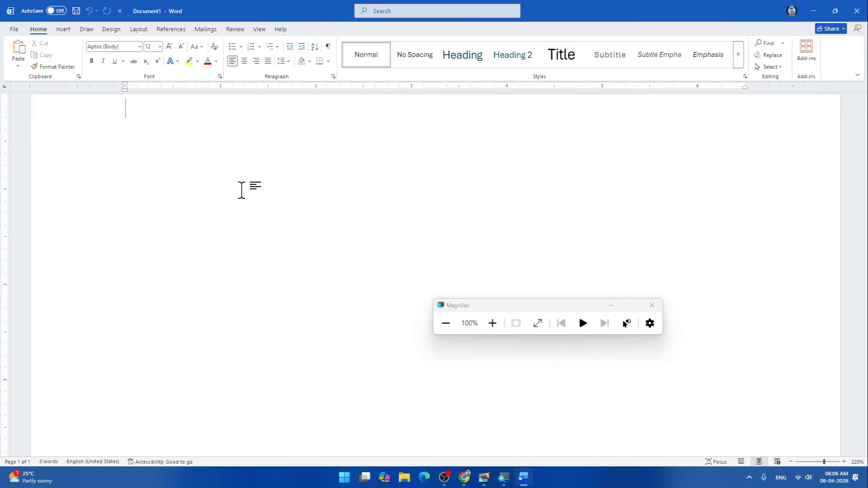
- Write the title "Practices With Styles of Page Maker" on the first line of the document
{"action": "type", "text": "Prac"}
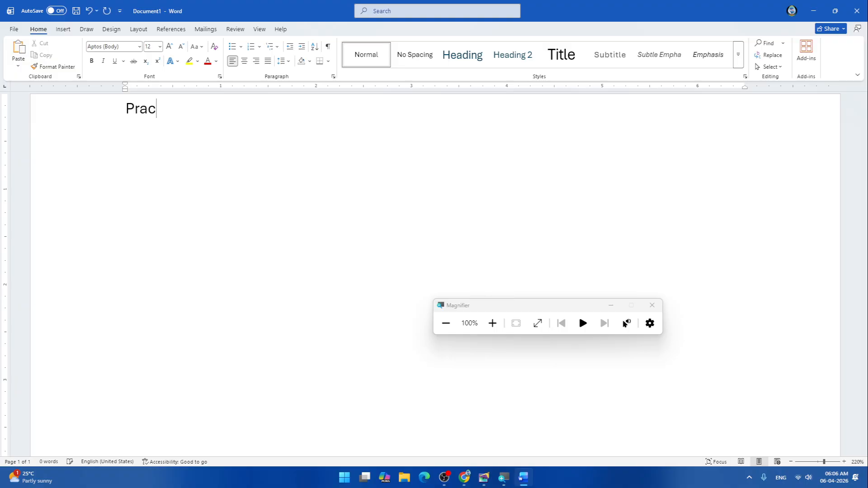
{"action": "type", "text": "tices Wit"}
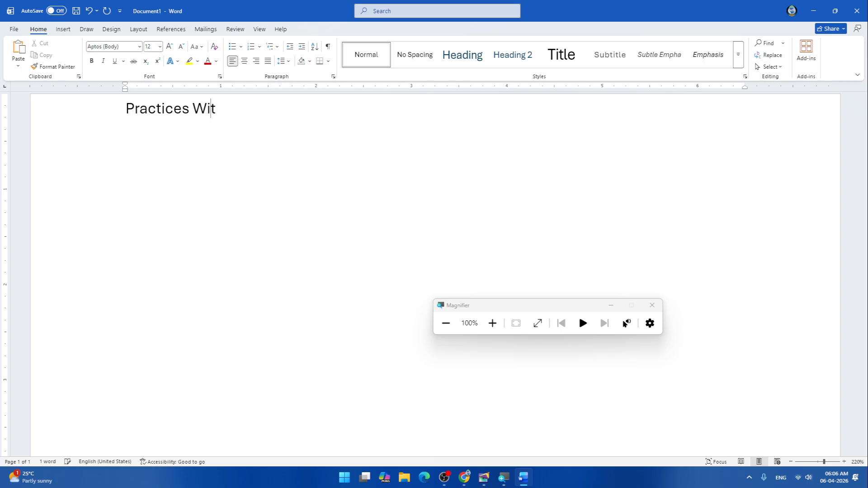
{"action": "type", "text": "h"}
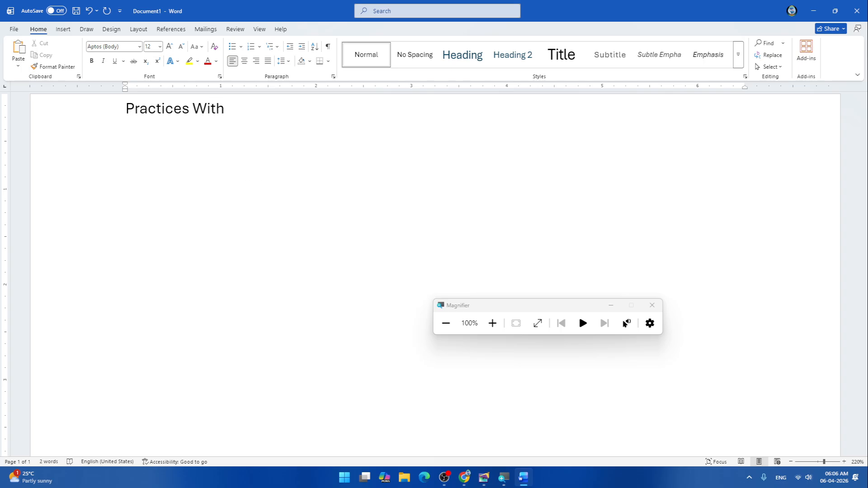
{"action": "type", "text": " St"}
{"action": "type", "text": "yles of Page Make"}
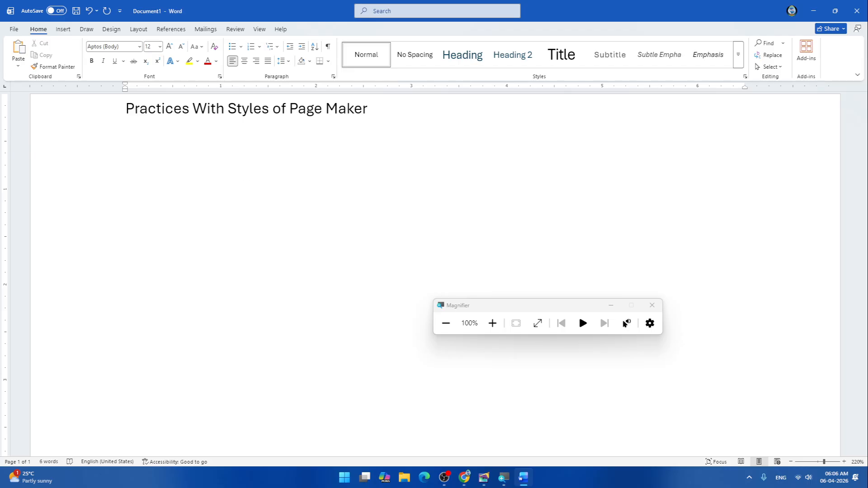
{"action": "type", "text": "r"}
- Generate five paragraphs of sample text below the title with the =rand function and select all of them
{"action": "key", "text": "Return"}
{"action": "type", "text": "=rand()"}
{"action": "key", "text": "BackSpace"}
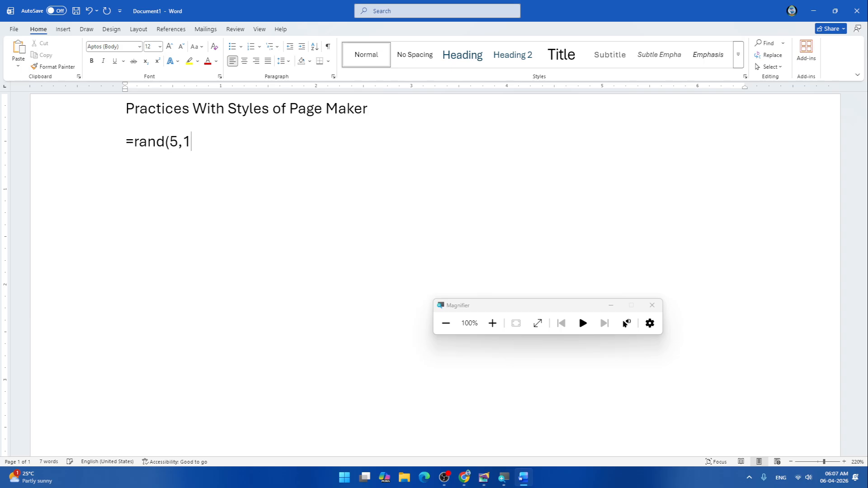
{"action": "key", "text": "Return"}
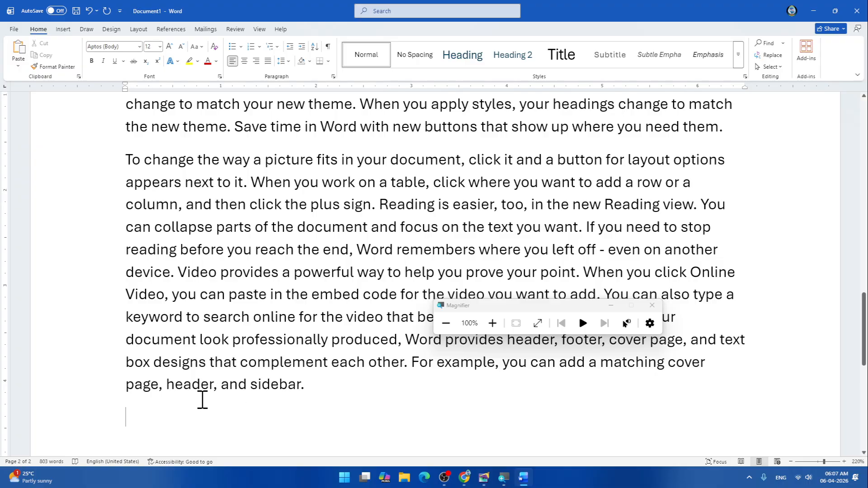
{"action": "scroll", "coordinate": [271, 342], "scroll_direction": "up", "scroll_amount": 15}
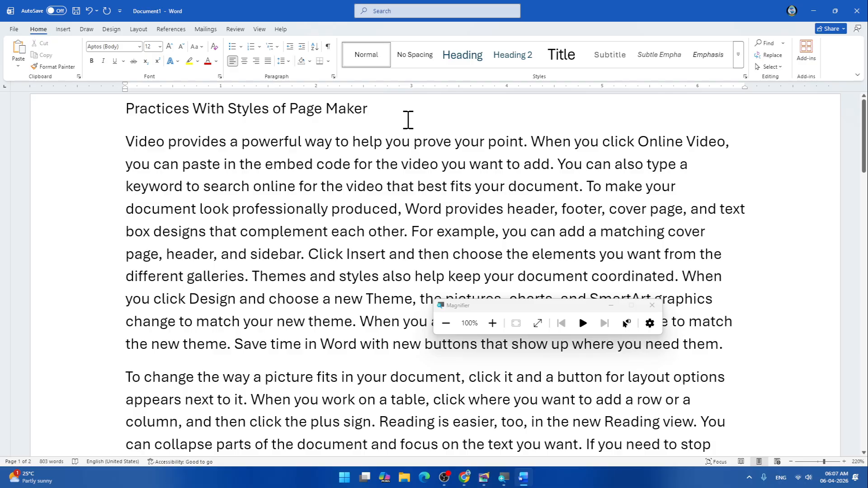
{"action": "left_click_drag", "start_coordinate": [127, 142], "coordinate": [737, 291]}
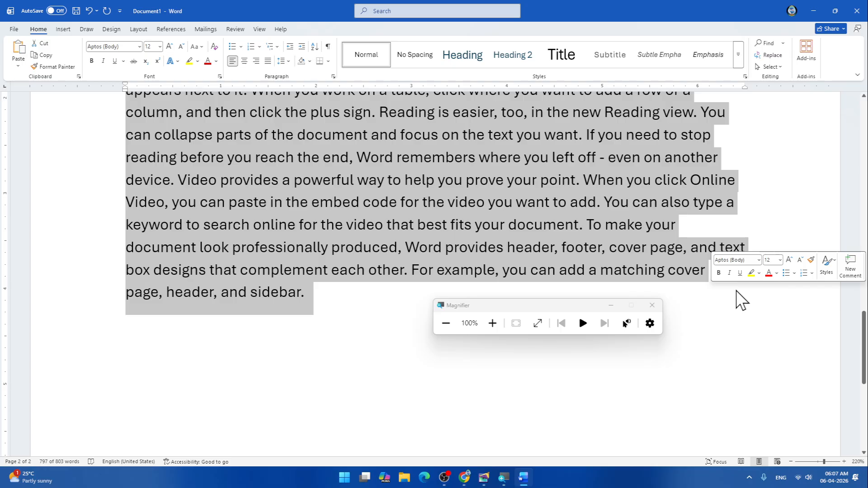
- Switch to PageMaker and delete the heading and the Hindi words with the page number from page 16
{"action": "key", "text": "alt+Tab"}
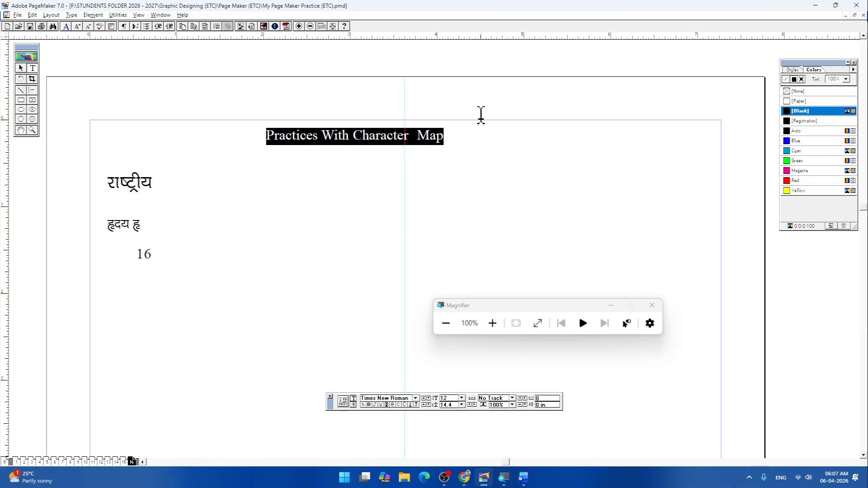
{"action": "left_click", "coordinate": [21, 68]}
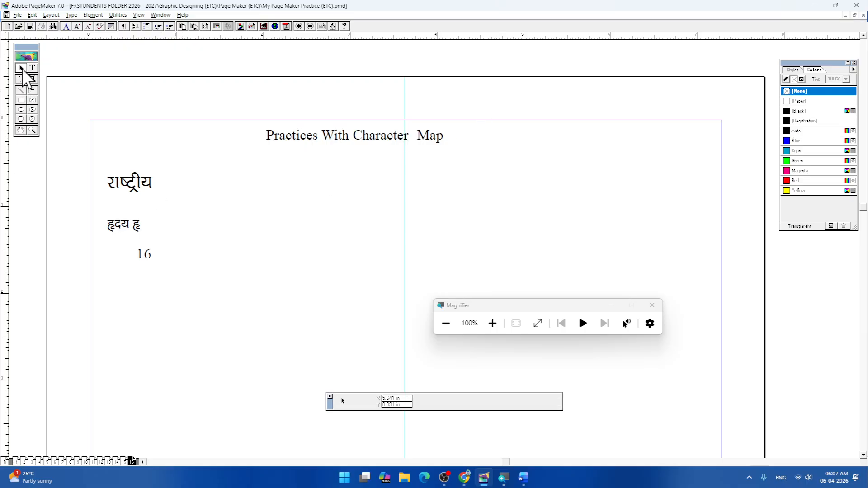
{"action": "left_click", "coordinate": [315, 142]}
{"action": "key", "text": "Delete"}
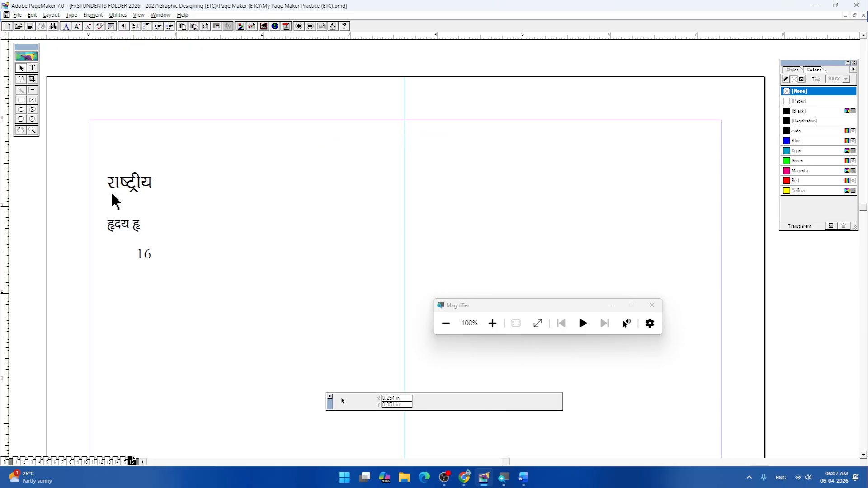
{"action": "left_click", "coordinate": [118, 192]}
{"action": "key", "text": "Delete"}
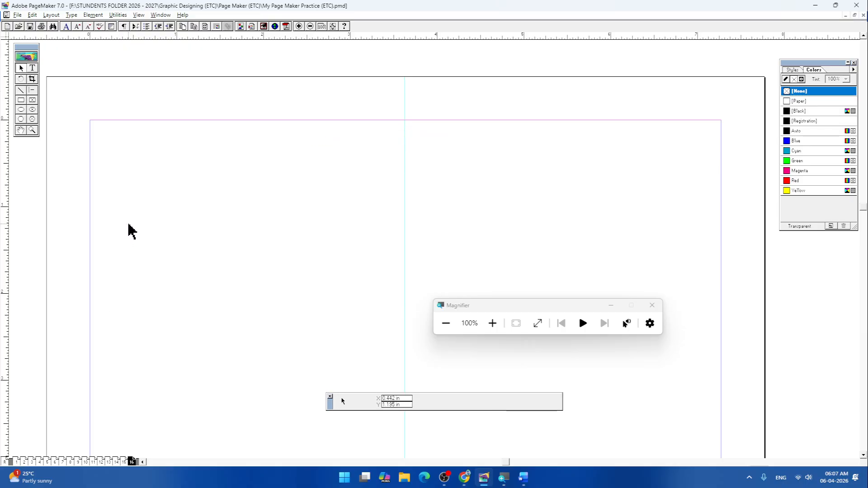
- Create a text block about 3.5 in wide near the upper margin and write the heading "Practices With Styles in Page Maker"
{"action": "left_click", "coordinate": [32, 68]}
{"action": "left_click_drag", "start_coordinate": [275, 162], "coordinate": [582, 118]}
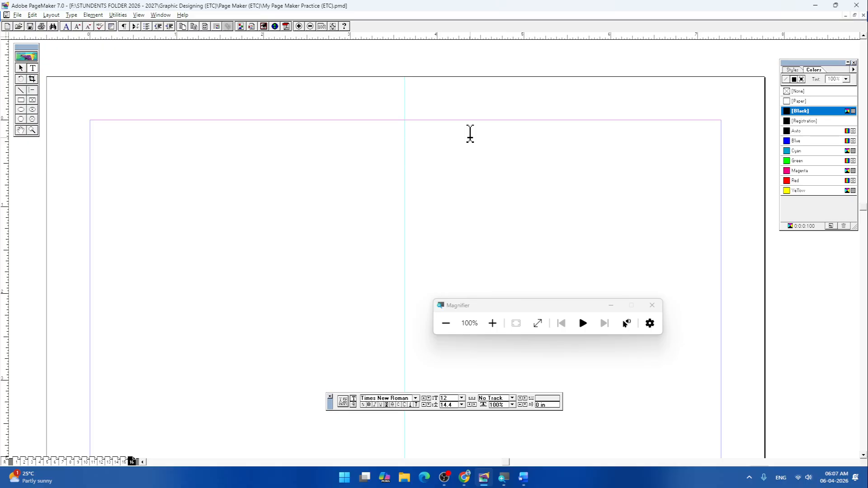
{"action": "type", "text": "Practices With St"}
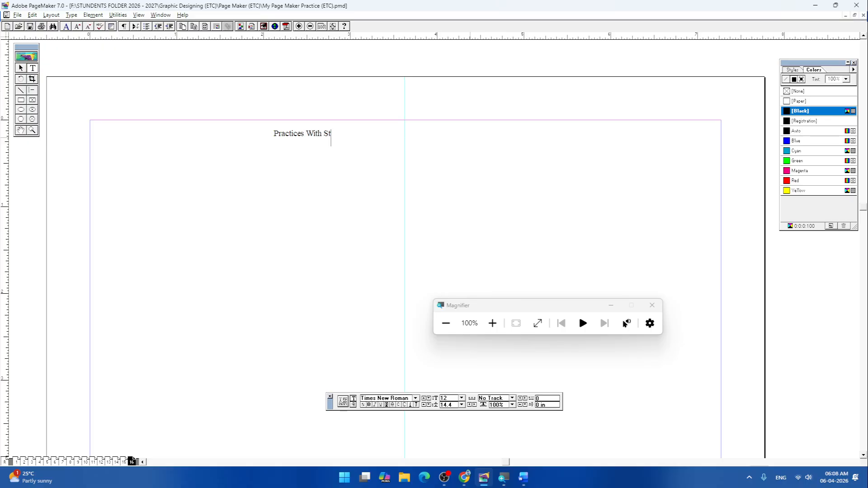
{"action": "type", "text": "yles in Page Maker"}
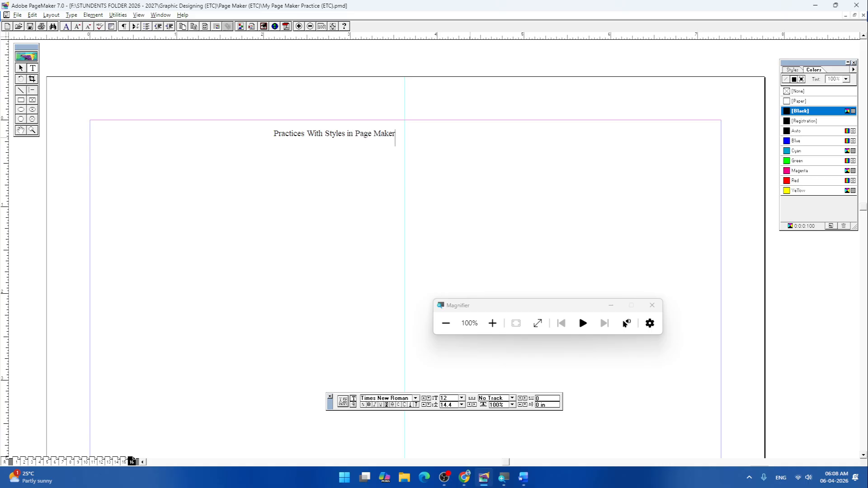
{"action": "left_click", "coordinate": [21, 68]}
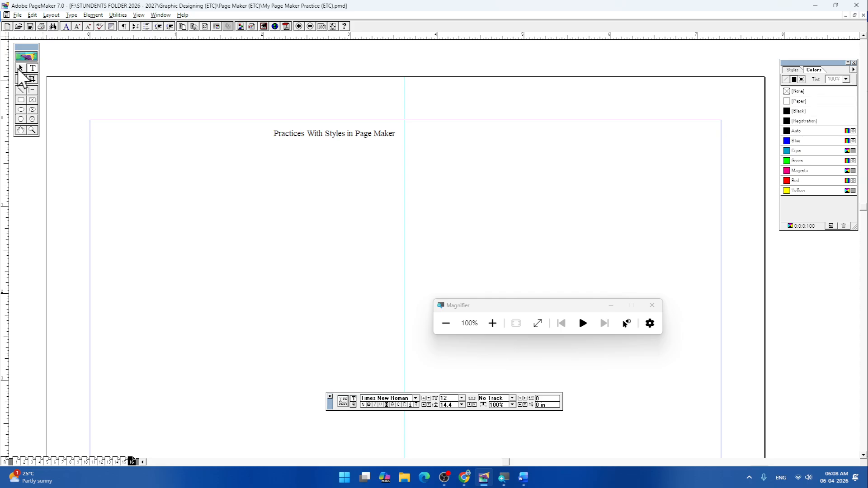
{"action": "left_click", "coordinate": [343, 132]}
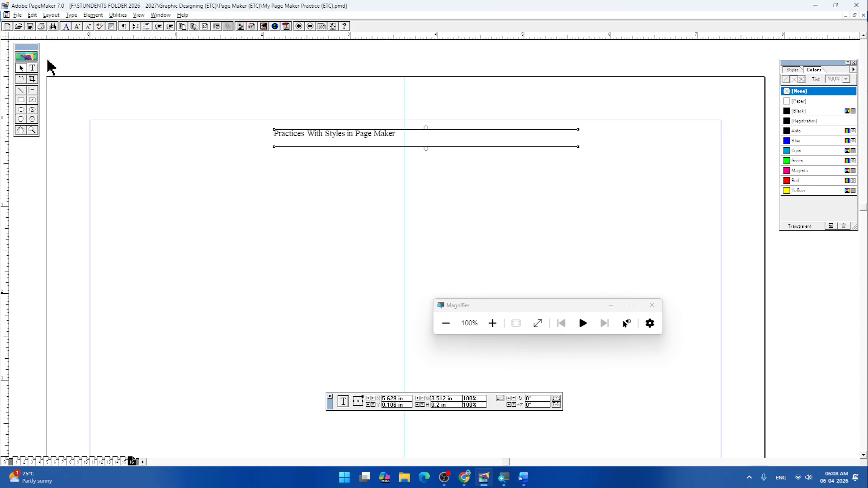
{"action": "left_click", "coordinate": [32, 67]}
{"action": "left_click", "coordinate": [276, 133]}
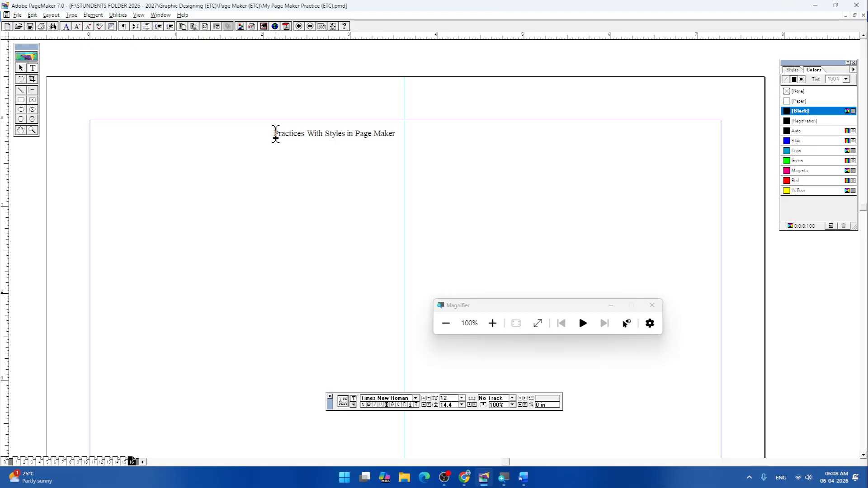
{"action": "left_click", "coordinate": [414, 138]}
- Copy the selected sample paragraphs from Word and paste them into a new PageMaker text block spanning the page width below the heading
{"action": "left_click", "coordinate": [34, 70]}
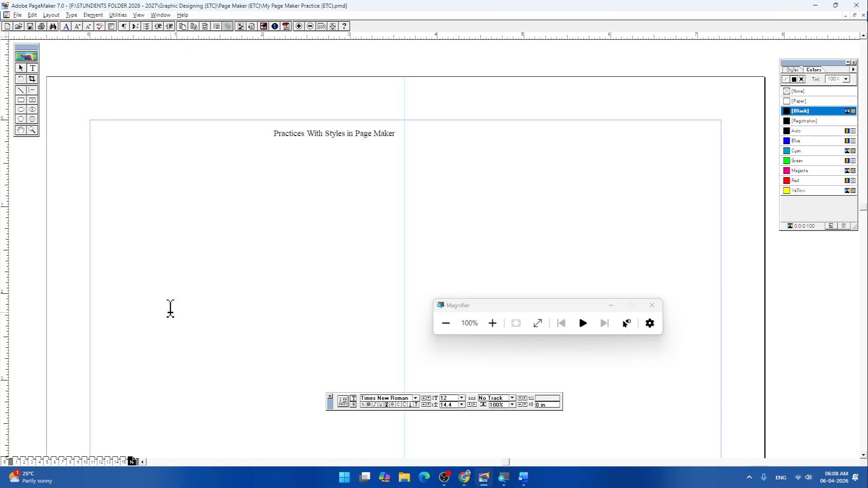
{"action": "left_click_drag", "start_coordinate": [98, 401], "coordinate": [714, 186]}
{"action": "left_click", "coordinate": [524, 478]}
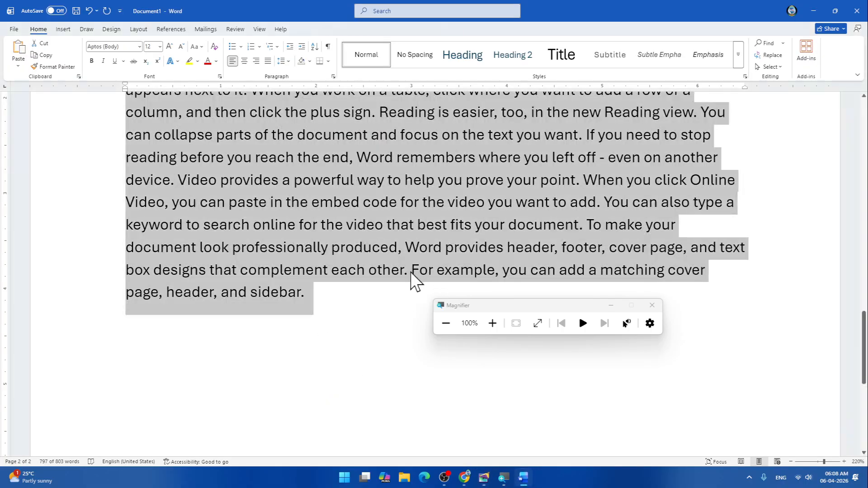
{"action": "right_click", "coordinate": [298, 153]}
{"action": "left_click", "coordinate": [323, 187]}
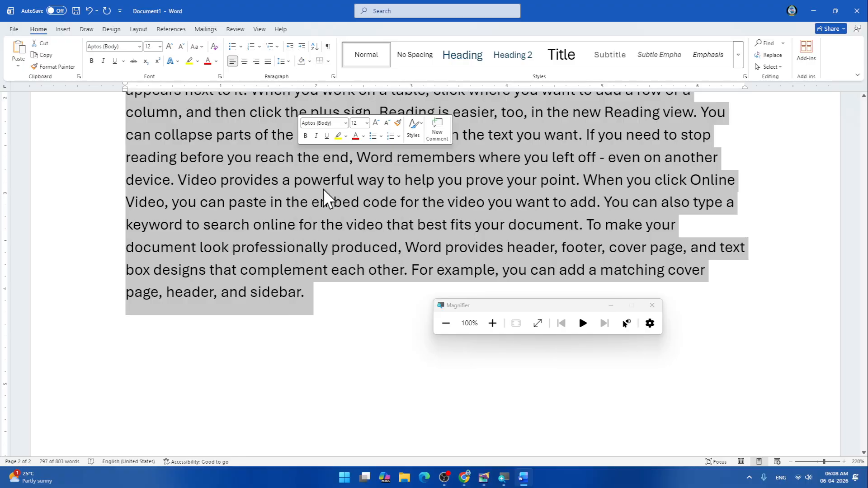
{"action": "key", "text": "alt+Tab"}
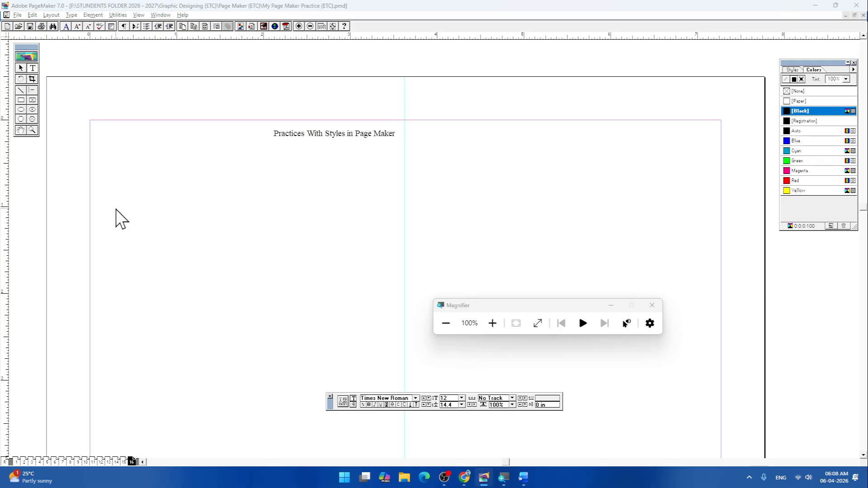
{"action": "key", "text": "ctrl+v"}
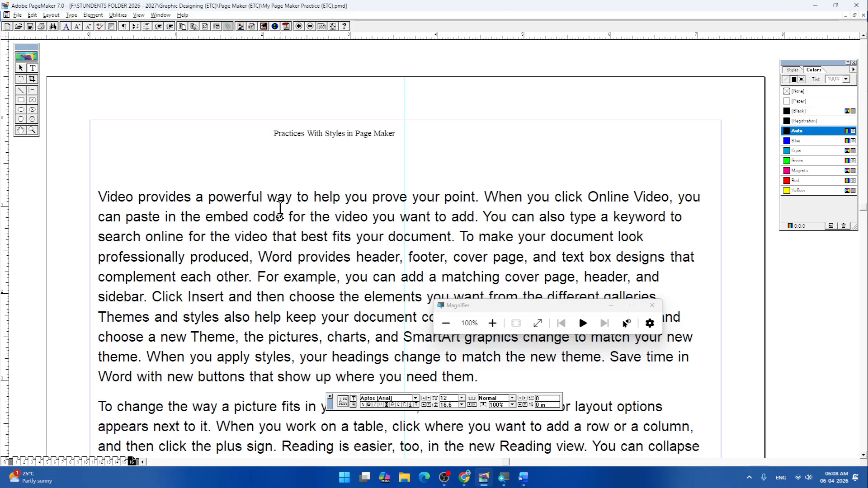
- View the whole page and move the pasted text block up to just below the heading, inside the page margins
{"action": "key", "text": "ctrl+0"}
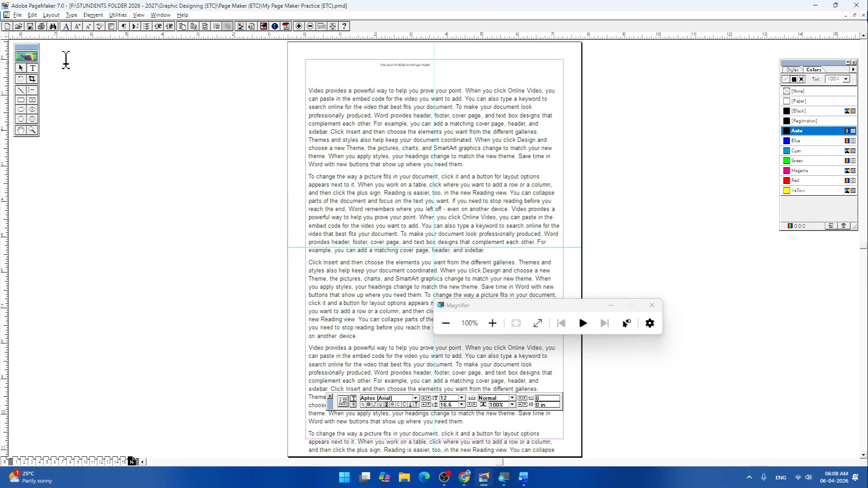
{"action": "left_click", "coordinate": [21, 68]}
{"action": "left_click", "coordinate": [395, 201]}
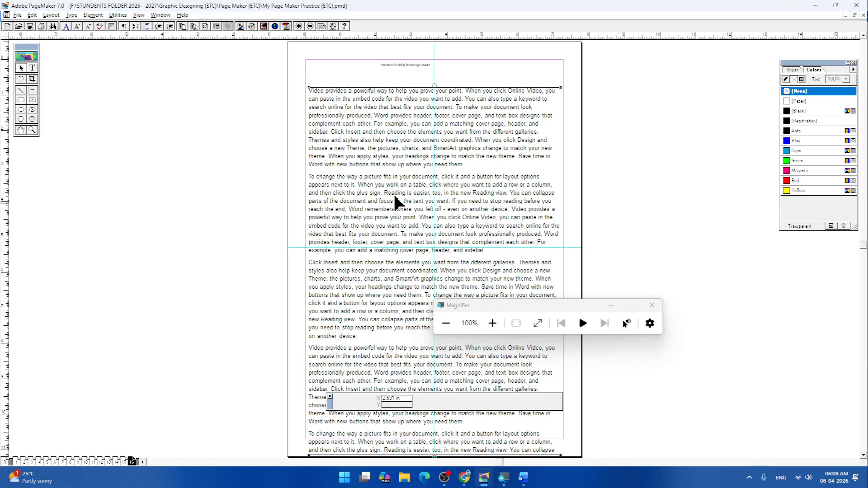
{"action": "left_click_drag", "start_coordinate": [395, 201], "coordinate": [396, 187]}
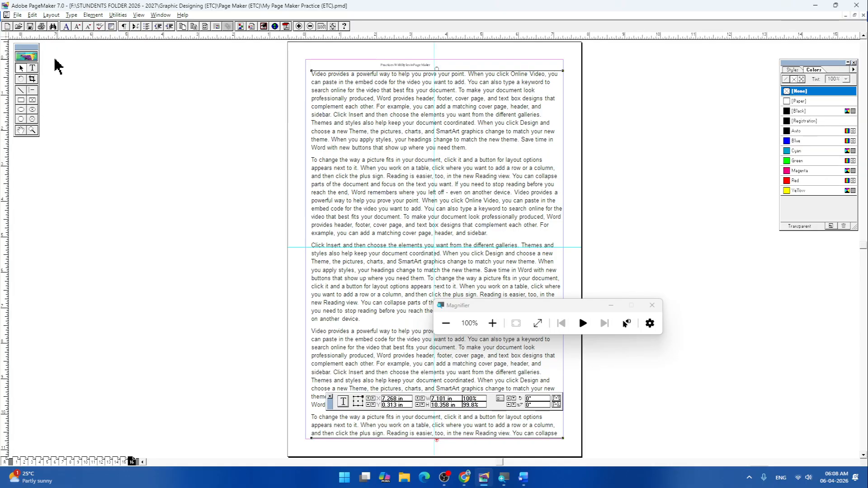
- Justify all the sample paragraphs in the pasted text block on page 16
{"action": "left_click", "coordinate": [32, 67]}
{"action": "left_click_drag", "start_coordinate": [312, 79], "coordinate": [525, 329]}
{"action": "left_click", "coordinate": [373, 107]}
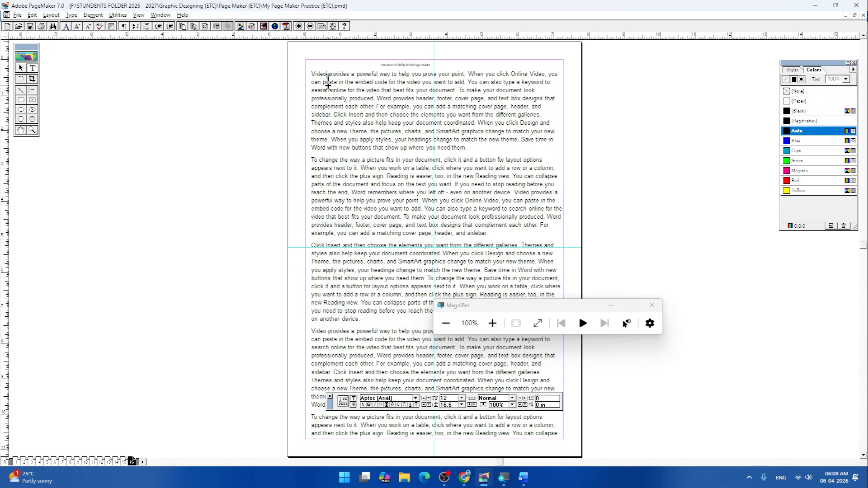
{"action": "key", "text": "ctrl+a"}
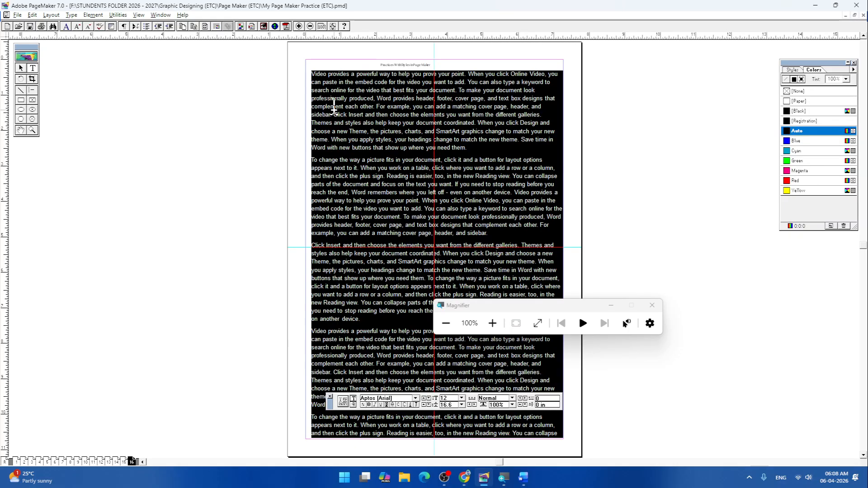
{"action": "key", "text": "ctrl+shift+j"}
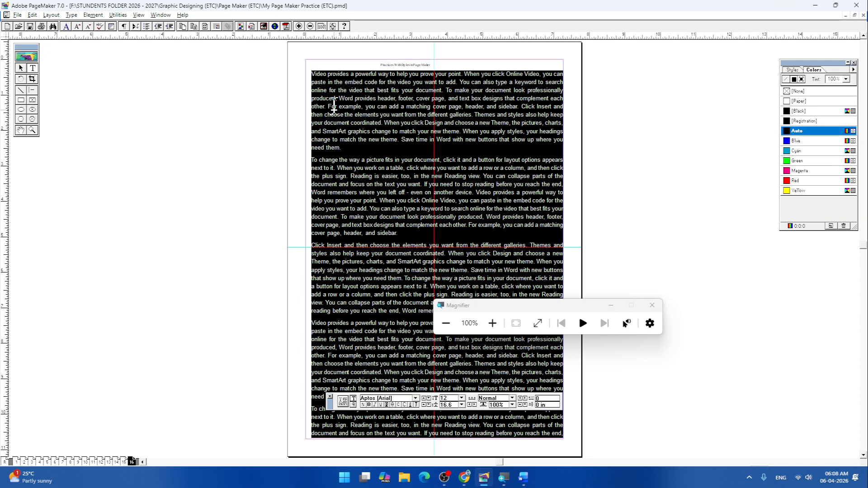
{"action": "left_click", "coordinate": [655, 146]}
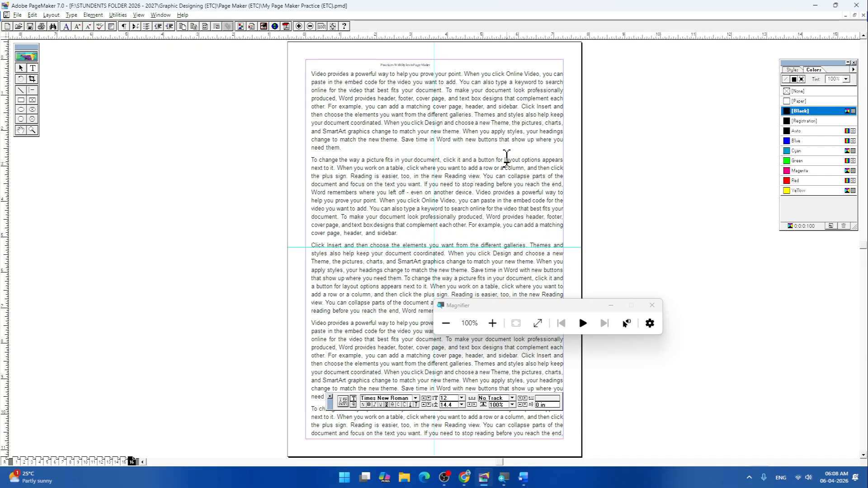
- Enlarge the heading "Practices With Styles in Page Maker" to 19 pt
{"action": "key", "text": "ctrl+2"}
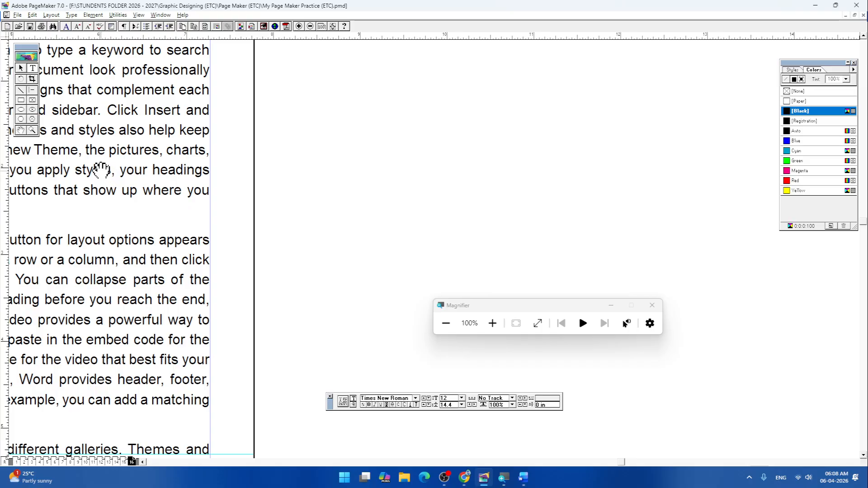
{"action": "left_click_drag", "start_coordinate": [101, 170], "coordinate": [460, 237]}
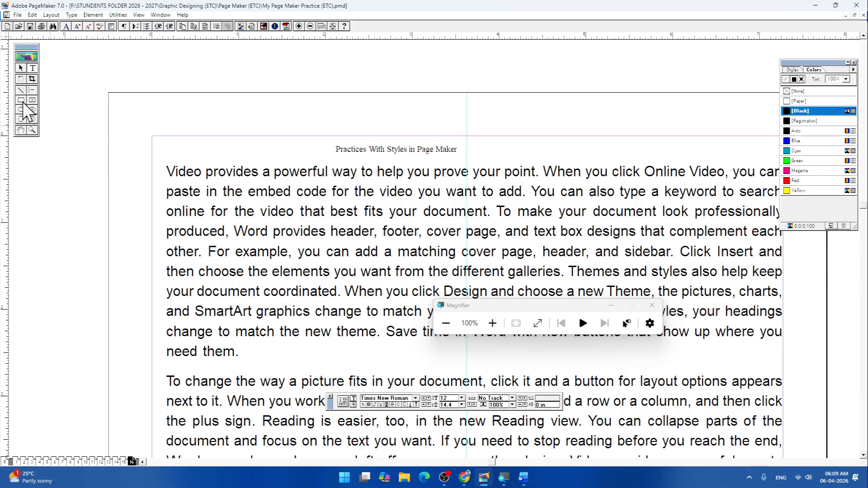
{"action": "left_click", "coordinate": [32, 67]}
{"action": "left_click_drag", "start_coordinate": [335, 149], "coordinate": [524, 145]}
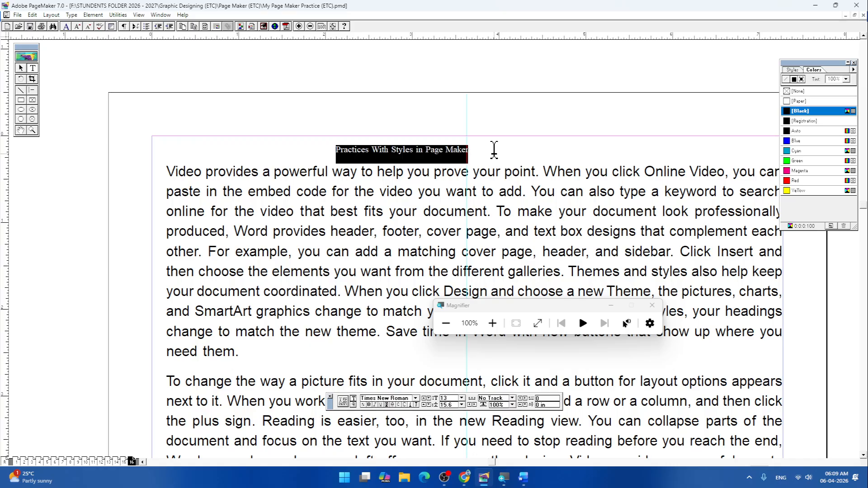
{"action": "key", "text": "ctrl+alt+shift+period"}
{"action": "key", "text": "ctrl+alt+shift+period"}
{"action": "key", "text": "ctrl+alt+shift+period"}
{"action": "key", "text": "ctrl+alt+shift+period"}
{"action": "key", "text": "ctrl+alt+shift+period"}
{"action": "key", "text": "ctrl+alt+shift+period"}
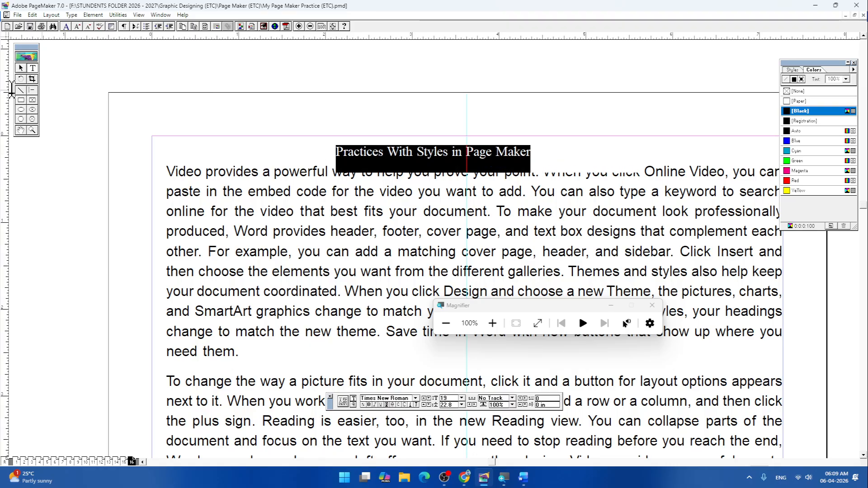
- Narrow the heading's text block to about 2.4 in and centre it on the vertical guide just above the body text
{"action": "left_click", "coordinate": [20, 68]}
{"action": "left_click", "coordinate": [421, 156]}
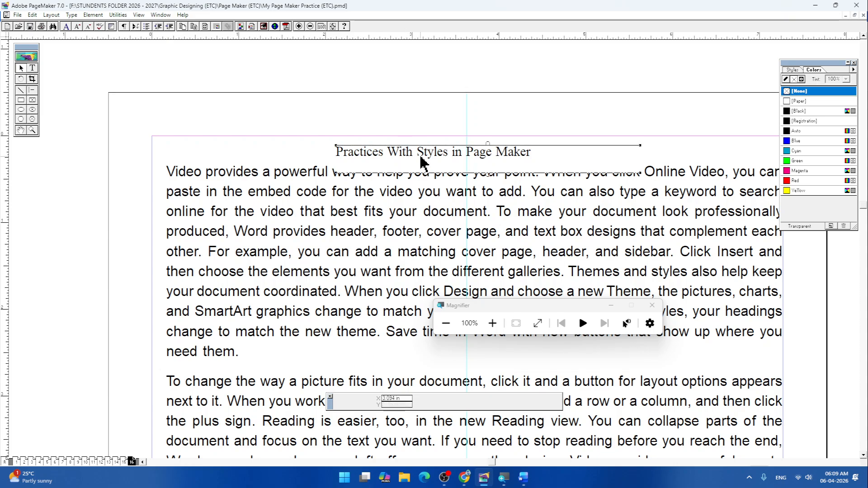
{"action": "left_click_drag", "start_coordinate": [420, 155], "coordinate": [400, 147]}
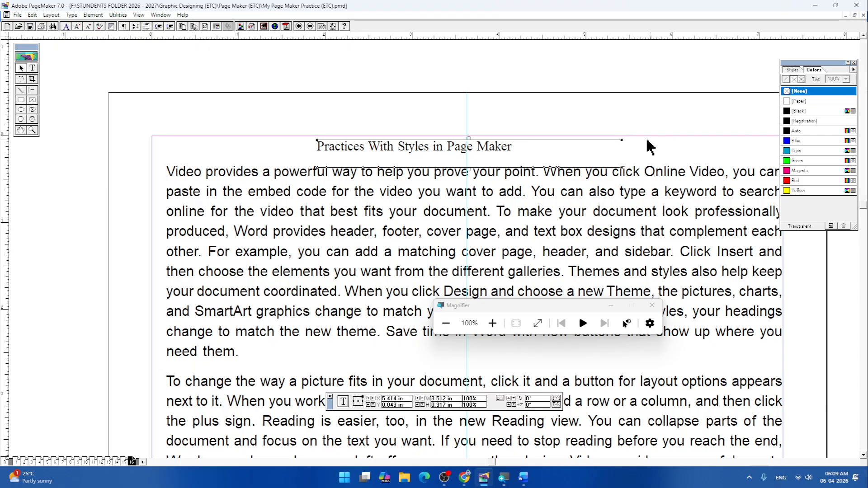
{"action": "left_click_drag", "start_coordinate": [622, 140], "coordinate": [529, 136]}
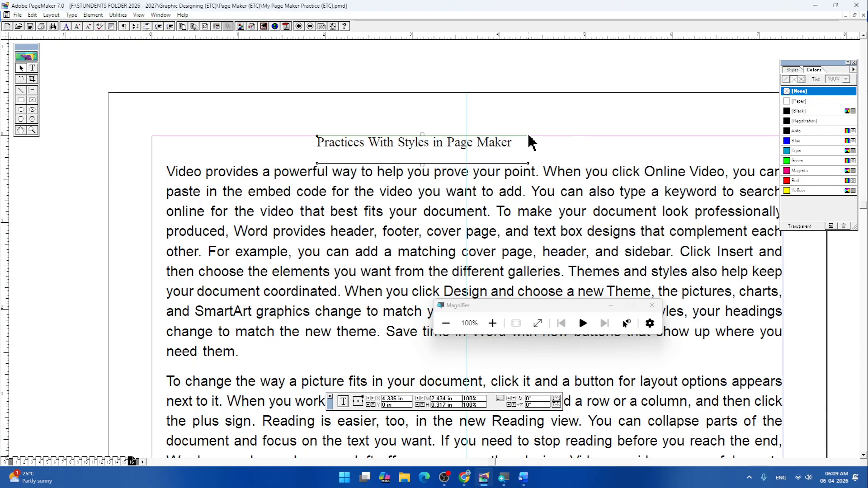
{"action": "left_click_drag", "start_coordinate": [447, 145], "coordinate": [492, 151]}
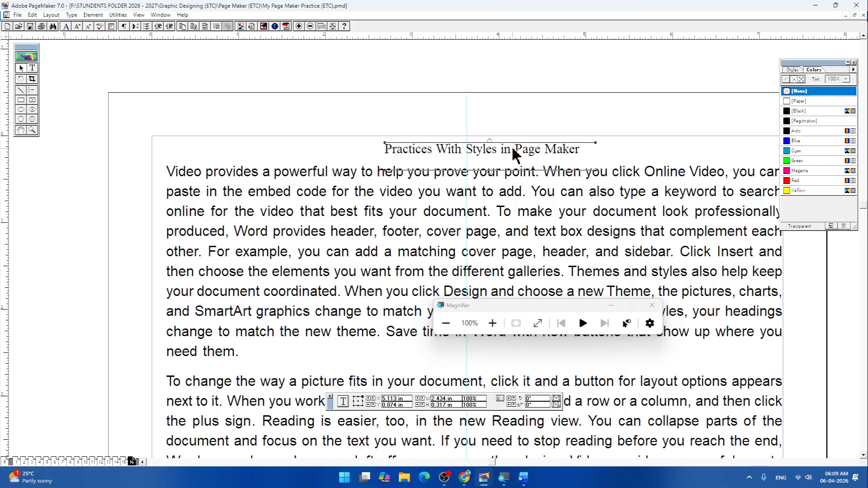
{"action": "left_click", "coordinate": [605, 156]}
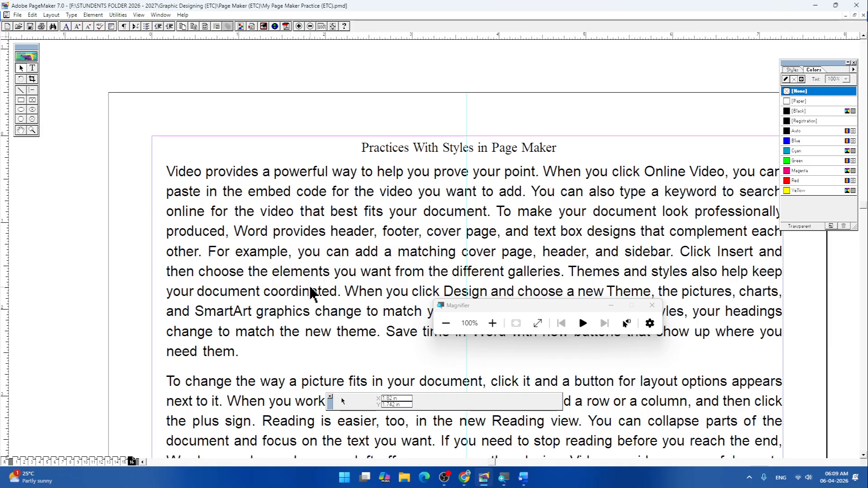
- Apply the Headline paragraph style to the heading "Practices With Styles in Page Maker"
{"action": "left_click", "coordinate": [32, 68]}
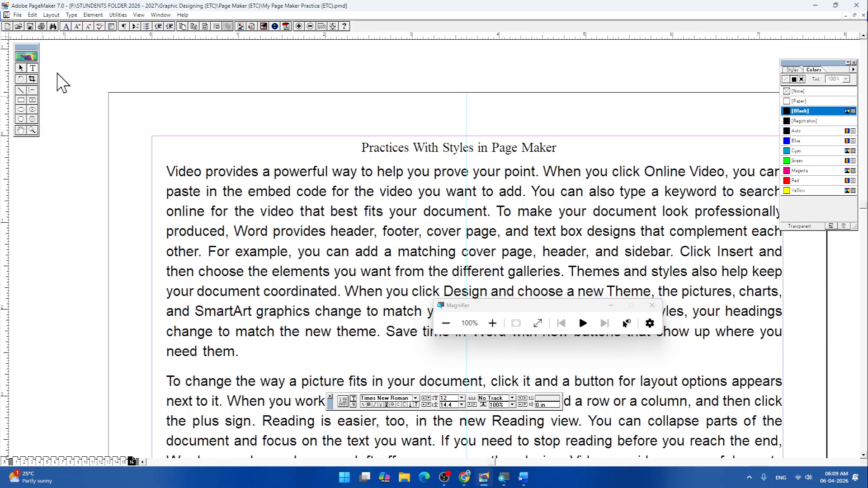
{"action": "left_click_drag", "start_coordinate": [363, 147], "coordinate": [591, 149]}
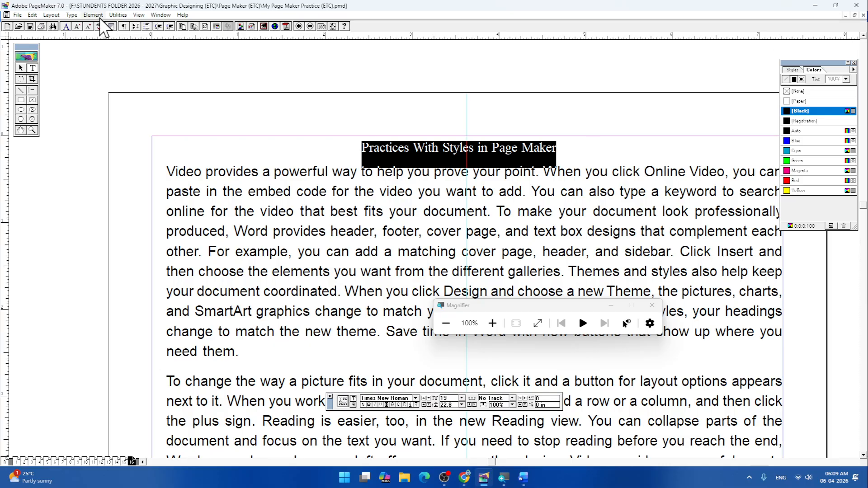
{"action": "left_click", "coordinate": [73, 16]}
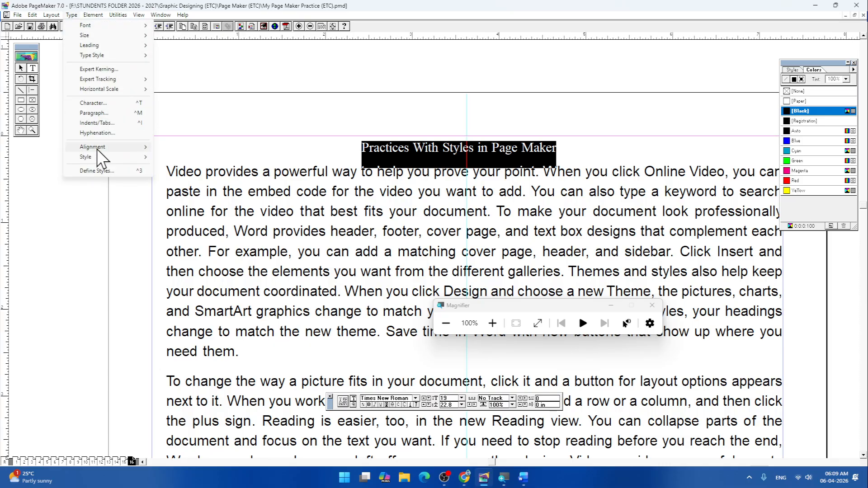
{"action": "mouse_move", "coordinate": [105, 158]}
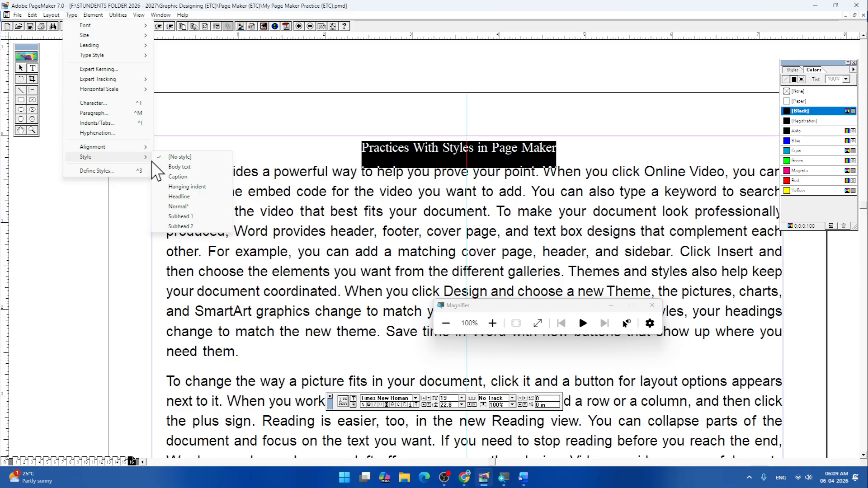
{"action": "left_click", "coordinate": [181, 197]}
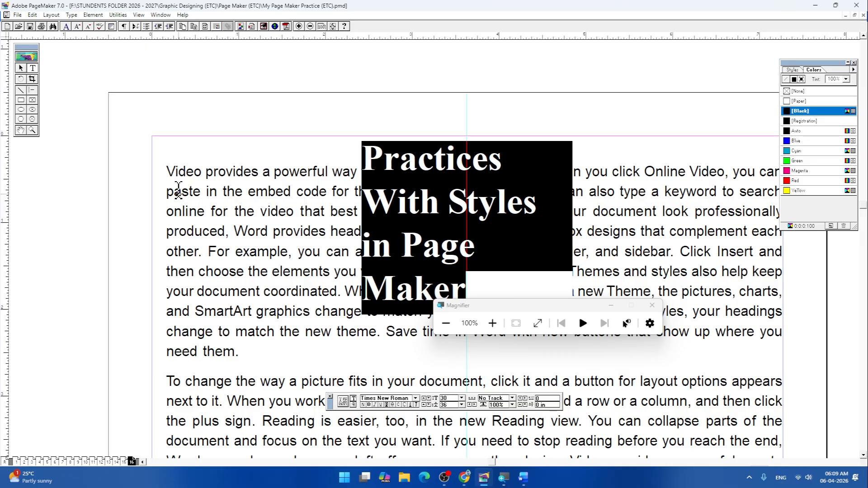
- Widen the heading's text block to about 7.2 in so it fits on one line, and centre it on the vertical guide
{"action": "left_click", "coordinate": [20, 67]}
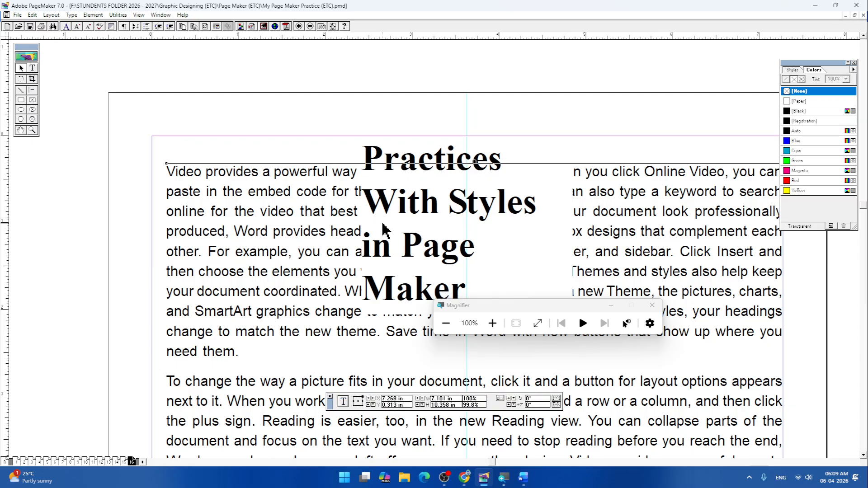
{"action": "left_click_drag", "start_coordinate": [445, 168], "coordinate": [330, 130]}
{"action": "left_click_drag", "start_coordinate": [428, 92], "coordinate": [756, 93]}
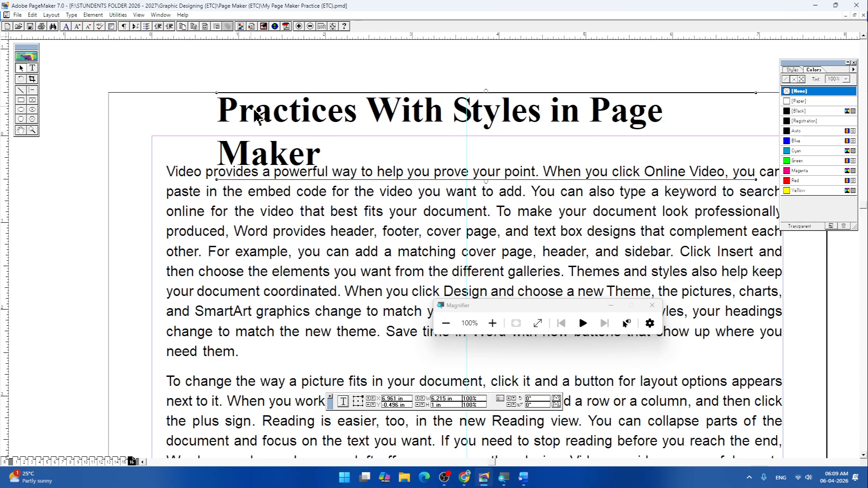
{"action": "left_click_drag", "start_coordinate": [218, 96], "coordinate": [130, 97]}
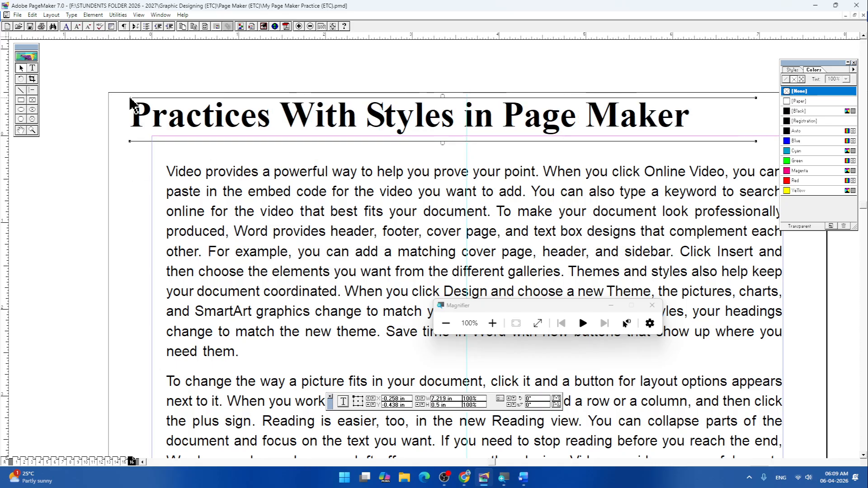
{"action": "left_click_drag", "start_coordinate": [356, 127], "coordinate": [392, 129]}
{"action": "key", "text": "Left"}
{"action": "key", "text": "Left"}
{"action": "key", "text": "Left"}
{"action": "key", "text": "Left"}
{"action": "key", "text": "Left"}
{"action": "key", "text": "Left"}
{"action": "key", "text": "Left"}
{"action": "key", "text": "Left"}
{"action": "key", "text": "Left"}
{"action": "key", "text": "Left"}
{"action": "key", "text": "Left"}
{"action": "key", "text": "Left"}
{"action": "key", "text": "Left"}
{"action": "key", "text": "Left"}
{"action": "key", "text": "Left"}
{"action": "key", "text": "Left"}
{"action": "key", "text": "Left"}
{"action": "key", "text": "Left"}
{"action": "key", "text": "Left"}
{"action": "key", "text": "Left"}
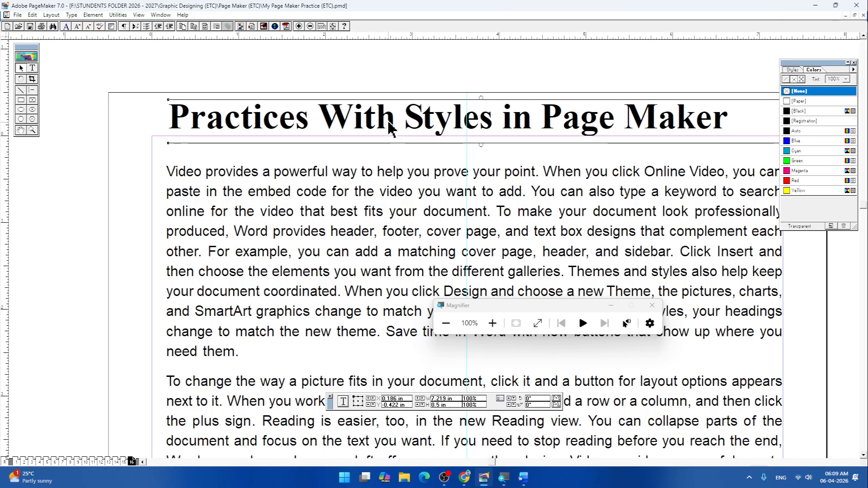
{"action": "key", "text": "Right"}
{"action": "key", "text": "Right"}
{"action": "key", "text": "Right"}
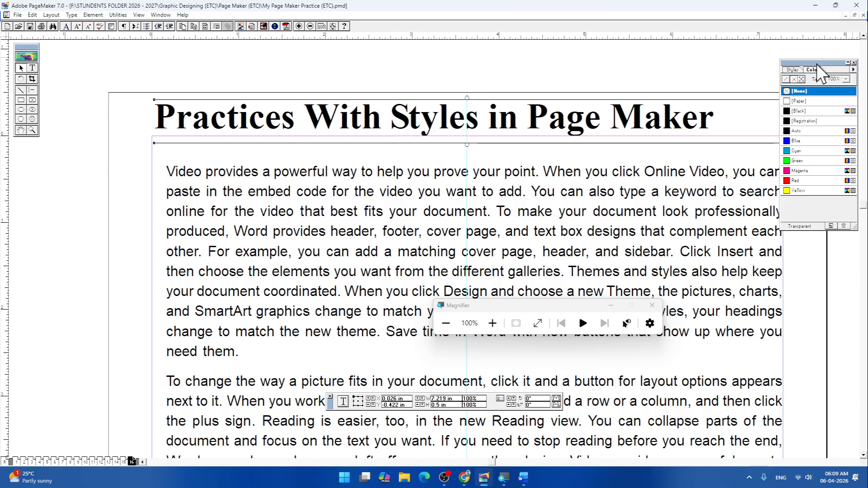
- Move the Colors palette off the page and shift the heading and body text down inside the upper page margin
{"action": "left_click_drag", "start_coordinate": [817, 64], "coordinate": [840, 181]}
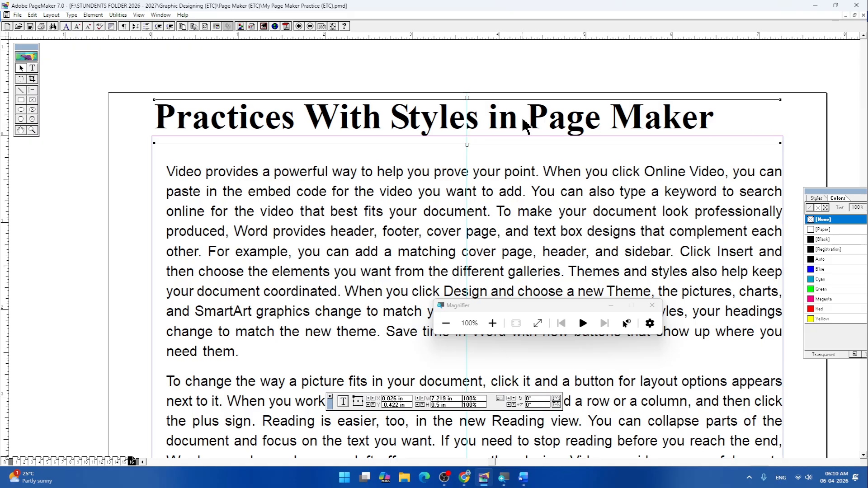
{"action": "left_click_drag", "start_coordinate": [459, 179], "coordinate": [459, 198]}
{"action": "left_click_drag", "start_coordinate": [479, 123], "coordinate": [492, 168]}
{"action": "mouse_move", "coordinate": [493, 224]}
{"action": "left_mouse_down"}
{"action": "mouse_move", "coordinate": [492, 251]}
{"action": "mouse_move", "coordinate": [484, 235]}
{"action": "left_mouse_up"}
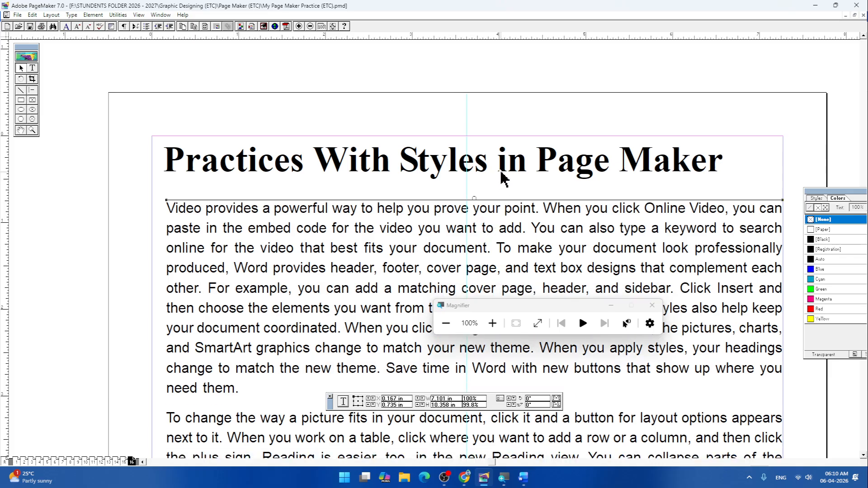
- Narrow the heading's text block to about 6.8 in and centre it on the vertical guide above the body text
{"action": "left_click", "coordinate": [501, 171]}
{"action": "left_click_drag", "start_coordinate": [508, 172], "coordinate": [491, 170]}
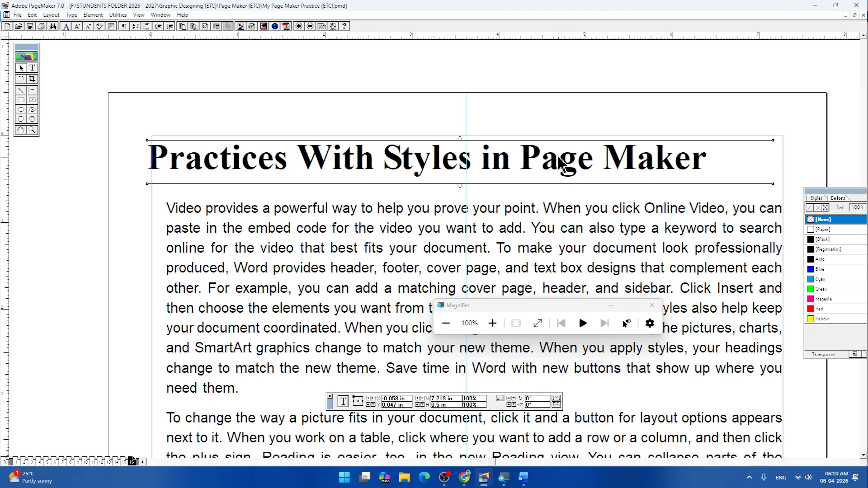
{"action": "left_click_drag", "start_coordinate": [563, 162], "coordinate": [584, 163]}
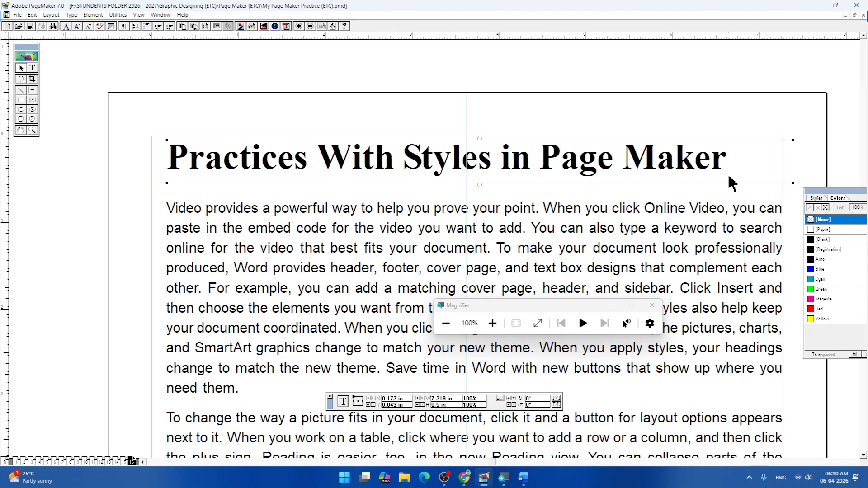
{"action": "left_click_drag", "start_coordinate": [794, 140], "coordinate": [754, 140]}
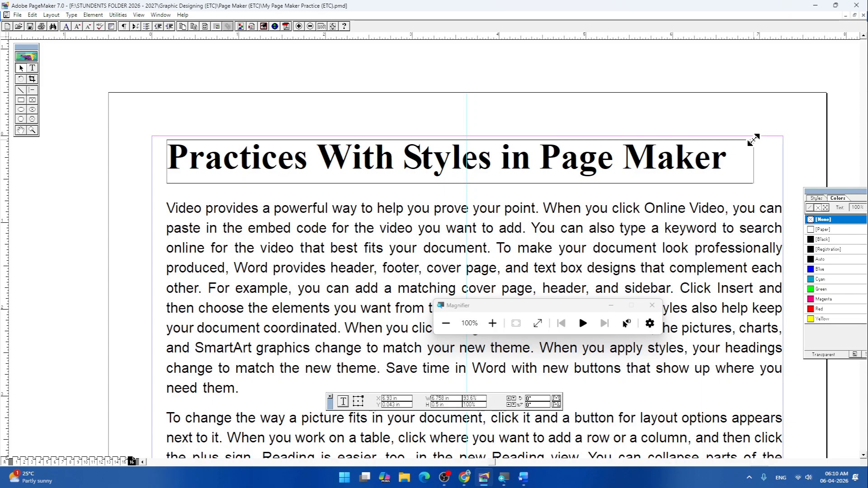
{"action": "left_click_drag", "start_coordinate": [577, 163], "coordinate": [583, 165]}
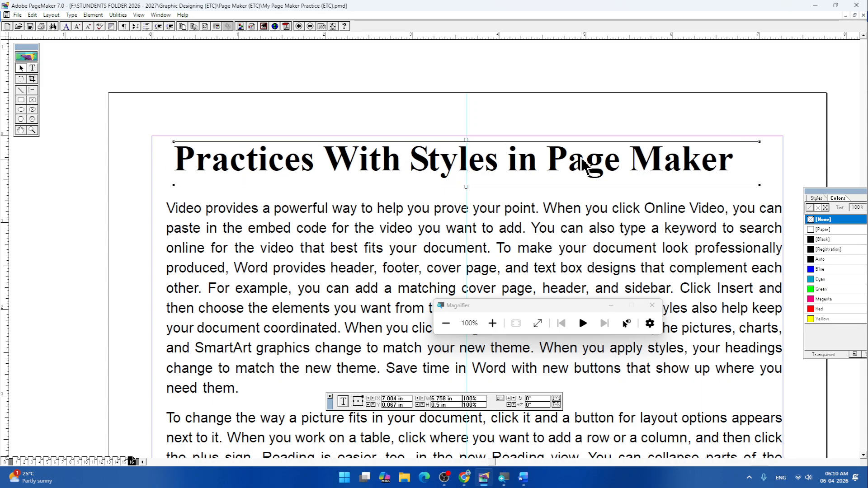
{"action": "left_click", "coordinate": [390, 250]}
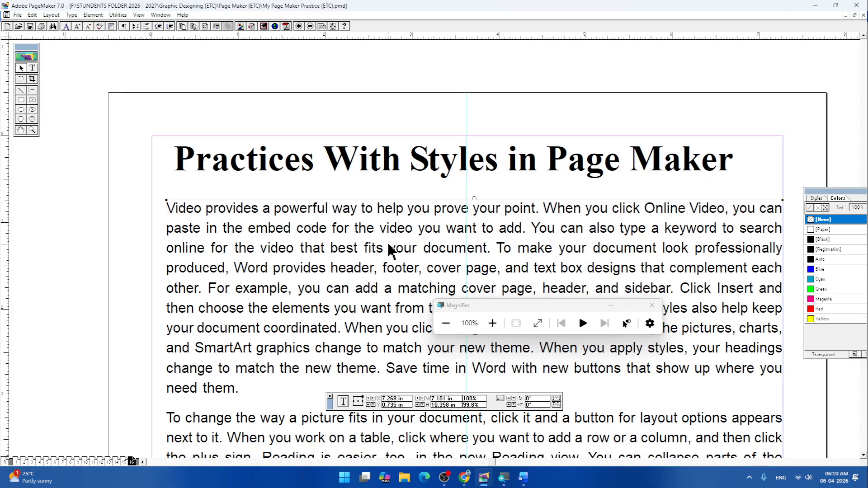
- Apply the Normal paragraph style to the heading "Practices With Styles in Page Maker"
{"action": "left_click", "coordinate": [32, 68]}
{"action": "left_click_drag", "start_coordinate": [174, 157], "coordinate": [794, 147]}
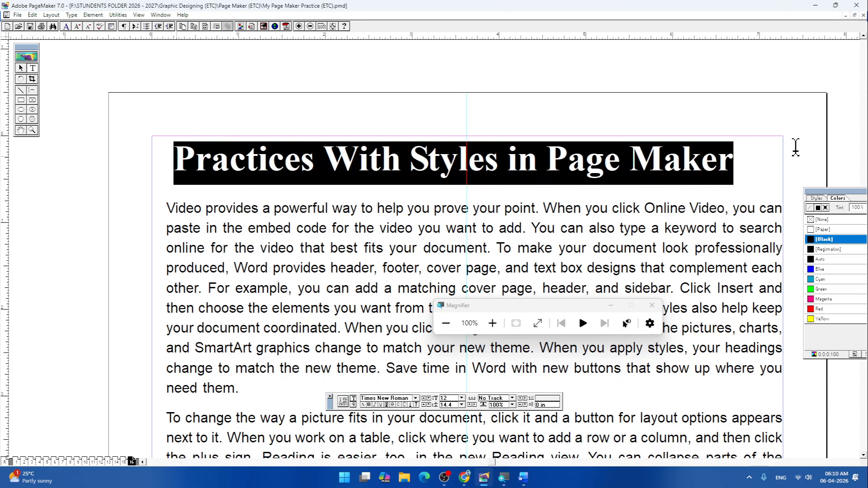
{"action": "left_click", "coordinate": [70, 15]}
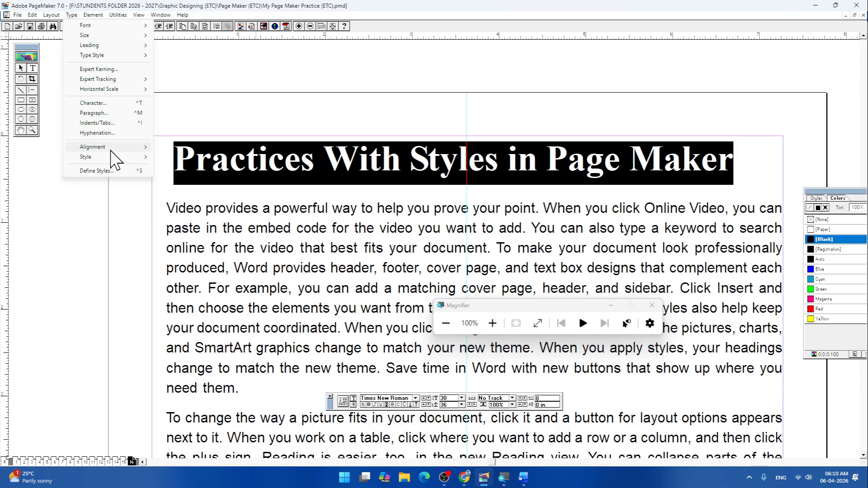
{"action": "mouse_move", "coordinate": [115, 148]}
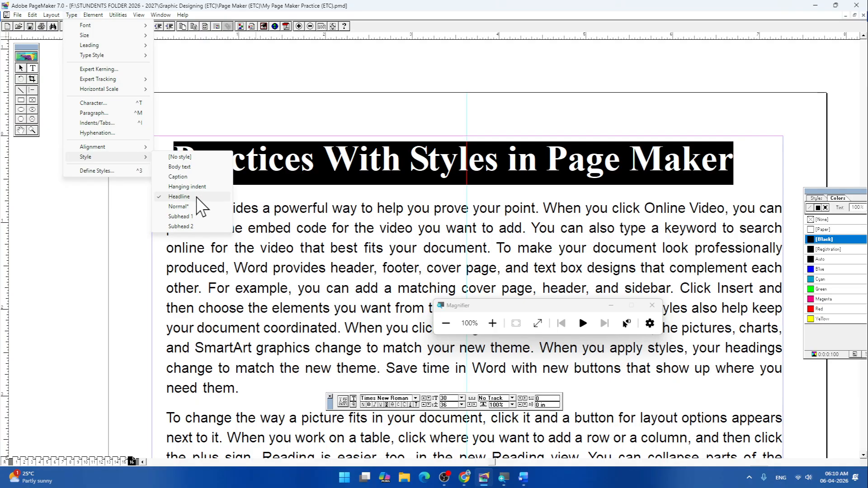
{"action": "left_click", "coordinate": [179, 206]}
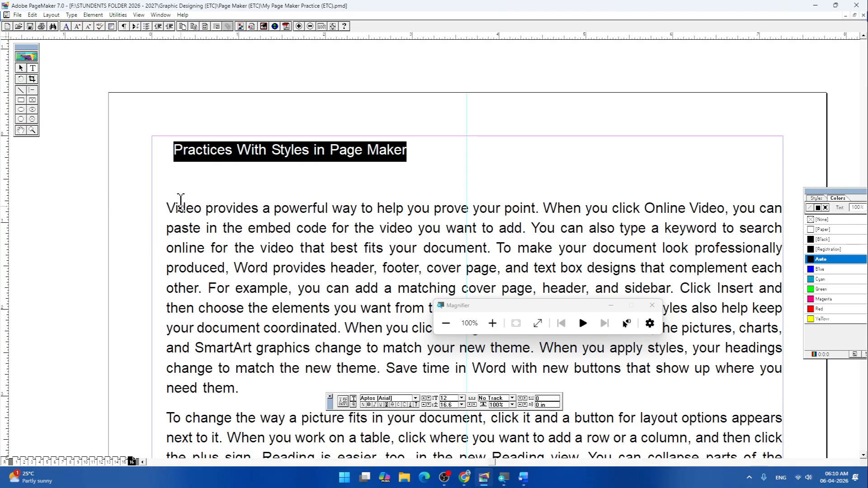
- Apply the Subhead 1 paragraph style to the heading "Practices With Styles in Page Maker"
{"action": "left_click", "coordinate": [72, 15]}
{"action": "mouse_move", "coordinate": [108, 157]}
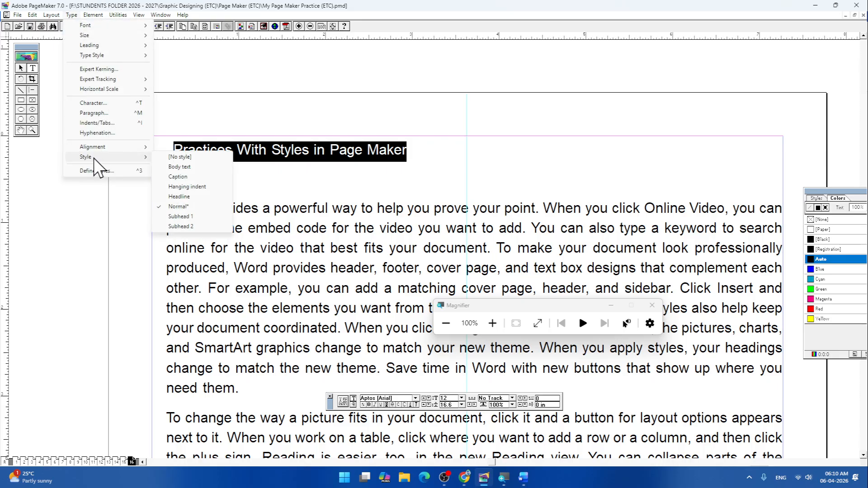
{"action": "left_click", "coordinate": [182, 217]}
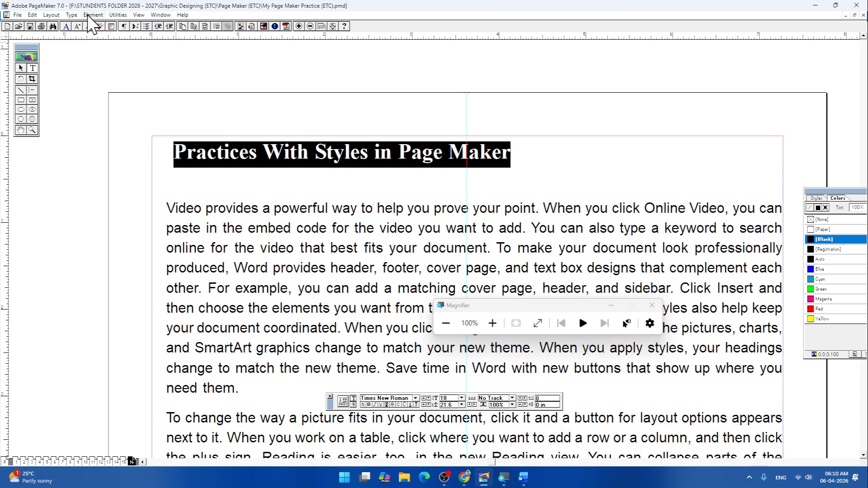
- Apply the Headline paragraph style to the heading "Practices With Styles in Page Maker"
{"action": "left_click", "coordinate": [71, 15]}
{"action": "mouse_move", "coordinate": [101, 152]}
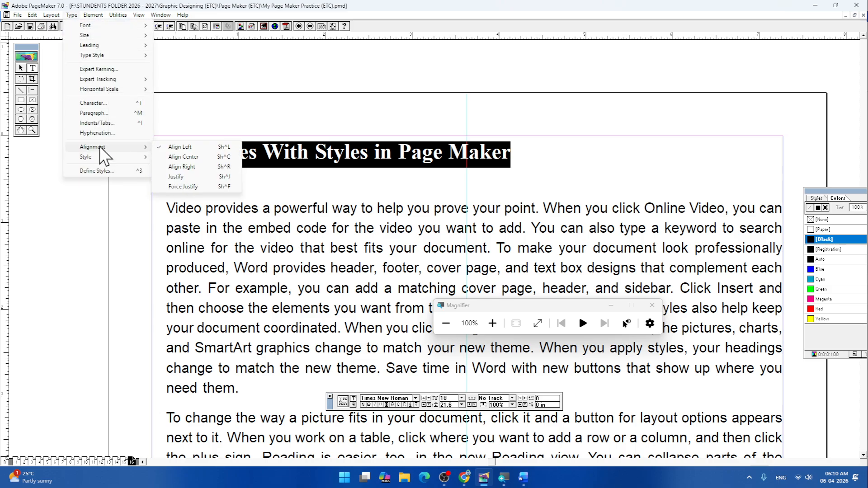
{"action": "mouse_move", "coordinate": [129, 157]}
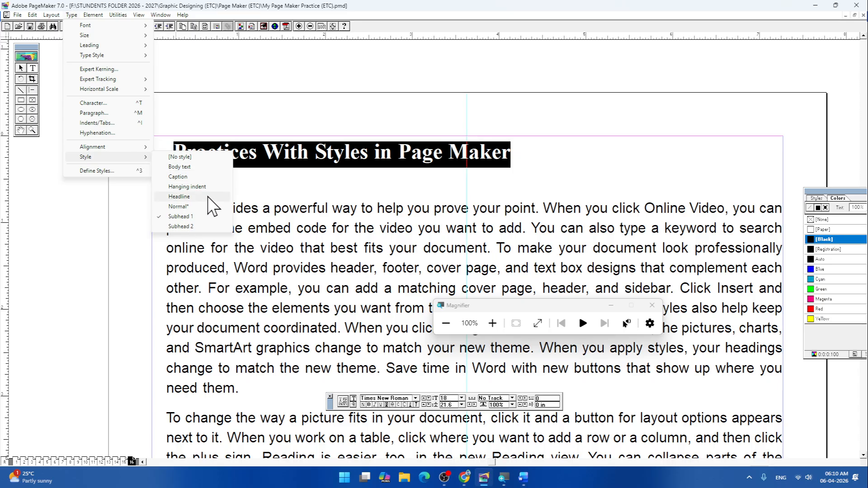
{"action": "left_click", "coordinate": [185, 197]}
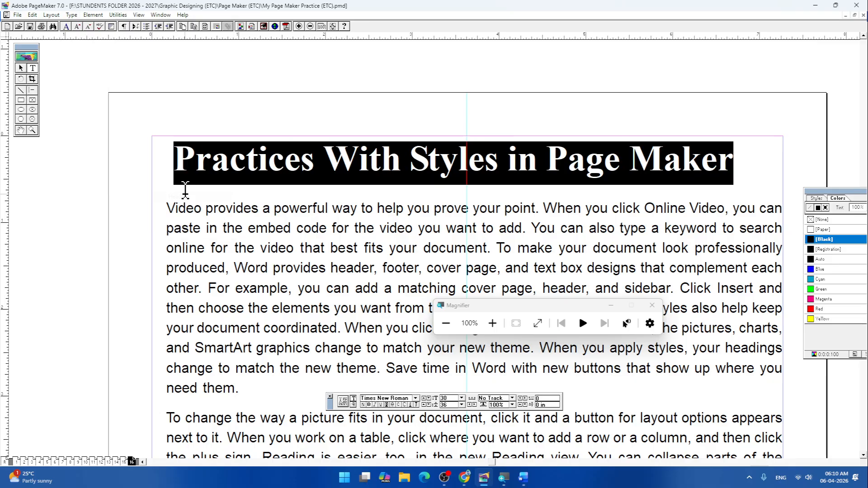
{"action": "left_click", "coordinate": [723, 166]}
{"action": "left_click_drag", "start_coordinate": [748, 162], "coordinate": [181, 160]}
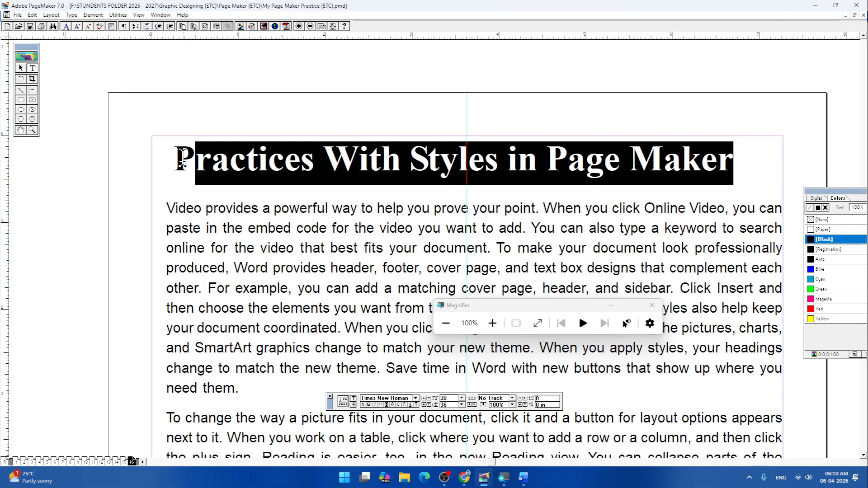
{"action": "left_click", "coordinate": [742, 163]}
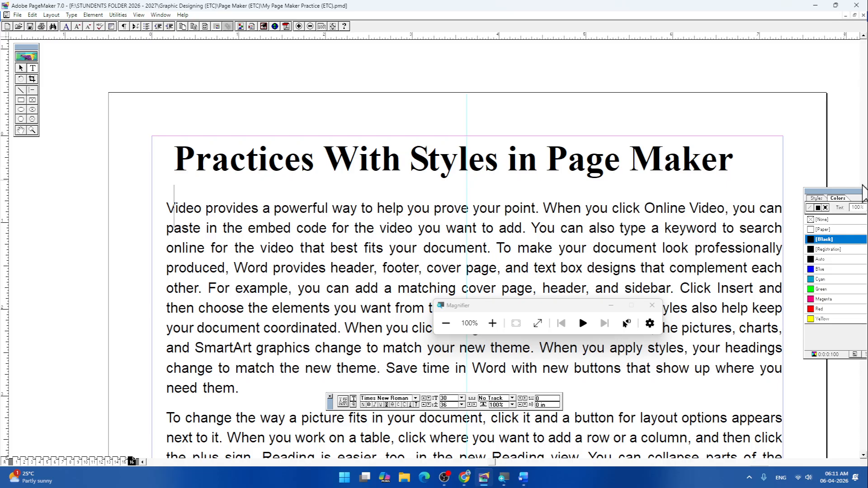
{"action": "left_click", "coordinate": [260, 238]}
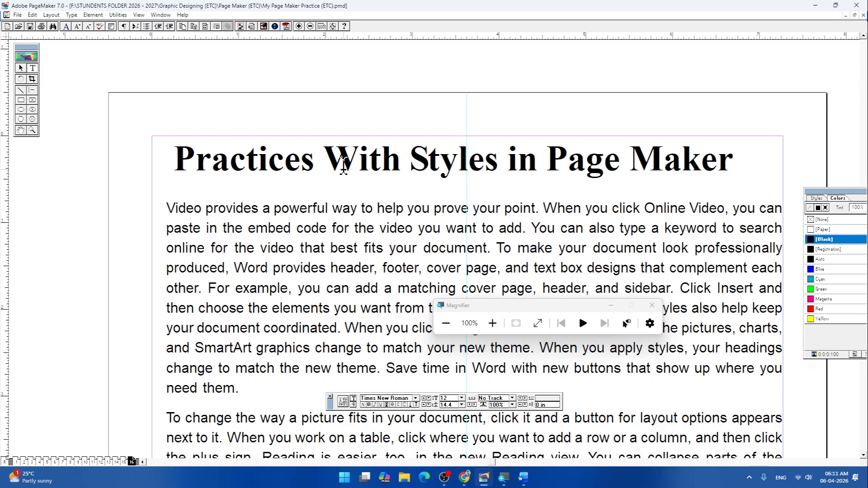
- Move the heading's text block up across the page's upper edge, clear of the margin area above the body text
{"action": "left_click", "coordinate": [20, 68]}
{"action": "left_click_drag", "start_coordinate": [466, 123], "coordinate": [463, 123]}
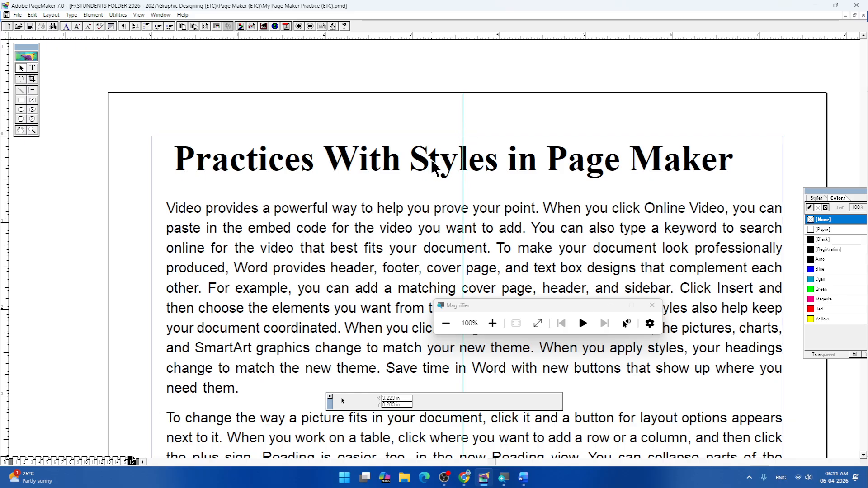
{"action": "key", "text": "ctrl+z"}
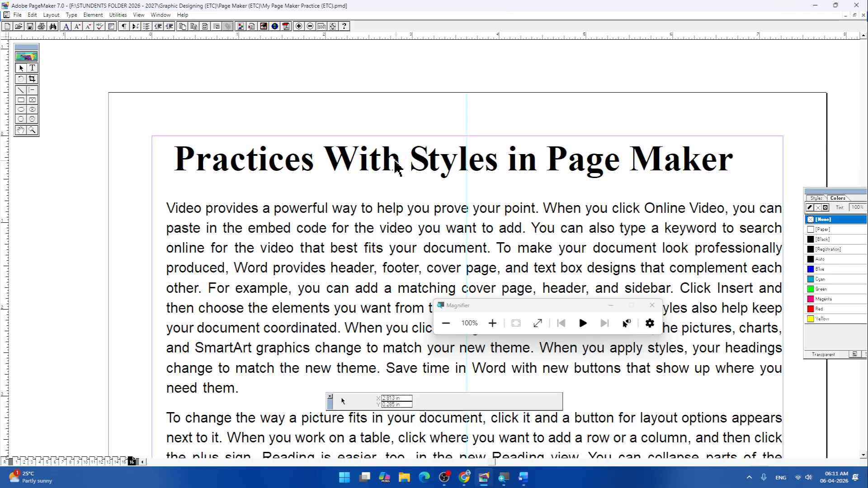
{"action": "left_click_drag", "start_coordinate": [390, 166], "coordinate": [387, 103]}
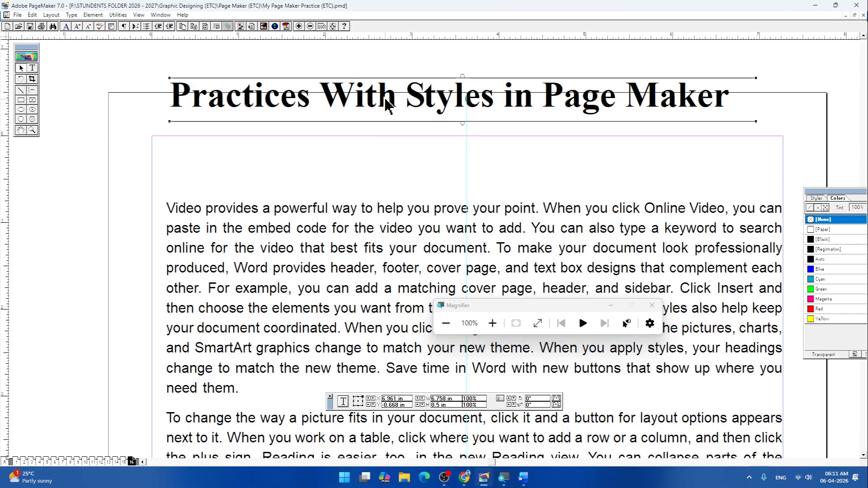
- Nudge the body text block left by about 0.09 in to centre it on the vertical guide
{"action": "left_click", "coordinate": [489, 268]}
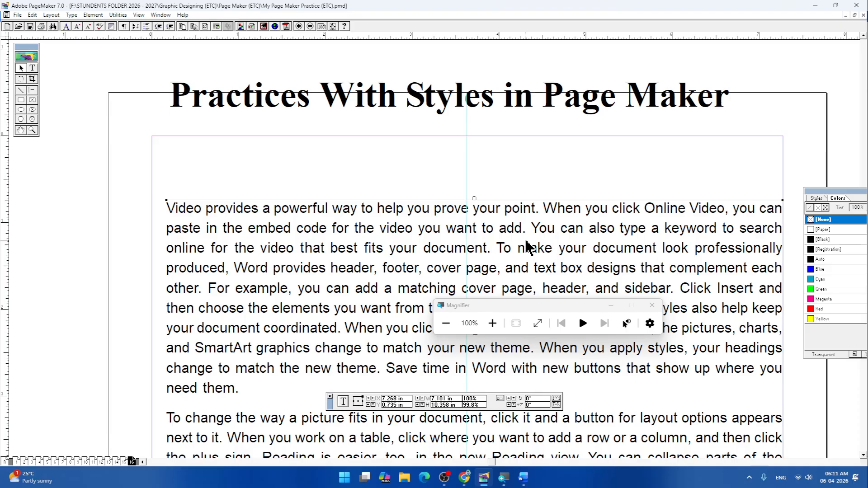
{"action": "key", "text": "Left"}
{"action": "key", "text": "Left"}
{"action": "key", "text": "Left"}
{"action": "key", "text": "Left"}
{"action": "key", "text": "Left"}
{"action": "key", "text": "Left"}
{"action": "key", "text": "Left"}
{"action": "key", "text": "Left"}
{"action": "key", "text": "Left"}
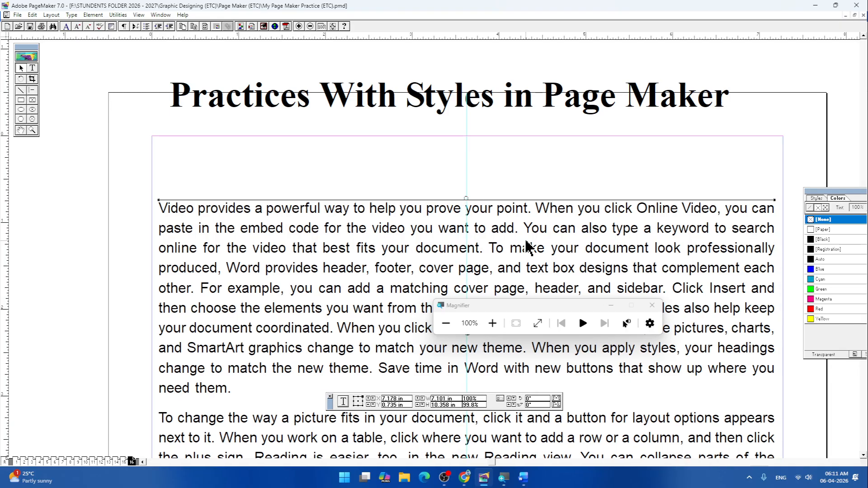
{"action": "key", "text": "Left"}
{"action": "key", "text": "Right"}
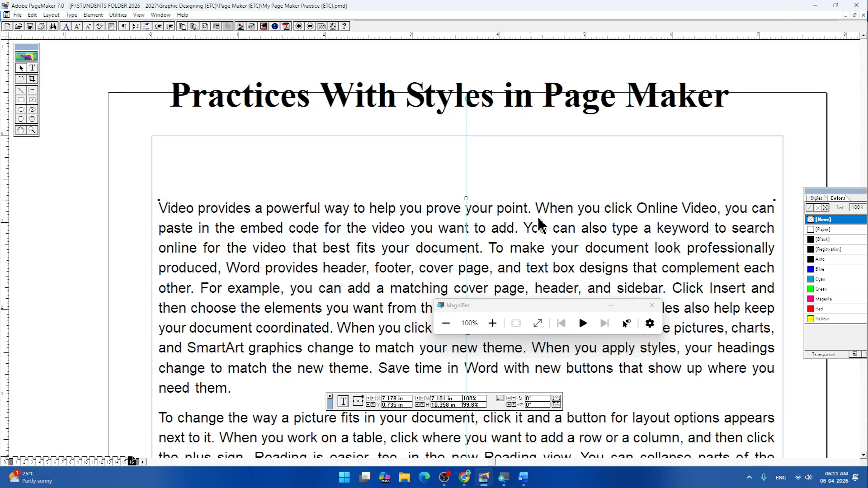
- Nudge the body text block down by about 0.26 in to make room for a sub-heading above it
{"action": "left_click", "coordinate": [32, 68]}
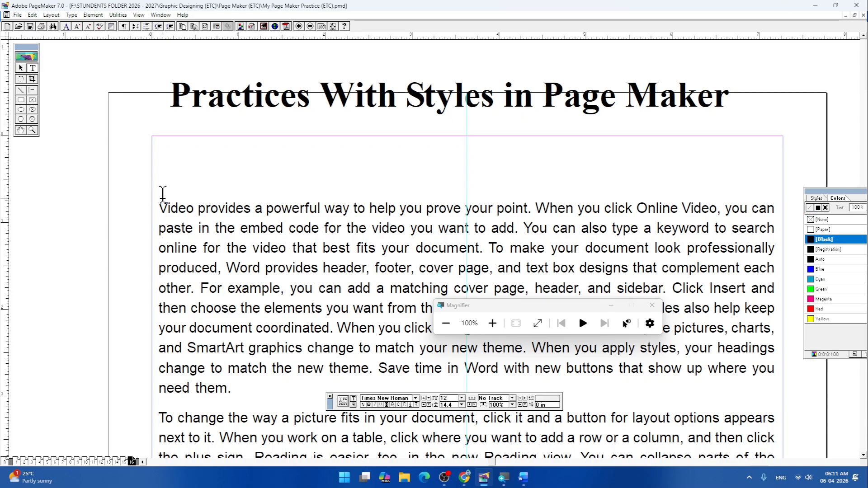
{"action": "left_click", "coordinate": [21, 68]}
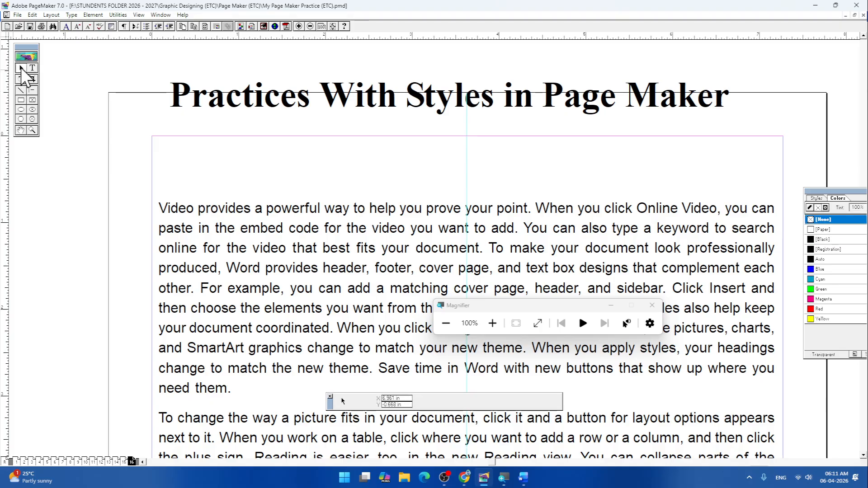
{"action": "left_click", "coordinate": [307, 251]}
{"action": "key", "text": "Down"}
{"action": "key", "text": "Down"}
{"action": "key", "text": "Down"}
{"action": "key", "text": "Down"}
{"action": "key", "text": "Down"}
{"action": "key", "text": "Down"}
{"action": "key", "text": "Down"}
{"action": "key", "text": "Down"}
{"action": "key", "text": "Down"}
{"action": "key", "text": "Down"}
{"action": "key", "text": "Down"}
{"action": "key", "text": "Down"}
{"action": "key", "text": "Down"}
{"action": "key", "text": "Down"}
{"action": "key", "text": "Down"}
{"action": "key", "text": "Down"}
{"action": "key", "text": "Down"}
{"action": "key", "text": "Down"}
{"action": "key", "text": "Down"}
{"action": "key", "text": "Down"}
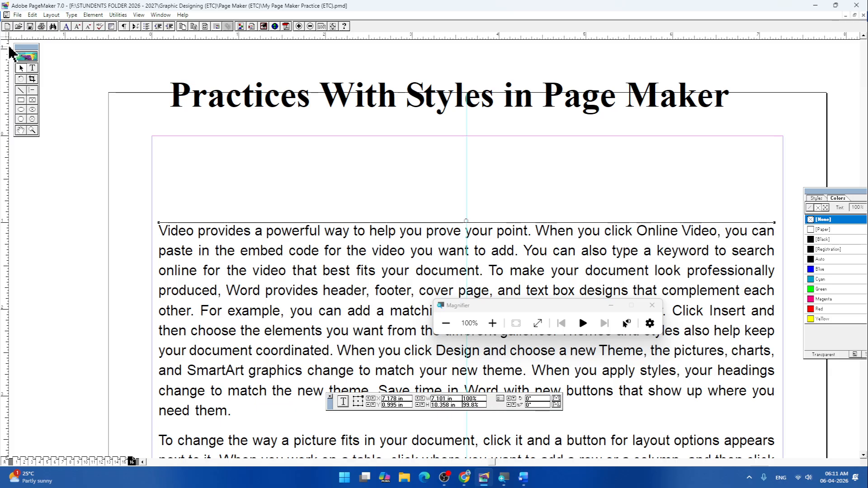
- Create a text block about 4.4 in wide above the body text reading "Sub-Heading Used in this document"
{"action": "left_click", "coordinate": [33, 68]}
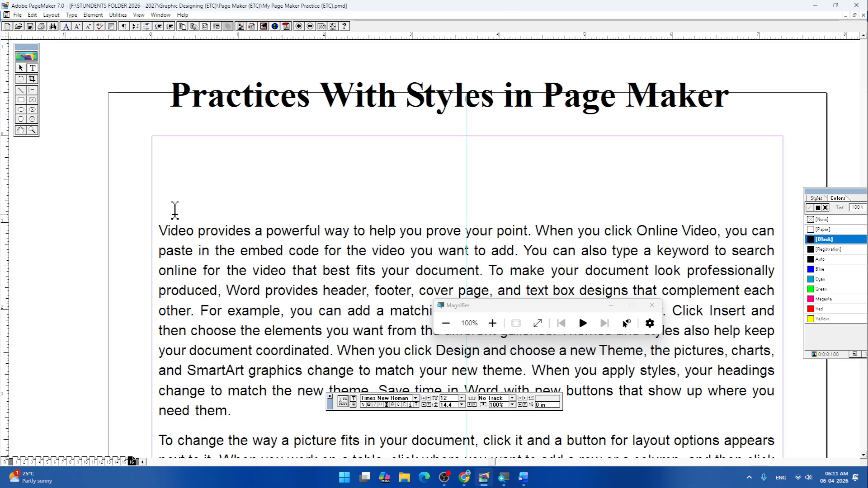
{"action": "left_click_drag", "start_coordinate": [175, 210], "coordinate": [547, 179]}
{"action": "type", "text": "M"}
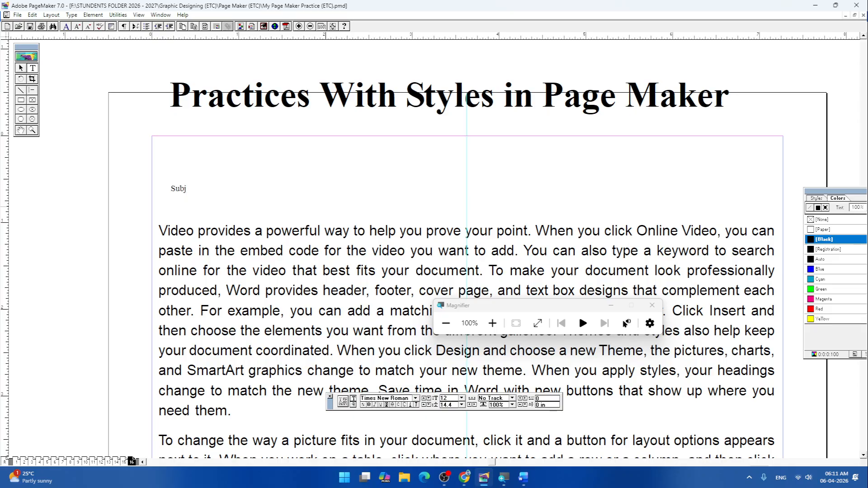
{"action": "type", "text": "Sub-Heading used in this dou"}
{"action": "key", "text": "BackSpace"}
{"action": "key", "text": "BackSpace"}
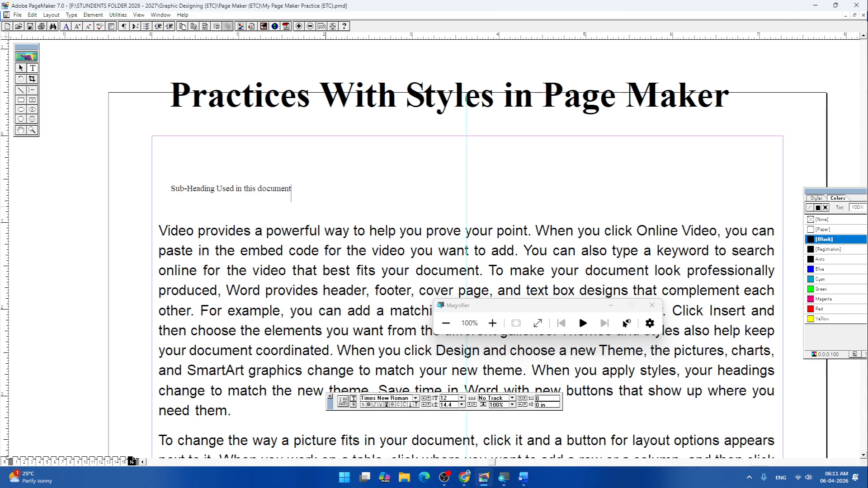
- Move the heading back down inside the upper page margin, directly above the sub-heading and against the left margin
{"action": "left_click", "coordinate": [21, 68]}
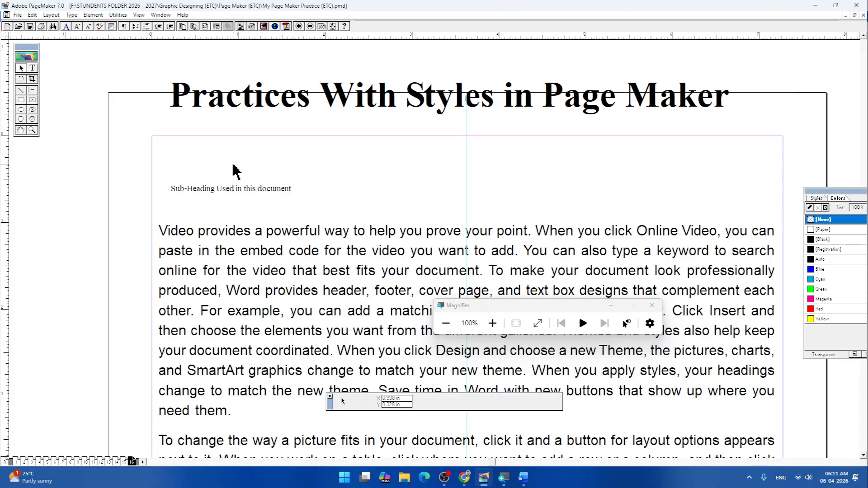
{"action": "left_click", "coordinate": [239, 108]}
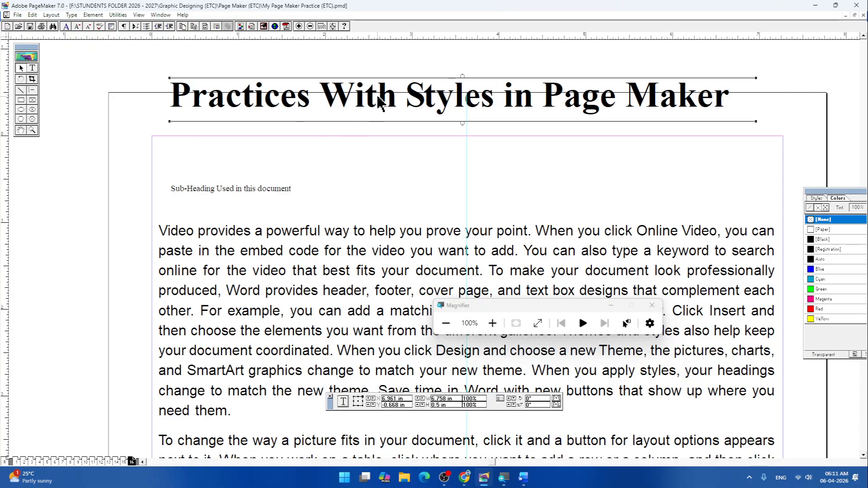
{"action": "left_click_drag", "start_coordinate": [377, 97], "coordinate": [362, 153]}
- Apply the Subhead 1 paragraph style to the text "Sub-Heading Used in this document"
{"action": "left_click", "coordinate": [272, 191]}
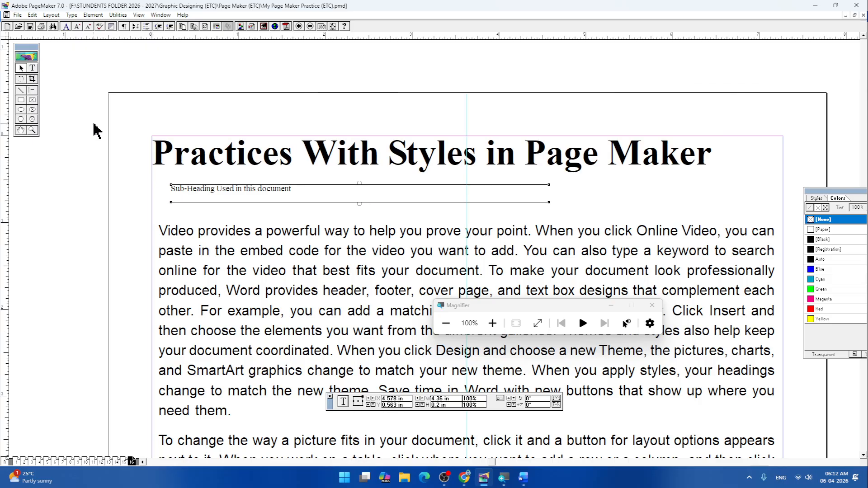
{"action": "left_click", "coordinate": [32, 68]}
{"action": "left_click", "coordinate": [174, 189]}
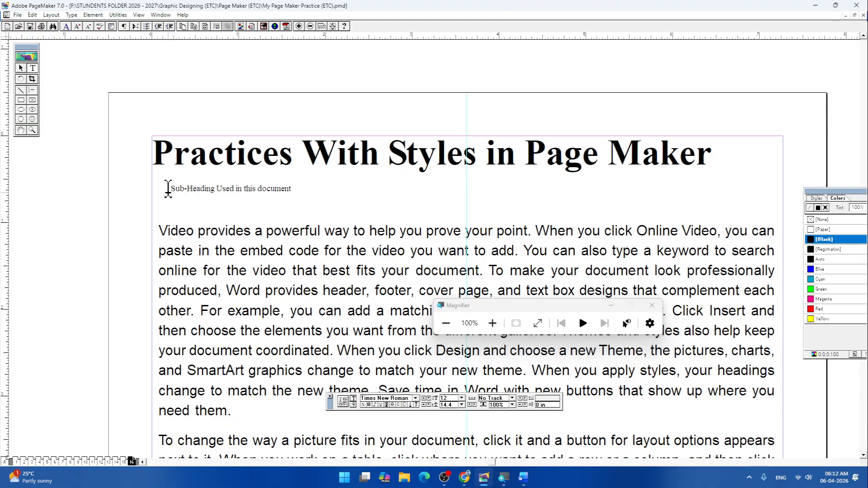
{"action": "left_click_drag", "start_coordinate": [168, 192], "coordinate": [351, 193]}
{"action": "left_click_drag", "start_coordinate": [172, 188], "coordinate": [311, 190]}
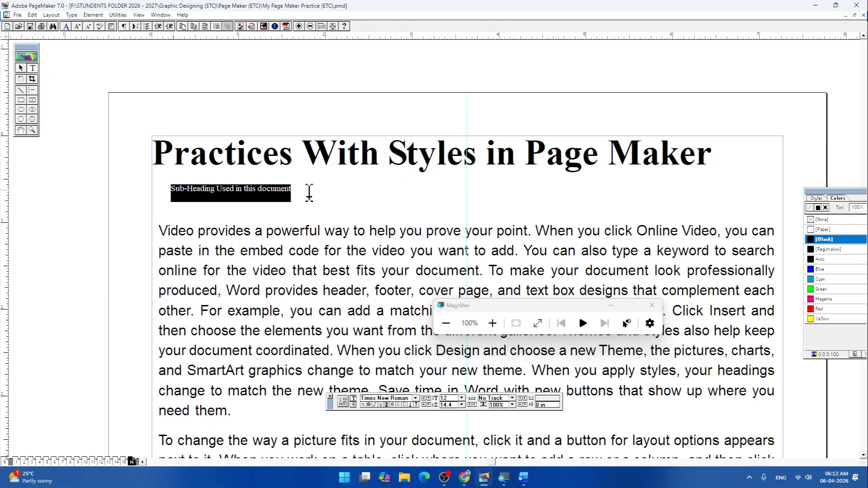
{"action": "left_click", "coordinate": [72, 14]}
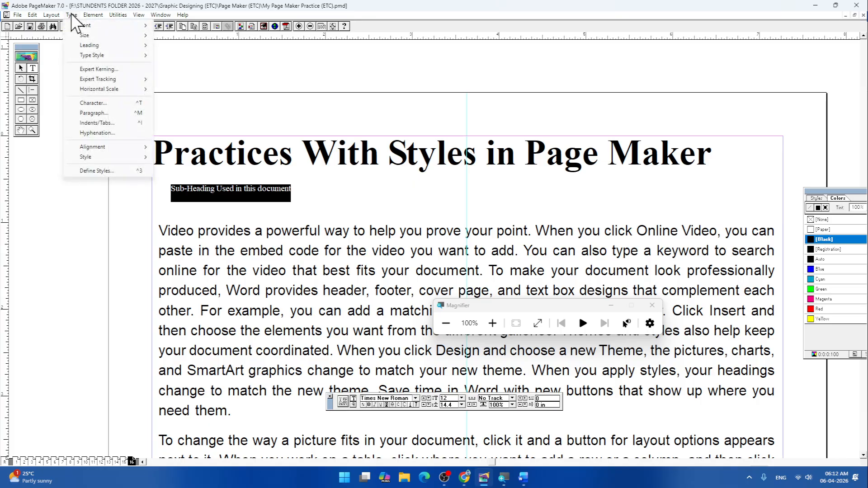
{"action": "mouse_move", "coordinate": [104, 156]}
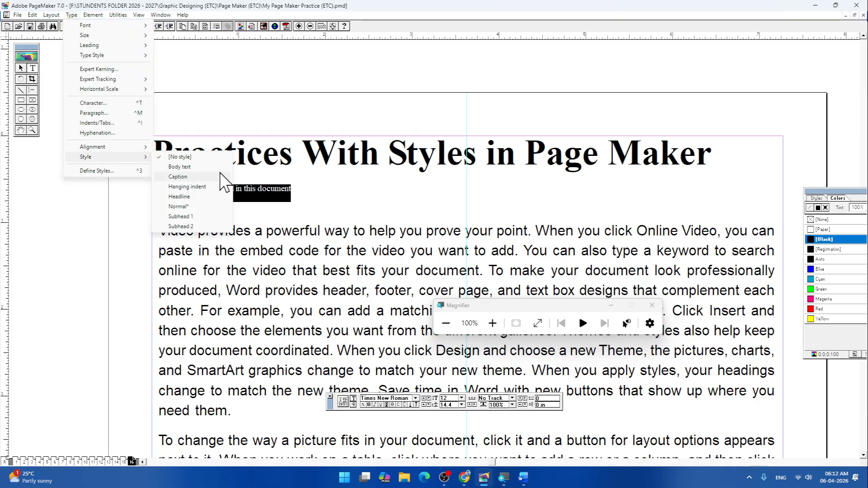
{"action": "left_click", "coordinate": [182, 217]}
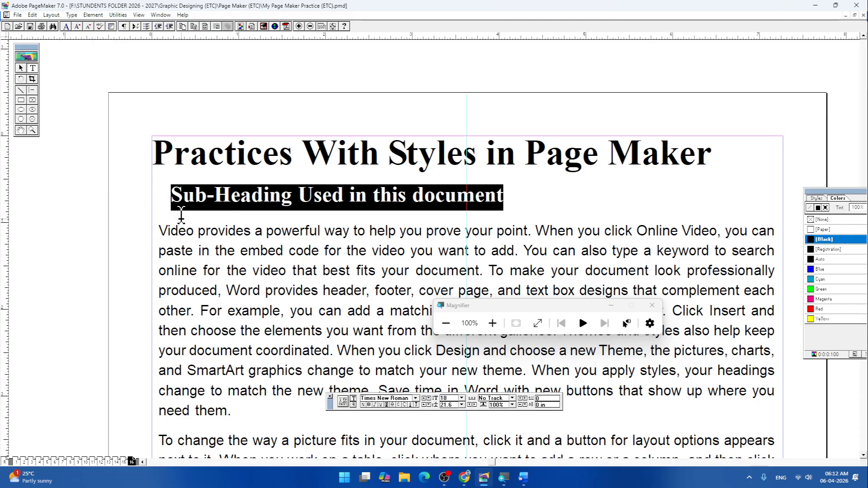
{"action": "left_click", "coordinate": [568, 187]}
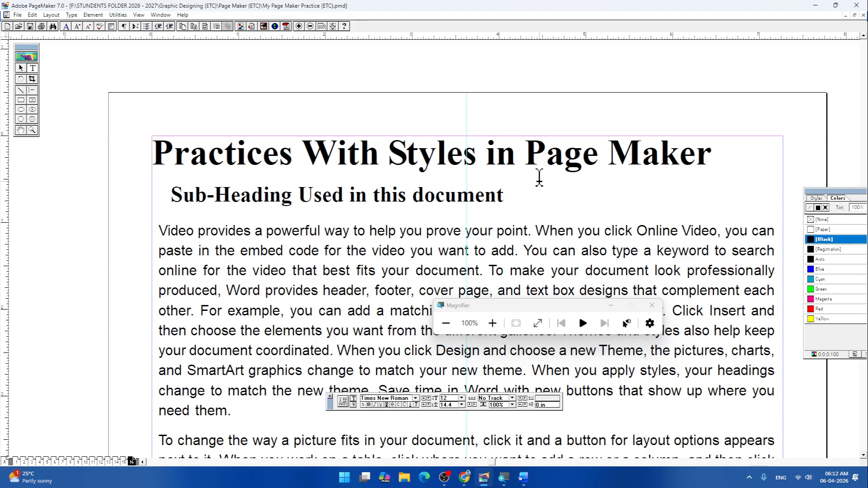
- Shift the heading's text block right and slightly down so it is centred on the vertical guide below the upper margin
{"action": "left_click", "coordinate": [20, 67]}
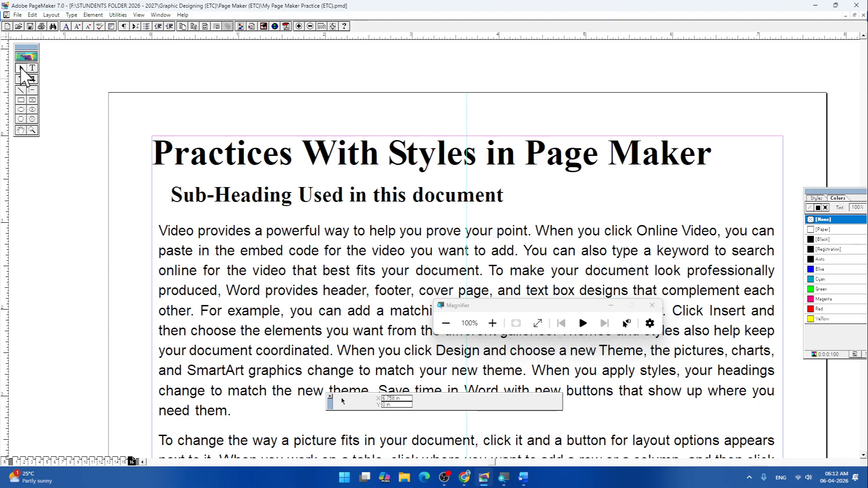
{"action": "left_click", "coordinate": [260, 160]}
{"action": "left_click_drag", "start_coordinate": [260, 160], "coordinate": [279, 167]}
{"action": "left_click", "coordinate": [271, 203]}
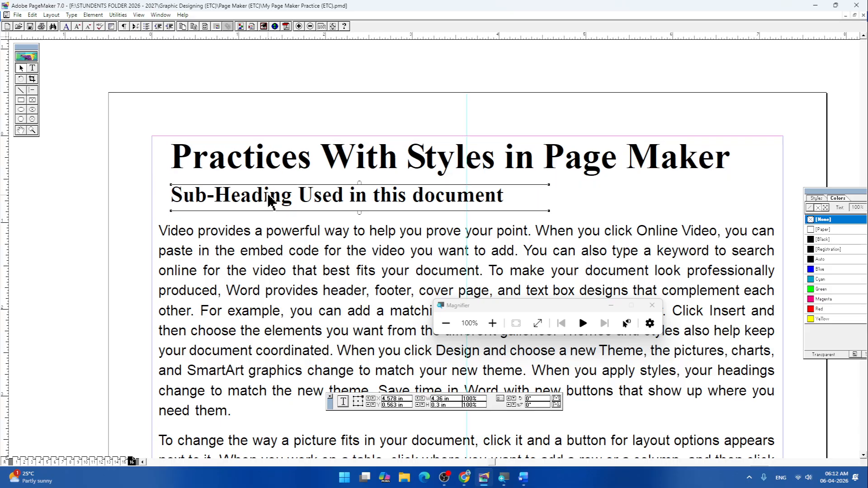
{"action": "left_click", "coordinate": [585, 194]}
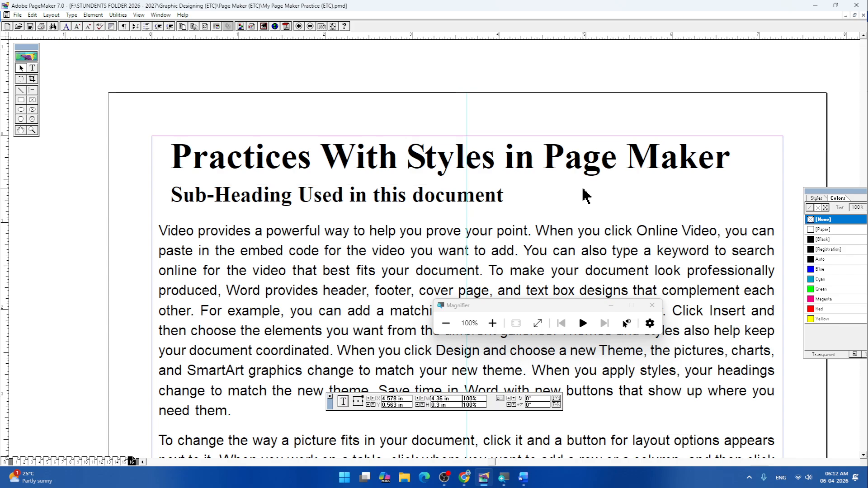
{"action": "left_click", "coordinate": [407, 166]}
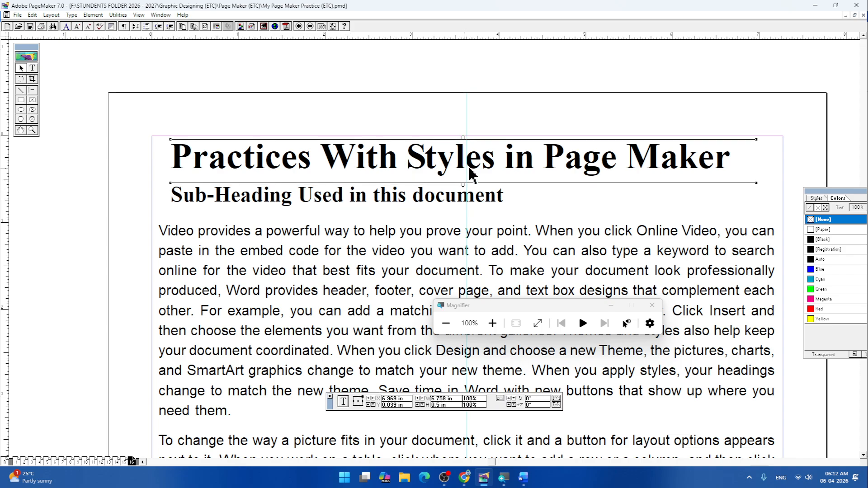
{"action": "left_click_drag", "start_coordinate": [500, 168], "coordinate": [505, 170]}
- Move the sub-heading's text block right and slightly down to centre it on the vertical guide between heading and body text
{"action": "left_click", "coordinate": [464, 199]}
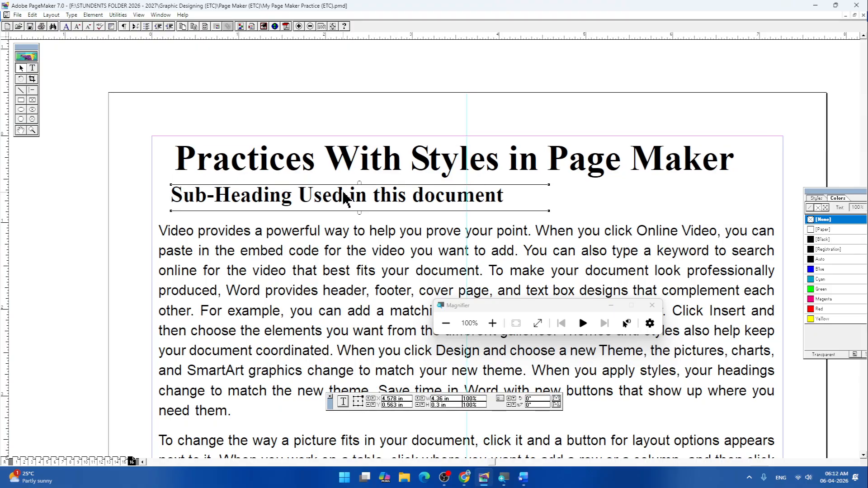
{"action": "left_click_drag", "start_coordinate": [359, 193], "coordinate": [450, 205]}
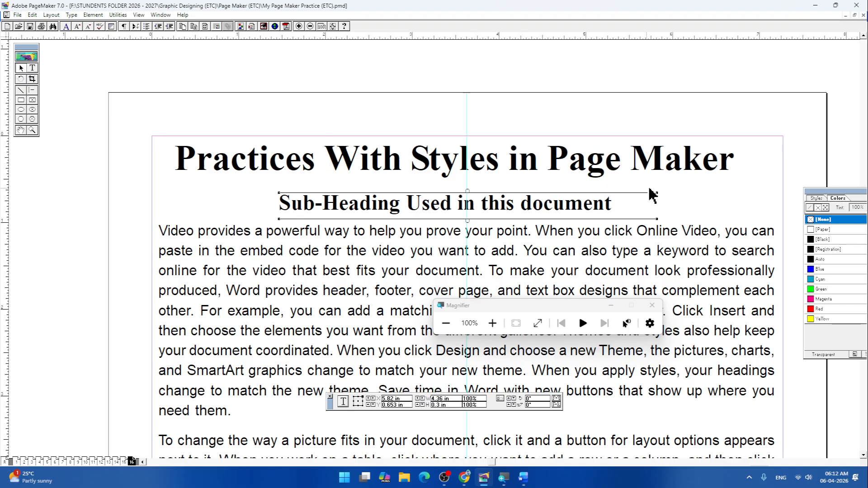
- Narrow the sub-heading's text block to about 4.08 in, move it up under the heading and nudge it right onto the vertical guide
{"action": "left_click_drag", "start_coordinate": [659, 194], "coordinate": [633, 192]}
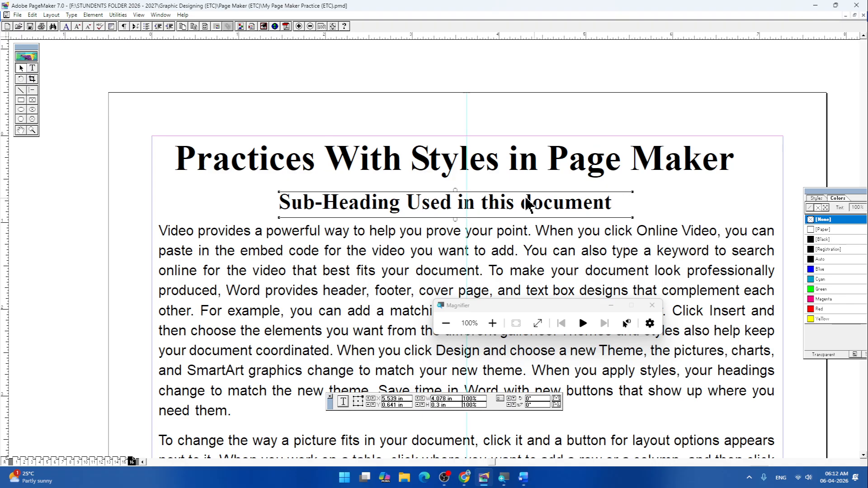
{"action": "left_click_drag", "start_coordinate": [503, 209], "coordinate": [507, 206]}
{"action": "left_click_drag", "start_coordinate": [508, 204], "coordinate": [511, 199]}
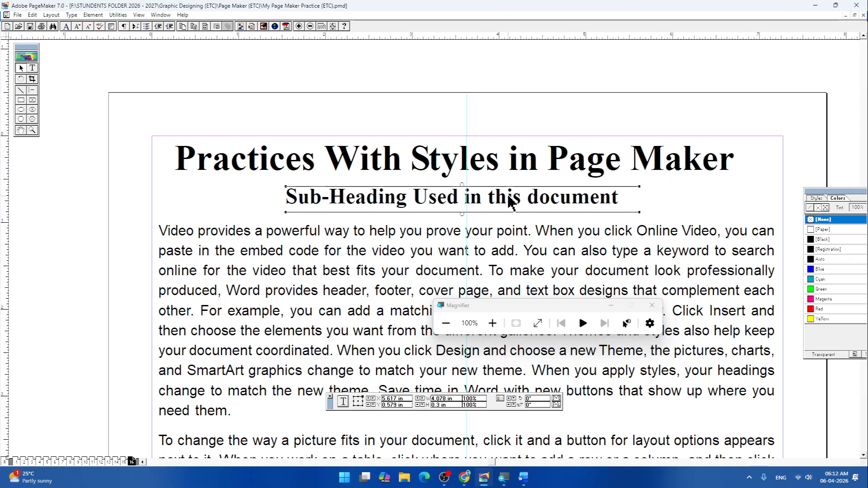
{"action": "key", "text": "Right"}
{"action": "key", "text": "Right"}
{"action": "key", "text": "Right"}
{"action": "key", "text": "Right"}
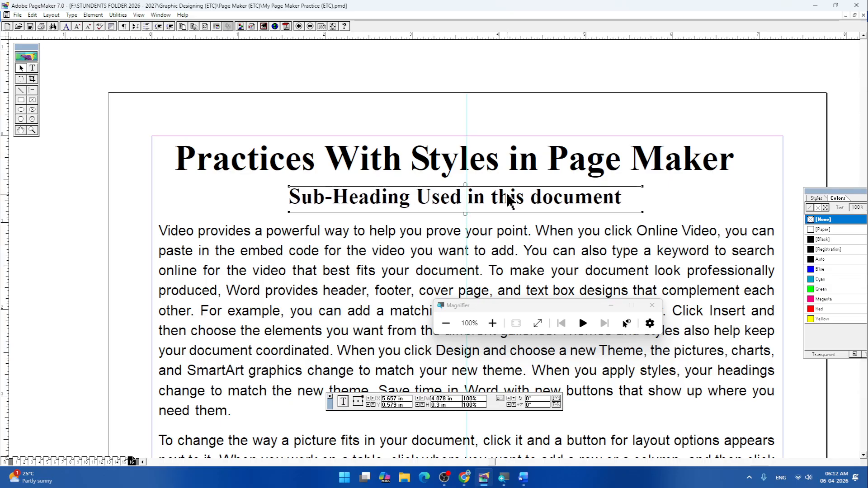
{"action": "left_click", "coordinate": [692, 207]}
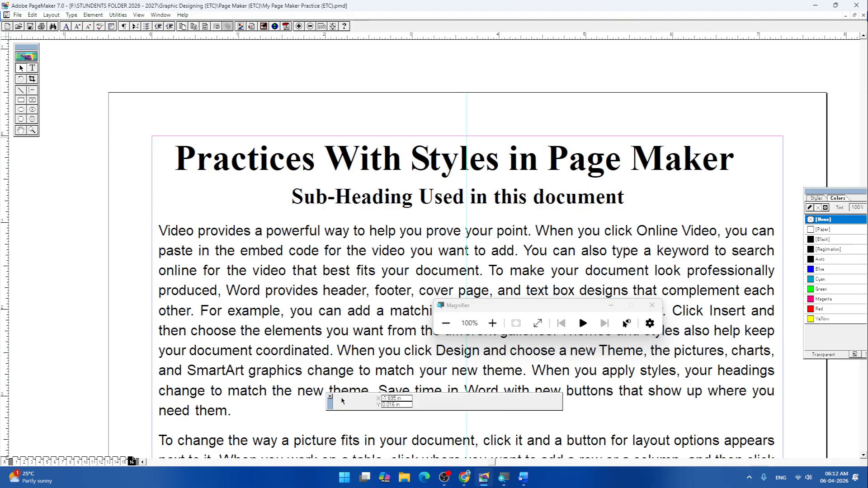
- Apply the Body text paragraph style to the heading "Practices With Styles in Page Maker"
{"action": "left_click", "coordinate": [32, 69]}
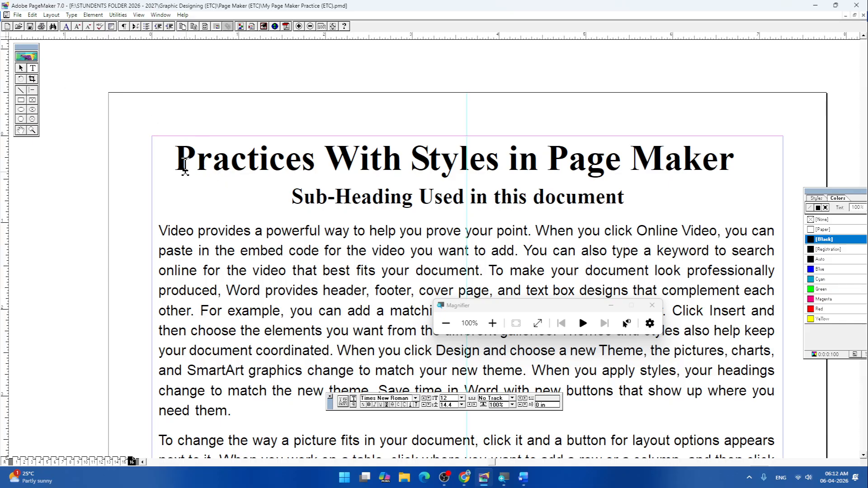
{"action": "left_click_drag", "start_coordinate": [177, 159], "coordinate": [760, 185]}
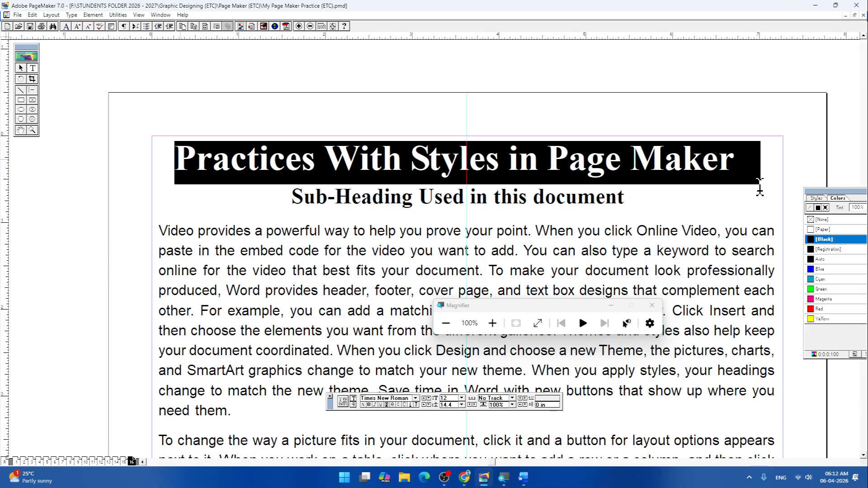
{"action": "left_click", "coordinate": [71, 15]}
{"action": "mouse_move", "coordinate": [104, 160]}
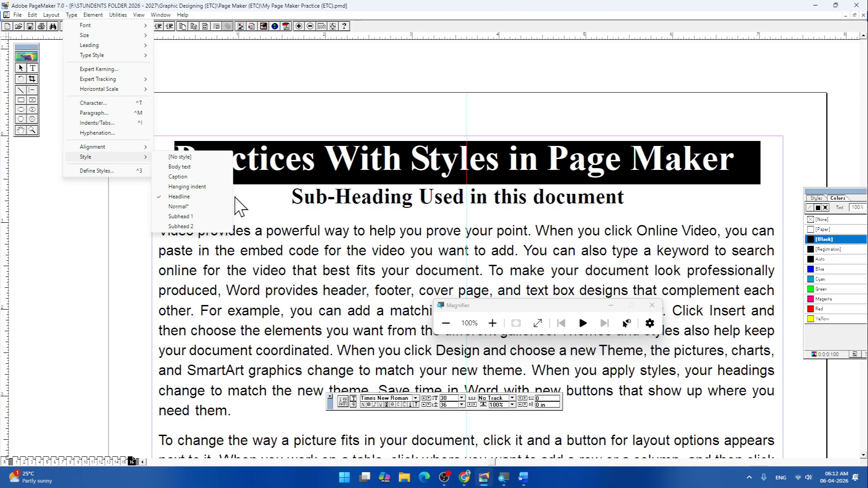
{"action": "left_click", "coordinate": [183, 167]}
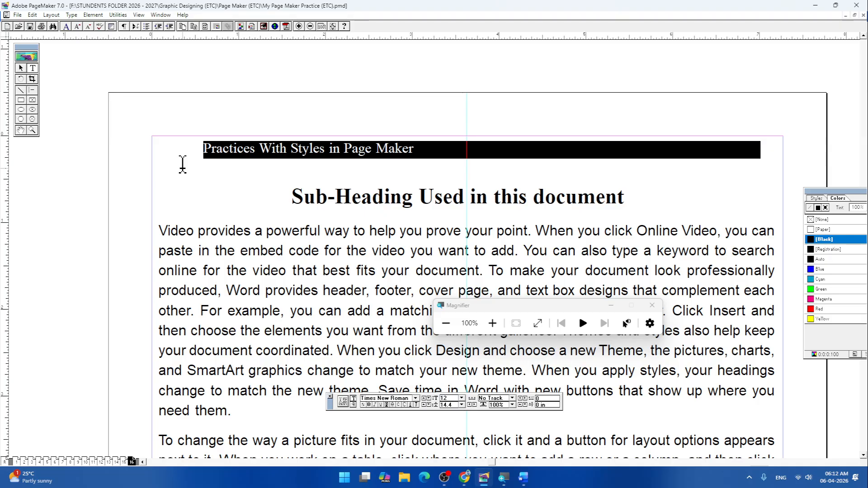
- Apply the Headline paragraph style to the page heading again
{"action": "left_click", "coordinate": [71, 15]}
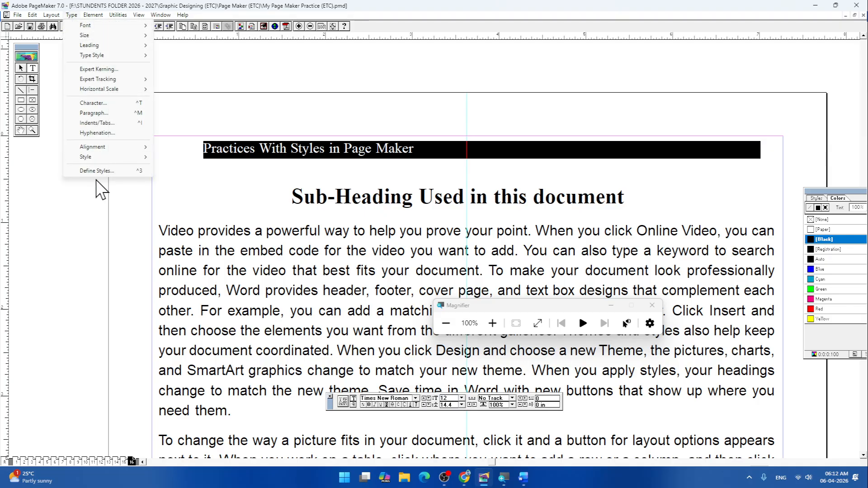
{"action": "mouse_move", "coordinate": [108, 157]}
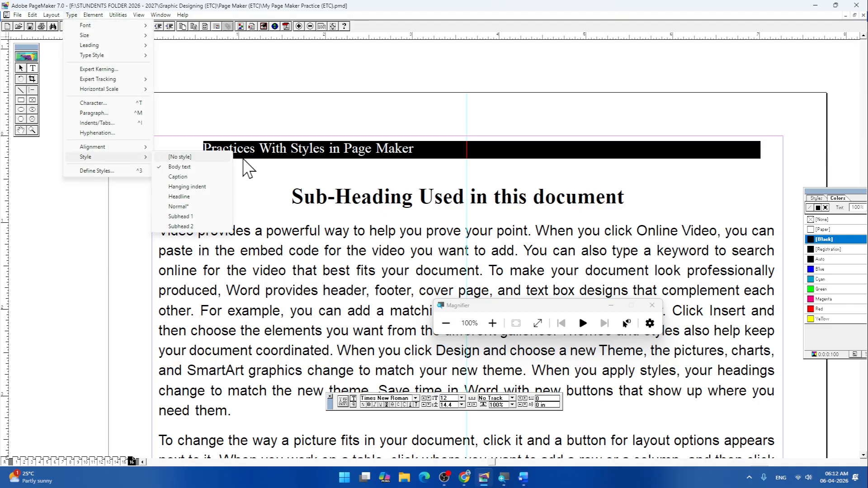
{"action": "left_click", "coordinate": [181, 197]}
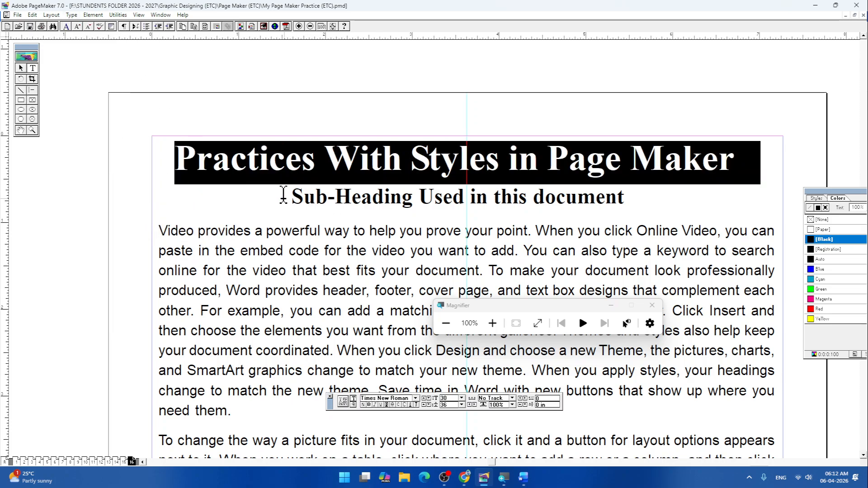
{"action": "left_click_drag", "start_coordinate": [159, 230], "coordinate": [244, 409]}
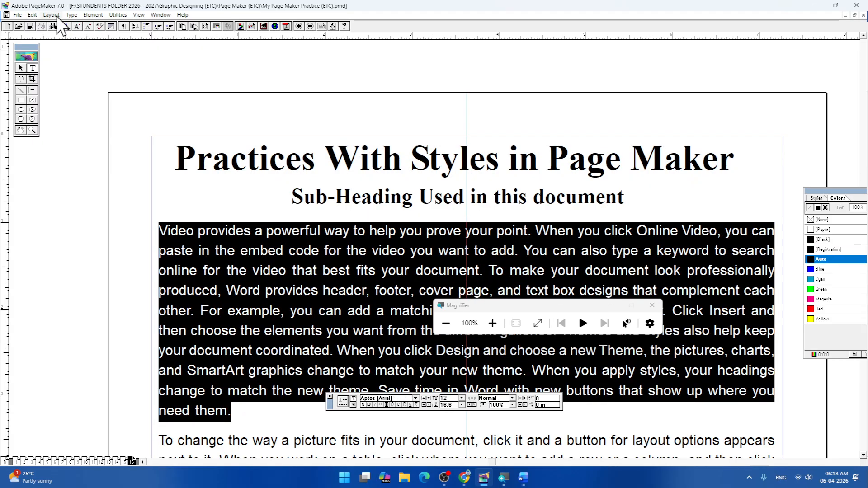
{"action": "left_click", "coordinate": [72, 16]}
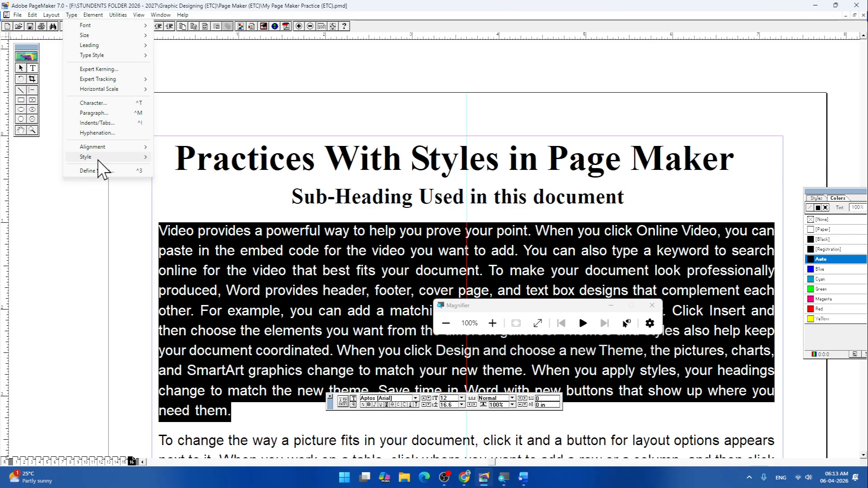
{"action": "mouse_move", "coordinate": [97, 157]}
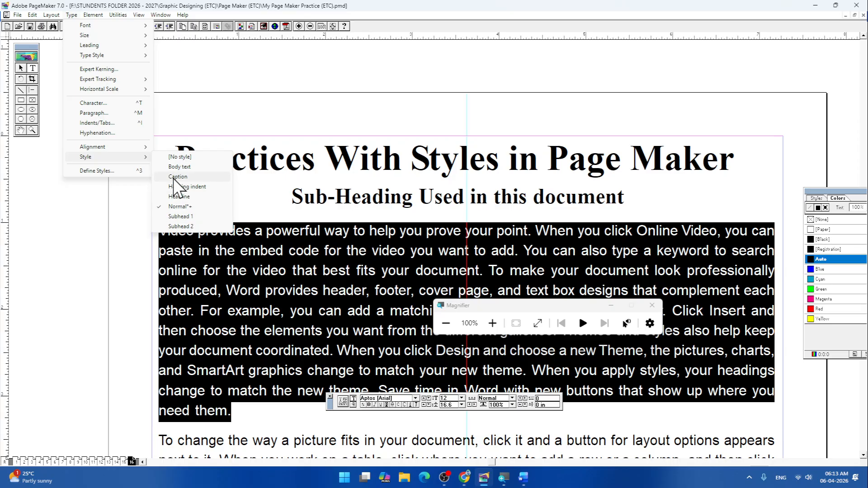
{"action": "left_click", "coordinate": [316, 199]}
- Apply the Caption paragraph style to the first body paragraph below the sub-heading
{"action": "left_click_drag", "start_coordinate": [161, 232], "coordinate": [775, 251]}
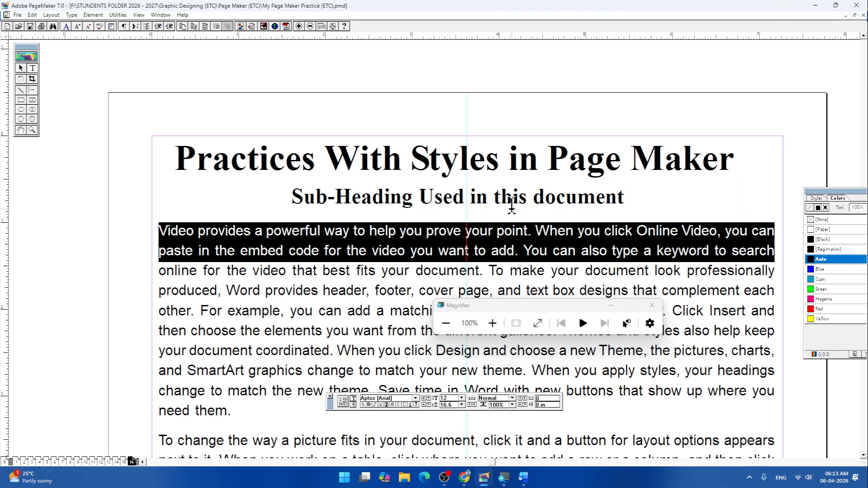
{"action": "left_click", "coordinate": [73, 15]}
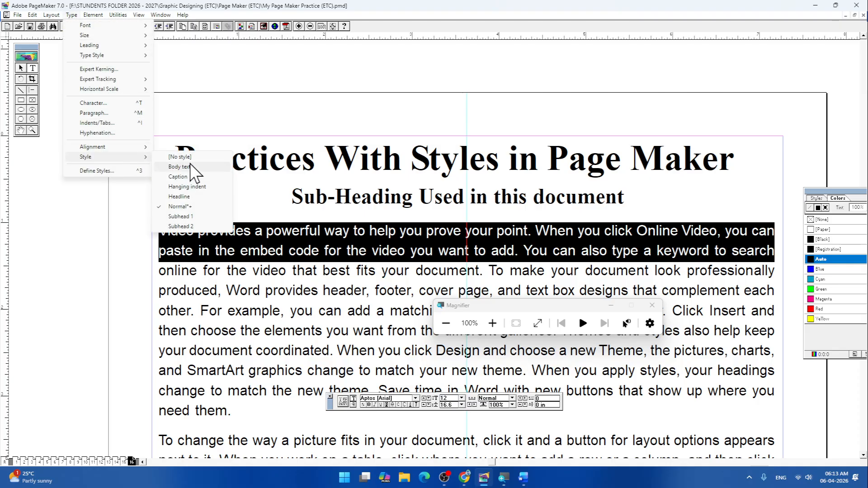
{"action": "left_click", "coordinate": [181, 177]}
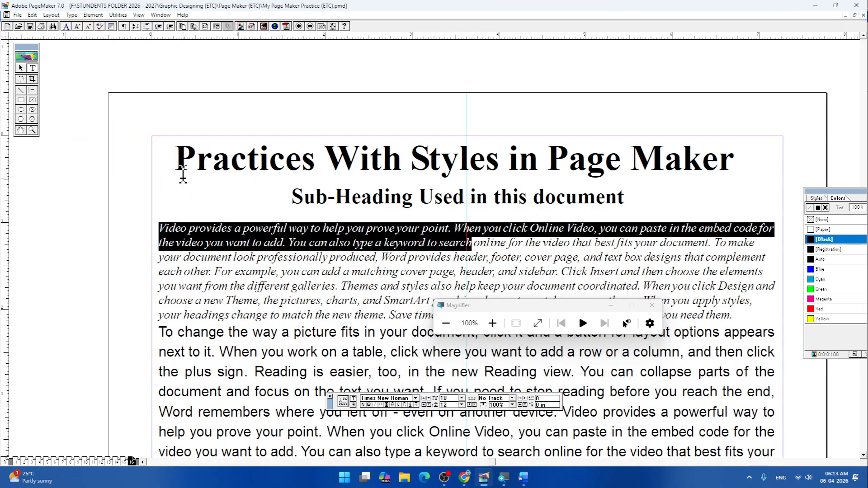
{"action": "left_click", "coordinate": [470, 286]}
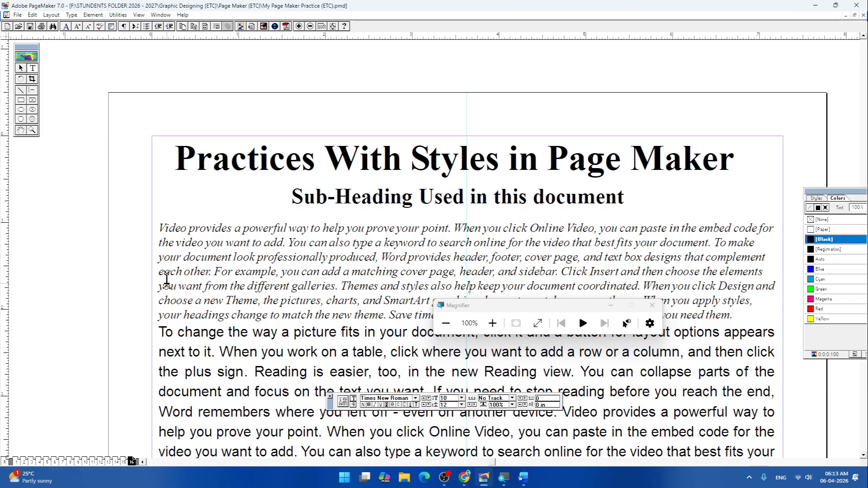
- Move the Magnifier window off the first body paragraph and apply the Normal paragraph style to that paragraph
{"action": "left_click_drag", "start_coordinate": [526, 307], "coordinate": [463, 421]}
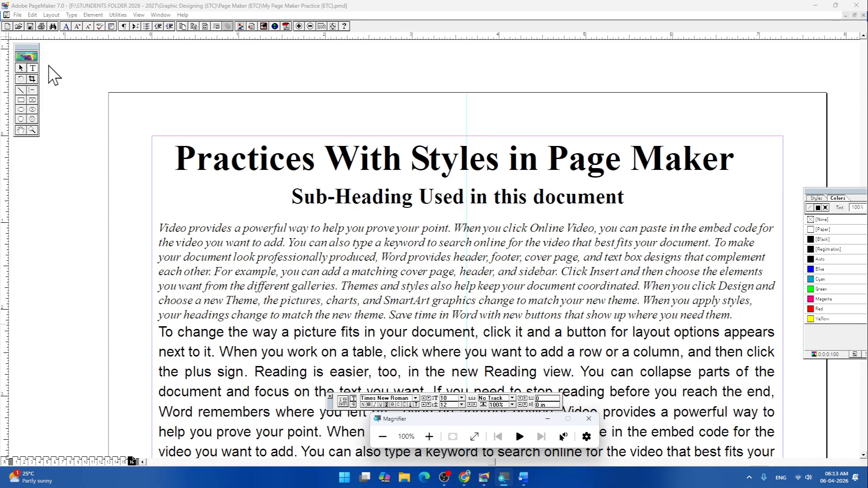
{"action": "left_click", "coordinate": [32, 68]}
{"action": "left_click", "coordinate": [247, 229]}
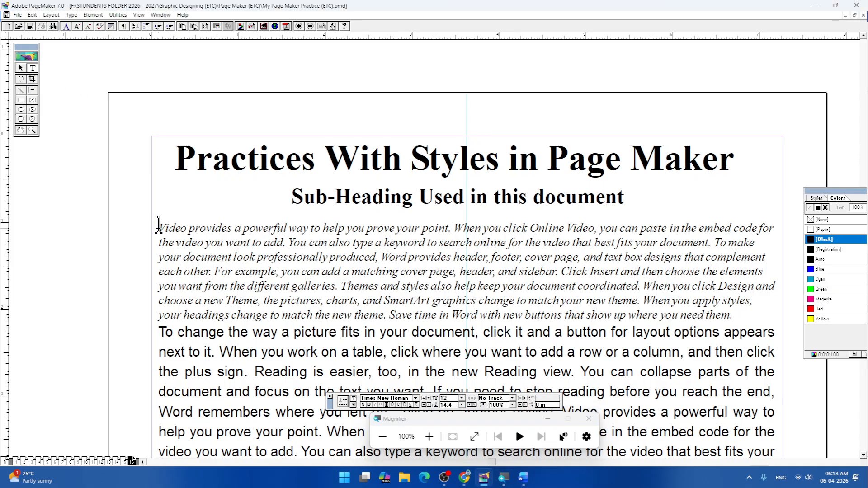
{"action": "left_click_drag", "start_coordinate": [158, 224], "coordinate": [764, 311]}
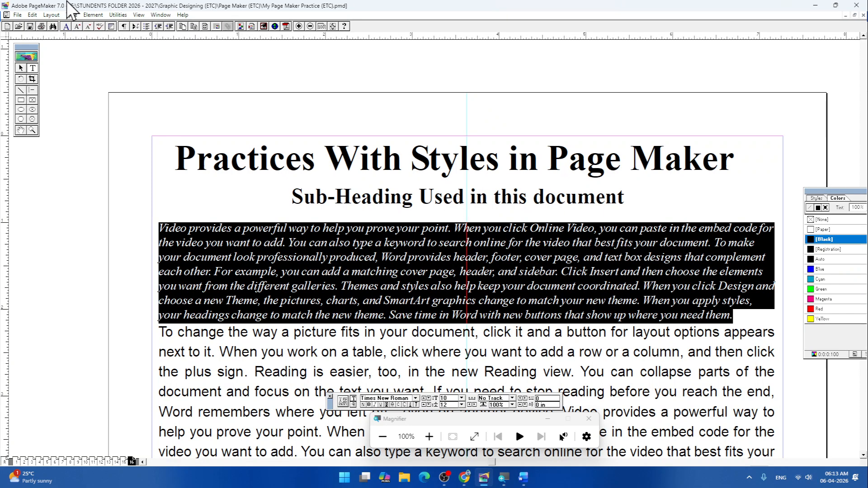
{"action": "left_click", "coordinate": [71, 16]}
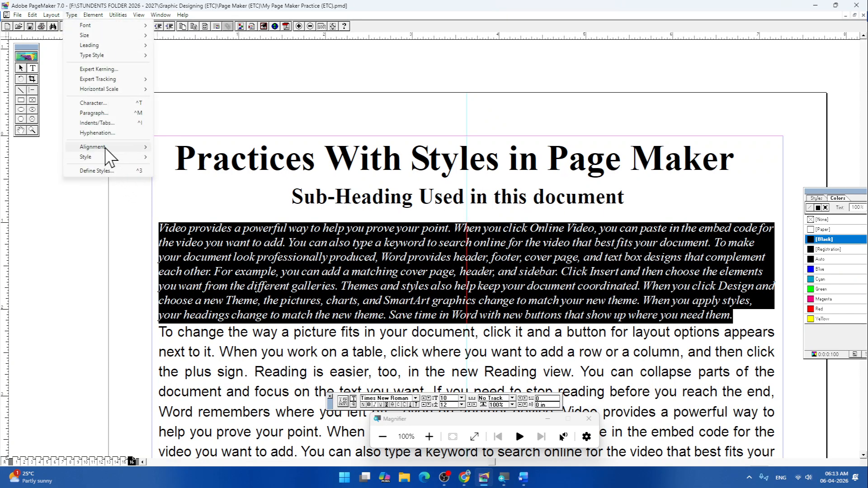
{"action": "mouse_move", "coordinate": [93, 158]}
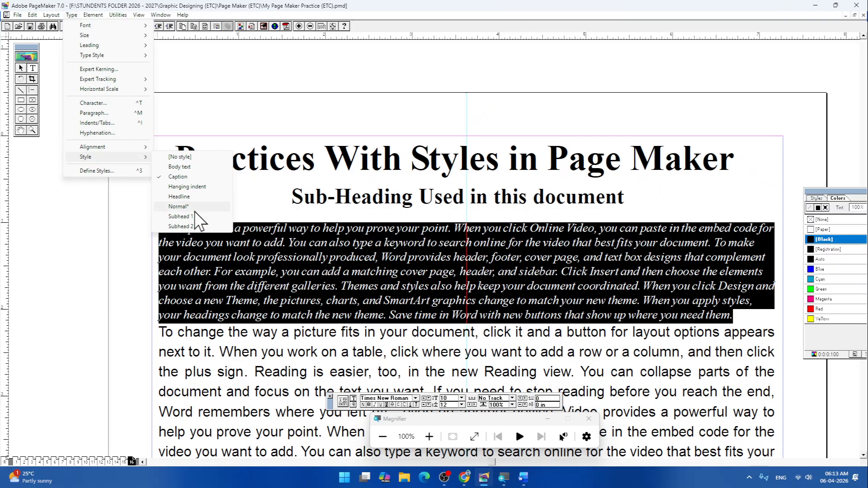
{"action": "left_click", "coordinate": [180, 206]}
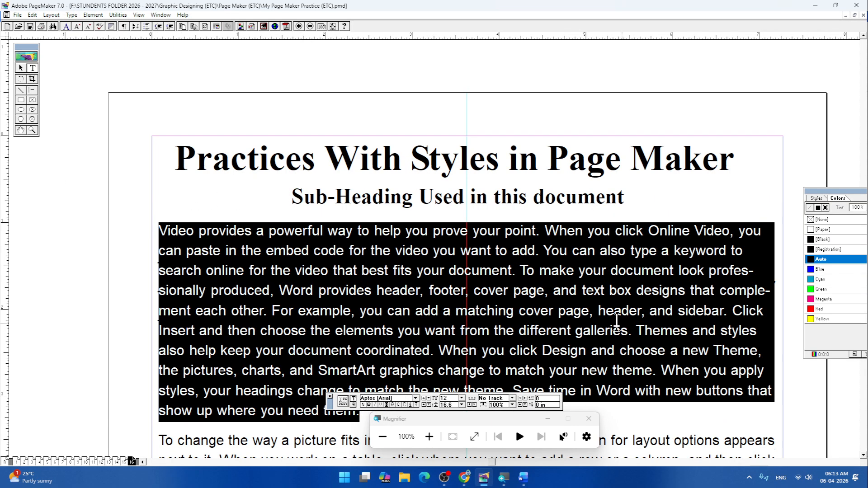
{"action": "left_click", "coordinate": [617, 323]}
{"action": "left_click", "coordinate": [663, 414]}
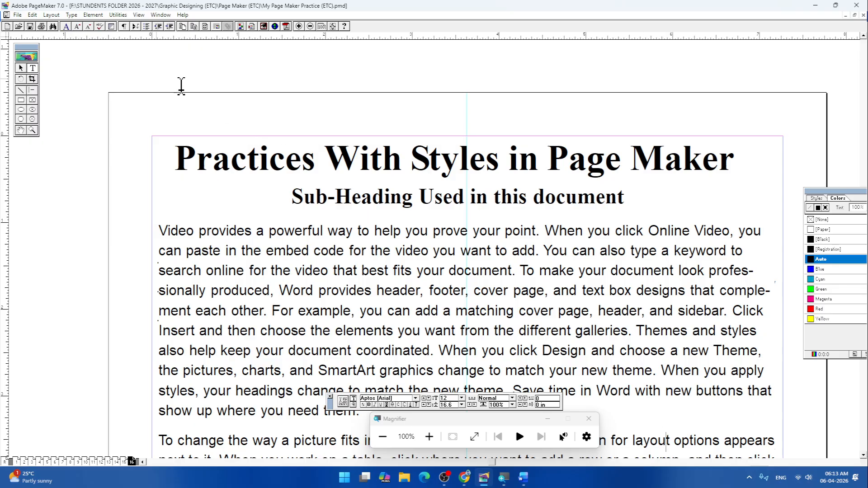
- Select the first line of body text and examine the style definitions in Define Styles, leaving them as they are
{"action": "left_click", "coordinate": [72, 15]}
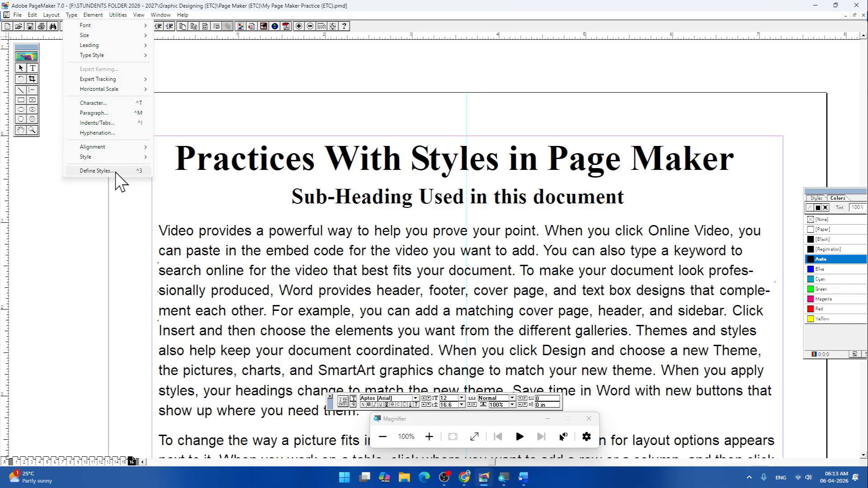
{"action": "left_click", "coordinate": [165, 228]}
{"action": "left_click_drag", "start_coordinate": [167, 232], "coordinate": [784, 238]}
{"action": "left_click", "coordinate": [72, 14]}
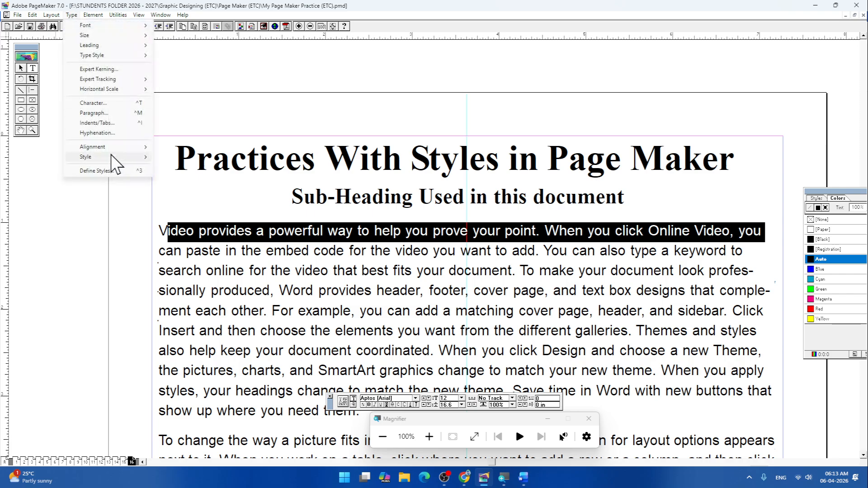
{"action": "left_click", "coordinate": [109, 171]}
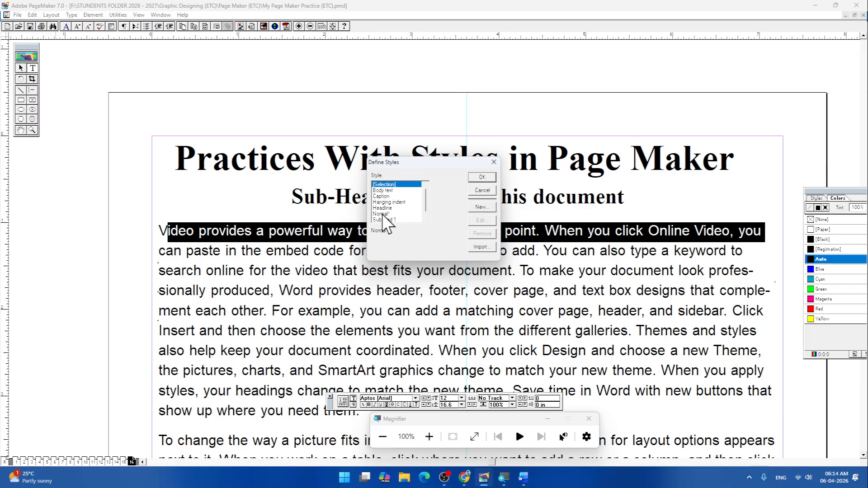
{"action": "left_click", "coordinate": [494, 162]}
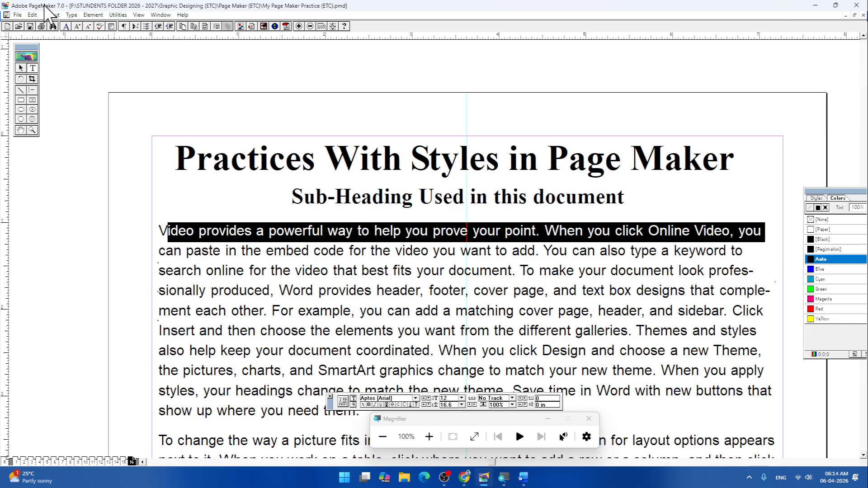
{"action": "left_click", "coordinate": [71, 15]}
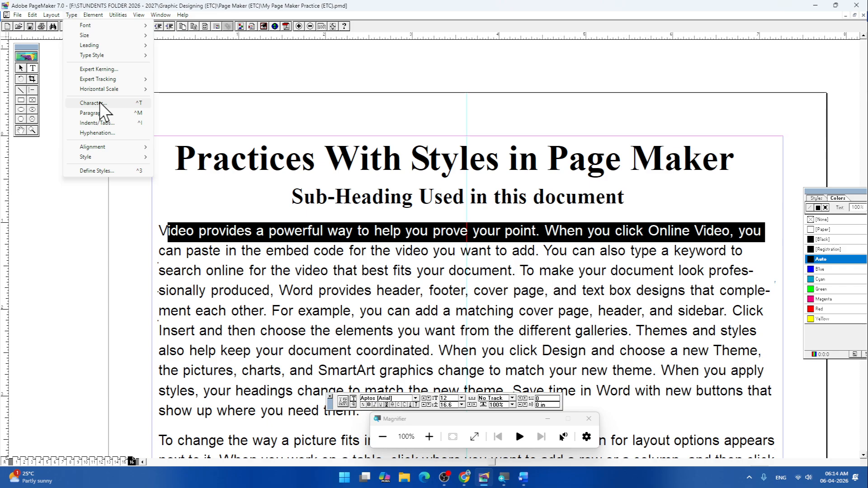
{"action": "left_click", "coordinate": [187, 86]}
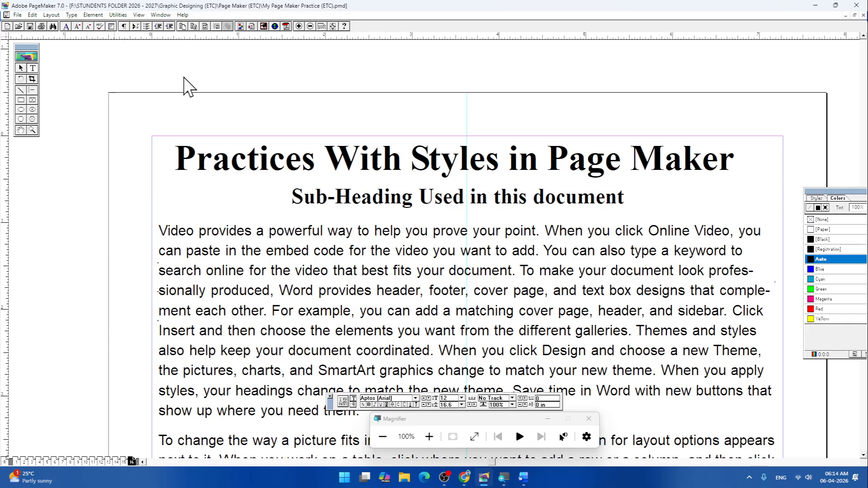
{"action": "left_click", "coordinate": [93, 15]}
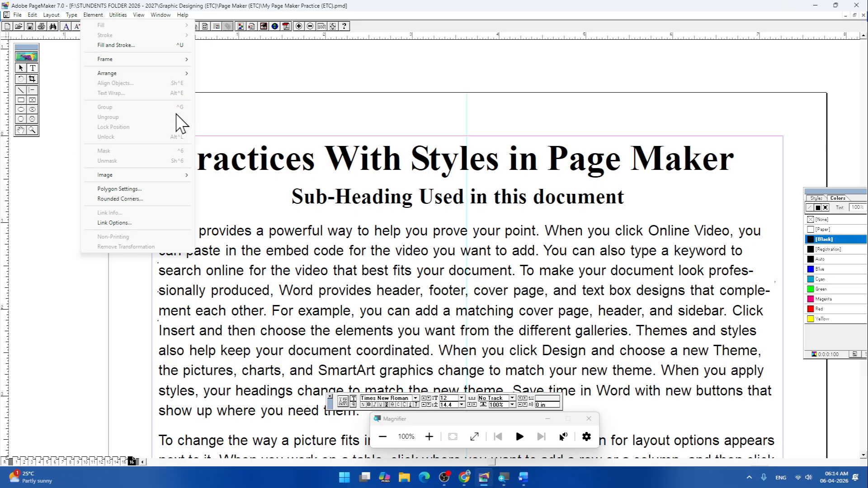
{"action": "left_click", "coordinate": [298, 119]}
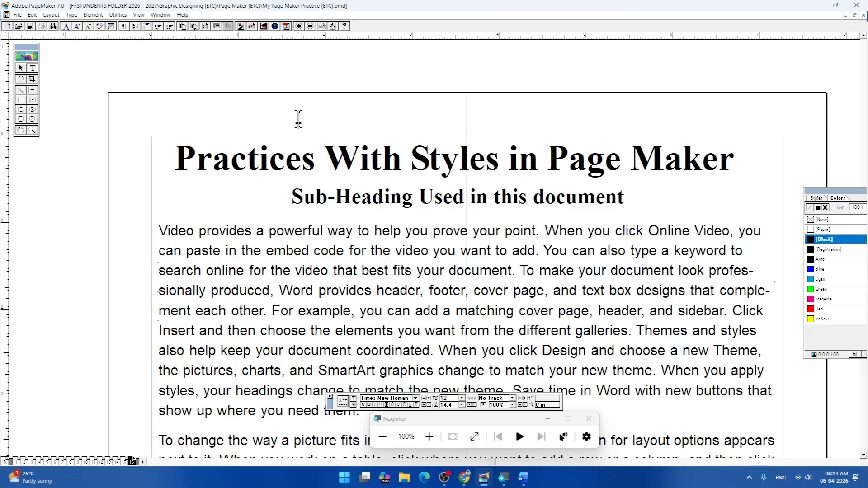